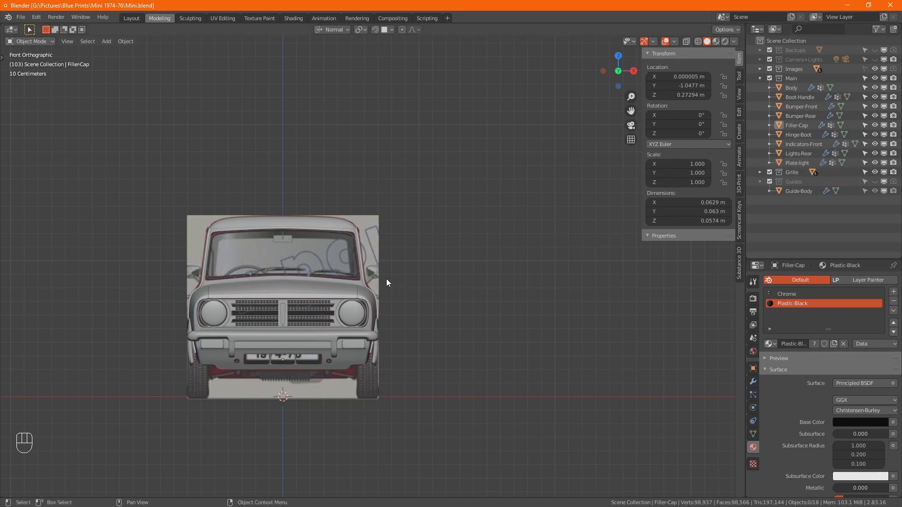
- Add a mesh plane beside the car at the 3D cursor and set its size to 0.1 m
{"action": "scroll", "coordinate": [387, 266], "scroll_direction": "up", "scroll_amount": 4}
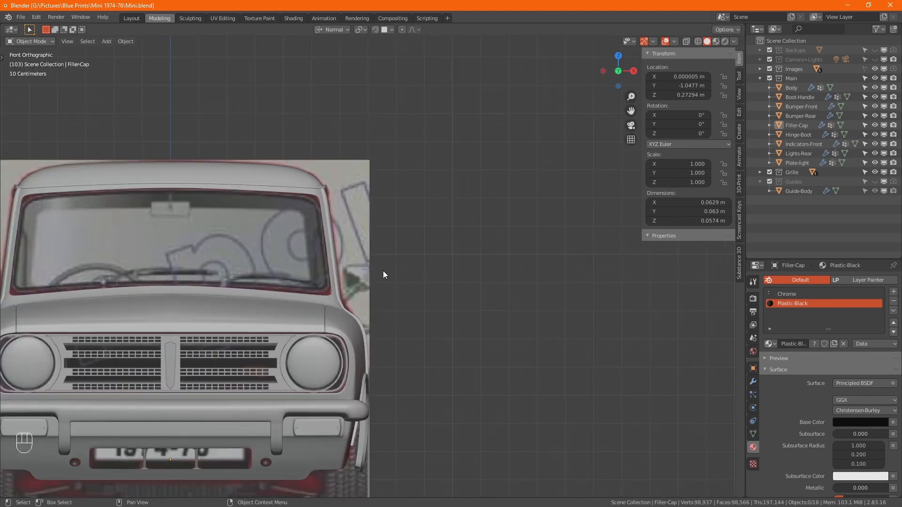
{"action": "key", "text": "shift"}
{"action": "key", "text": "shift+a"}
{"action": "mouse_move", "coordinate": [369, 292]}
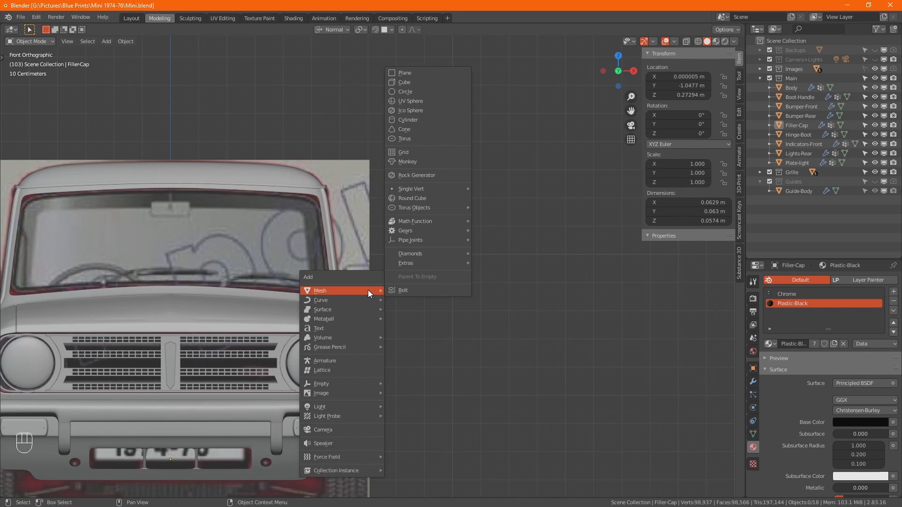
{"action": "left_click", "coordinate": [437, 74]}
{"action": "middle_click_drag", "start_coordinate": [405, 274], "coordinate": [374, 322]}
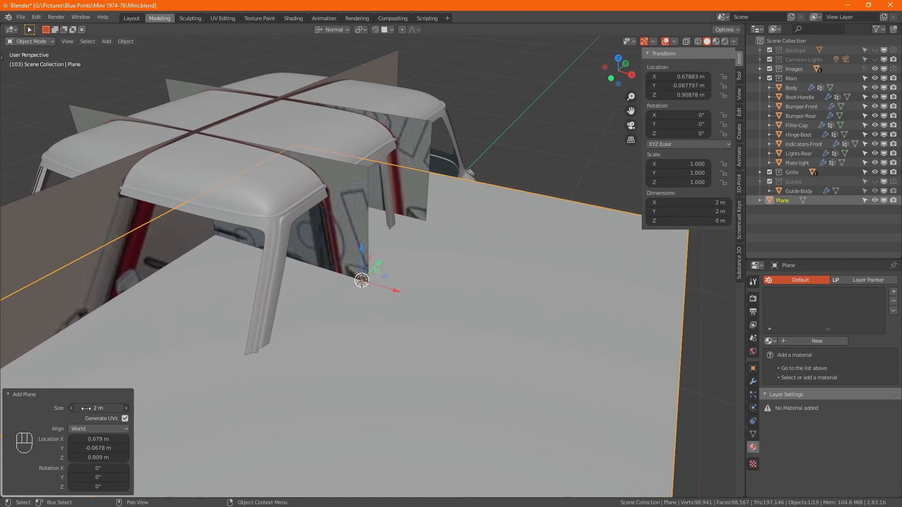
{"action": "left_click", "coordinate": [96, 409]}
{"action": "left_click_drag", "start_coordinate": [96, 408], "coordinate": [88, 410]}
- Rotate the new plane 90° about the X axis so it stands upright
{"action": "key", "text": "r"}
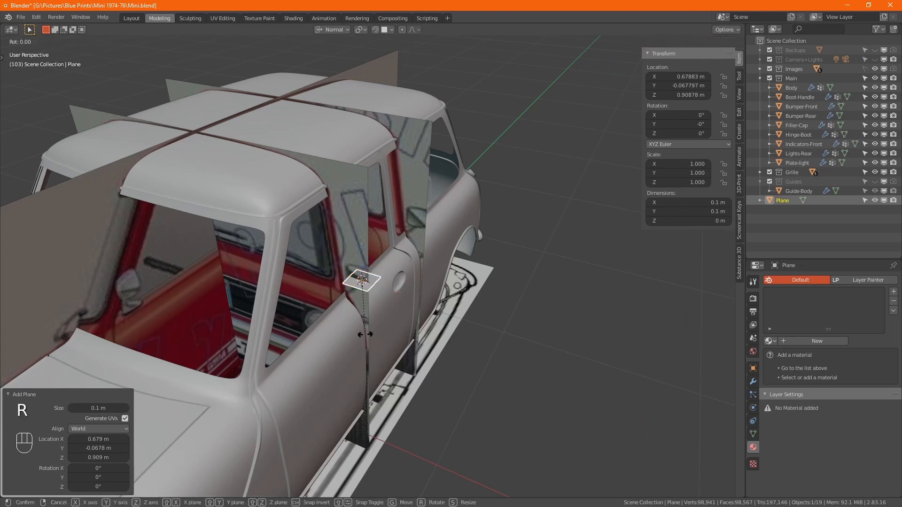
{"action": "key", "text": "x"}
{"action": "key", "text": "KP_9"}
{"action": "key", "text": "KP_0"}
{"action": "key", "text": "KP_Enter"}
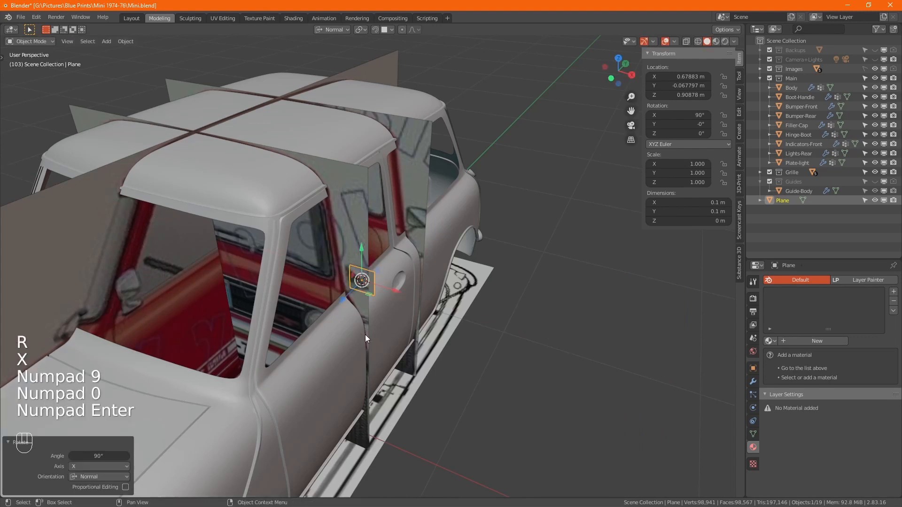
- In the right view, move the plane about 0.38 m forward to the mirror on the blueprint and turn on X-ray
{"action": "middle_click_drag", "start_coordinate": [365, 334], "coordinate": [317, 258], "text": "alt"}
{"action": "key", "text": "KP_3"}
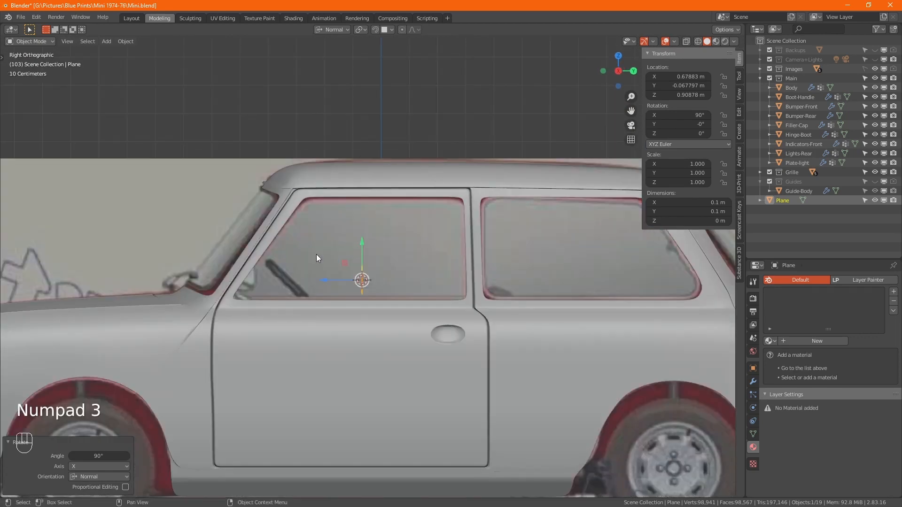
{"action": "left_click_drag", "start_coordinate": [338, 280], "coordinate": [229, 273]}
{"action": "key", "text": "alt+z"}
{"action": "scroll", "coordinate": [242, 277], "scroll_direction": "up", "scroll_amount": 4}
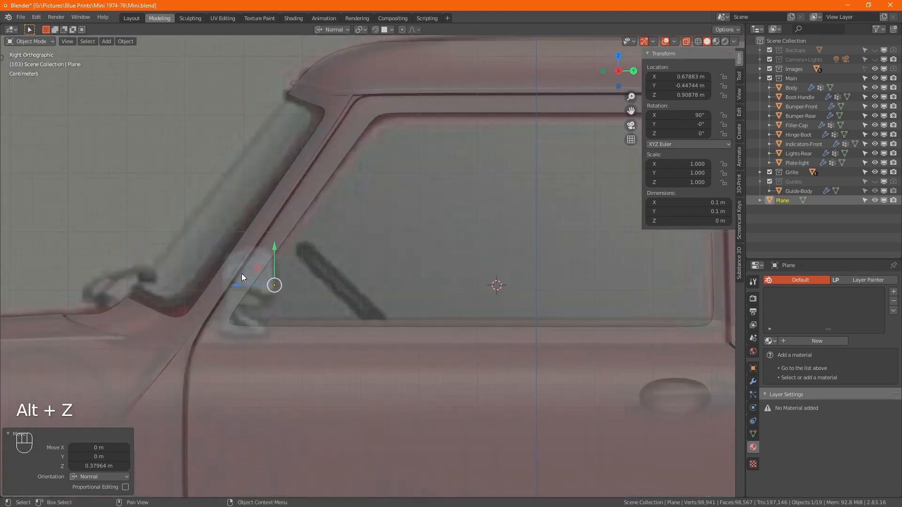
{"action": "scroll", "coordinate": [244, 277], "scroll_direction": "down", "scroll_amount": 5}
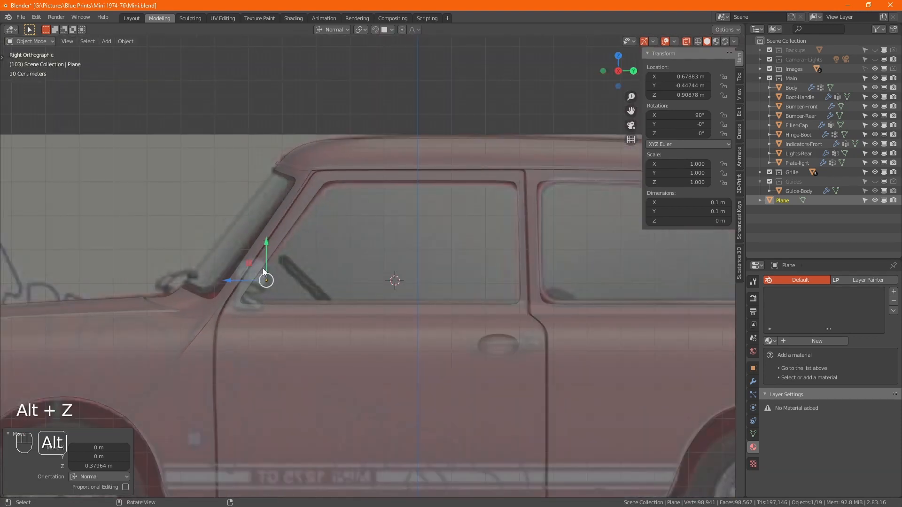
- In the front view, raise the plane slightly to line up with the mirror on the blueprint
{"action": "middle_click_drag", "start_coordinate": [262, 278], "coordinate": [380, 298], "text": "alt"}
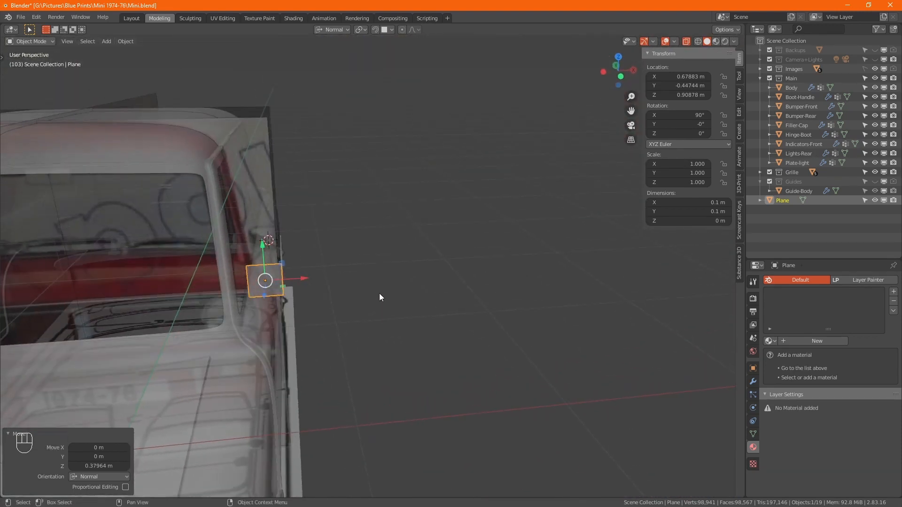
{"action": "key", "text": "KP_1"}
{"action": "scroll", "coordinate": [274, 288], "scroll_direction": "up", "scroll_amount": 5}
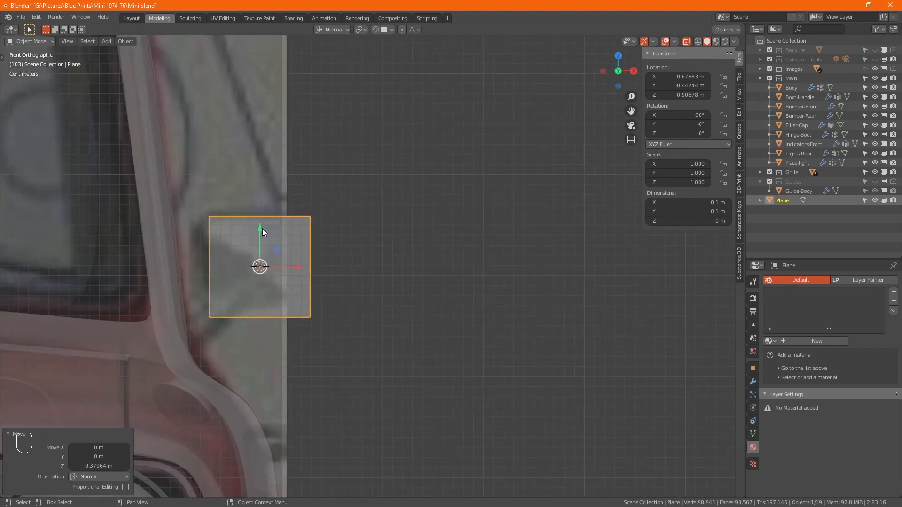
{"action": "left_click_drag", "start_coordinate": [263, 230], "coordinate": [262, 221]}
- Widen the plane in Edit Mode by shifting its inner edge toward the car and its outer edge about 0.023 m outward
{"action": "key", "text": "Tab"}
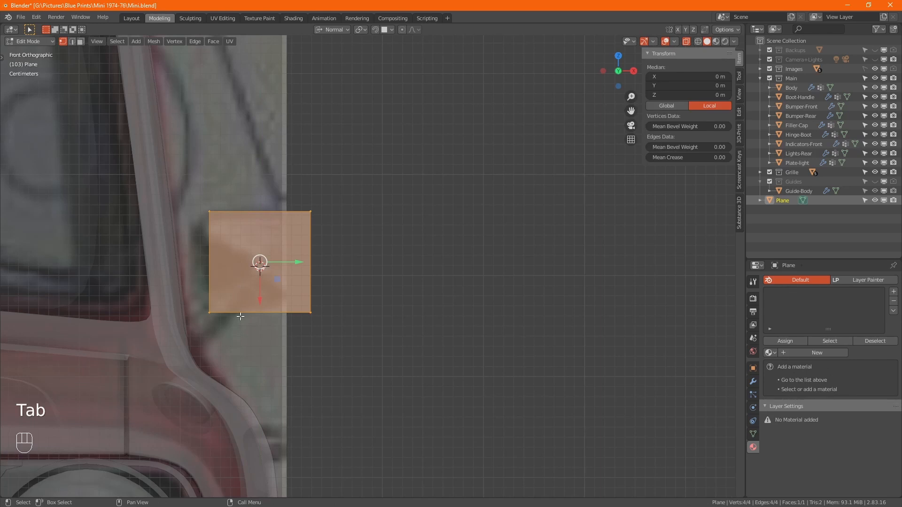
{"action": "left_click_drag", "start_coordinate": [193, 176], "coordinate": [247, 334]}
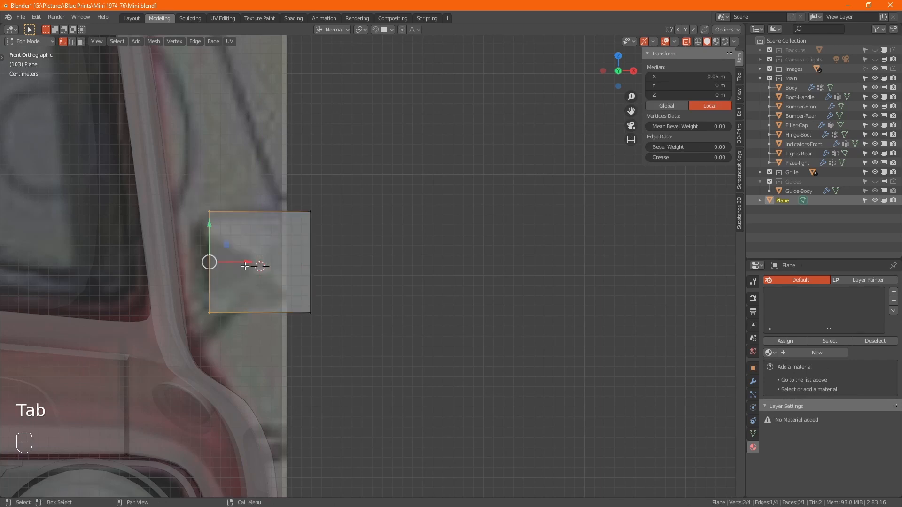
{"action": "key", "text": "g"}
{"action": "key", "text": "x"}
{"action": "left_click", "coordinate": [229, 261]}
{"action": "left_click_drag", "start_coordinate": [358, 368], "coordinate": [286, 191]}
{"action": "key", "text": "g"}
{"action": "key", "text": "x"}
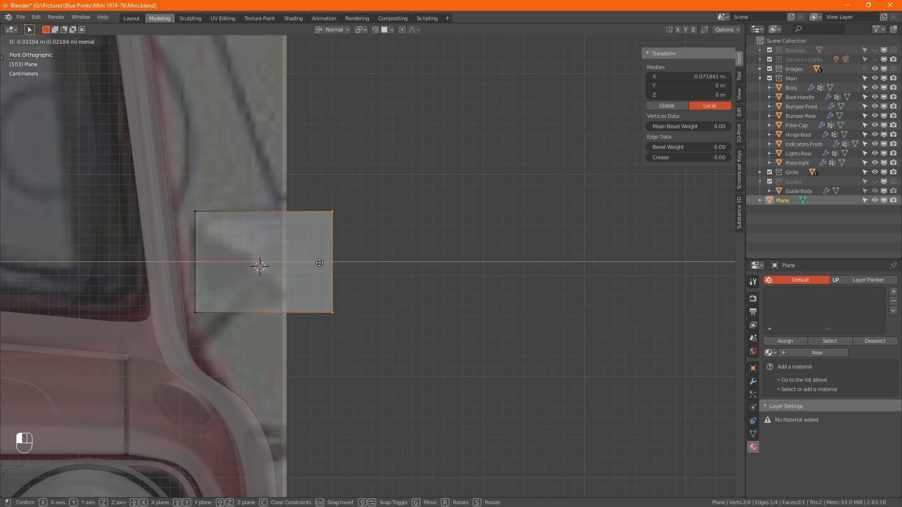
{"action": "left_click", "coordinate": [323, 267]}
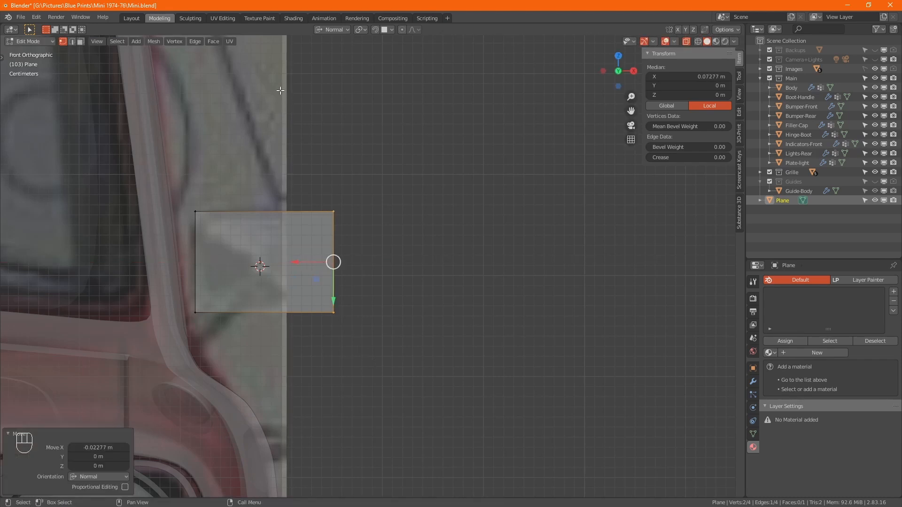
- Set the transform orientation to Global and snapping to Vertex, and scale the plane's outer edge to about 0.815 along Z
{"action": "left_click", "coordinate": [332, 29]}
{"action": "left_click", "coordinate": [326, 60]}
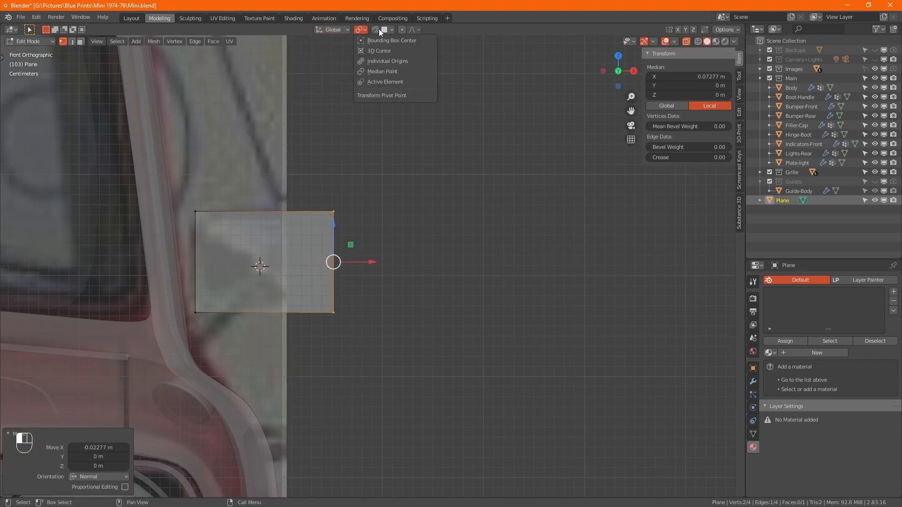
{"action": "left_click", "coordinate": [392, 30]}
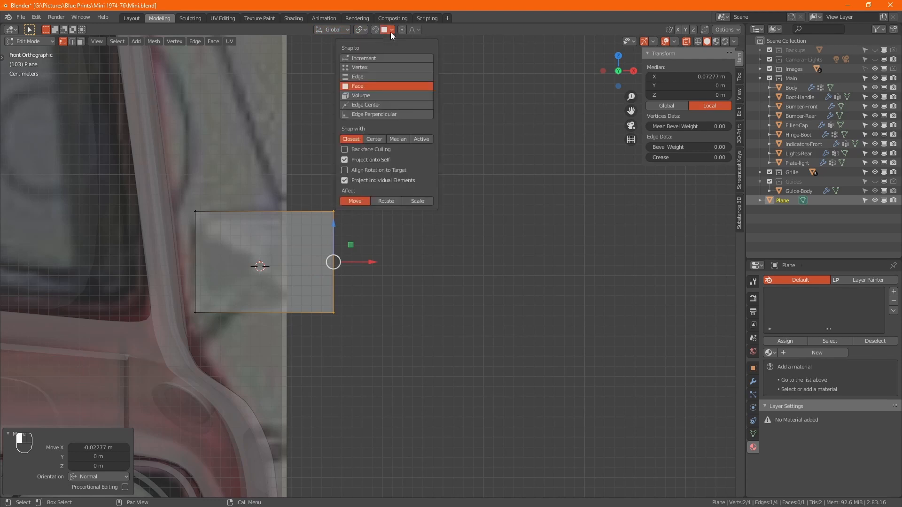
{"action": "left_click", "coordinate": [368, 68]}
{"action": "key", "text": "s"}
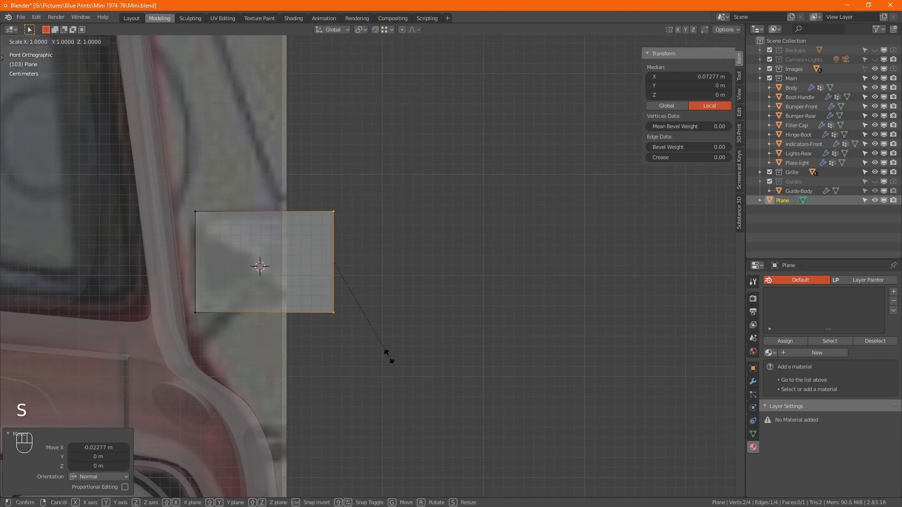
{"action": "key", "text": "z"}
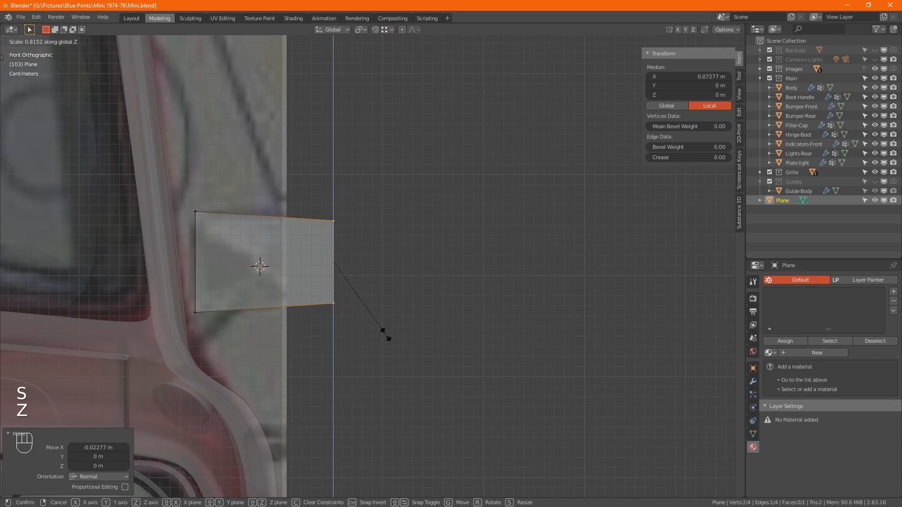
{"action": "left_click", "coordinate": [386, 335]}
- Scale the plane's outer edge by about 1.341 along Z so it is taller than the inner edge
{"action": "scroll", "coordinate": [386, 335], "scroll_direction": "down", "scroll_amount": 8}
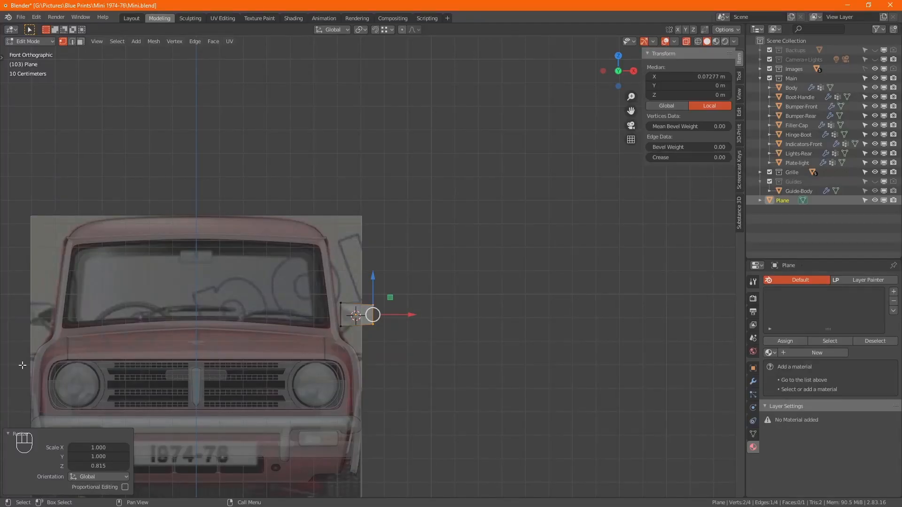
{"action": "scroll", "coordinate": [429, 344], "scroll_direction": "up", "scroll_amount": 2}
{"action": "scroll", "coordinate": [362, 303], "scroll_direction": "up", "scroll_amount": 5}
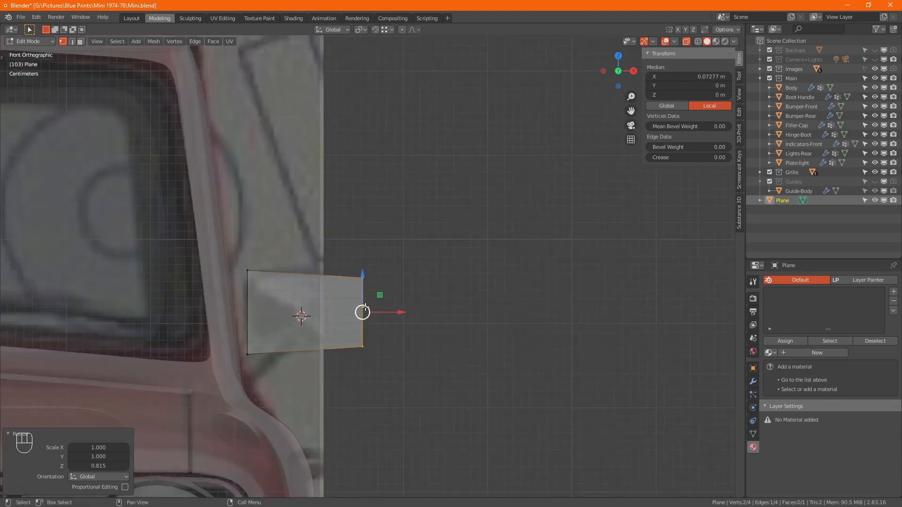
{"action": "key", "text": "s"}
{"action": "key", "text": "z"}
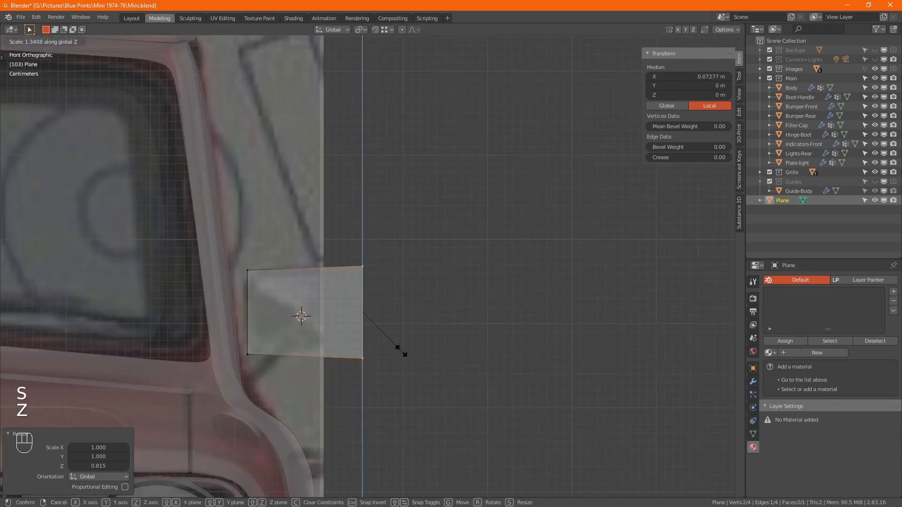
{"action": "left_click", "coordinate": [401, 350]}
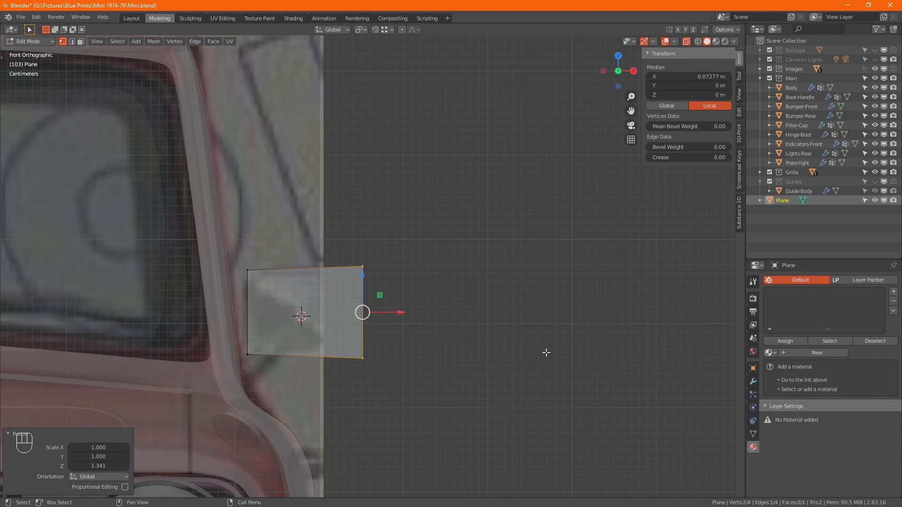
- Examine the shape and mounting of the door mirrors in the reference photos of the orange Mini
{"action": "left_click", "coordinate": [754, 381]}
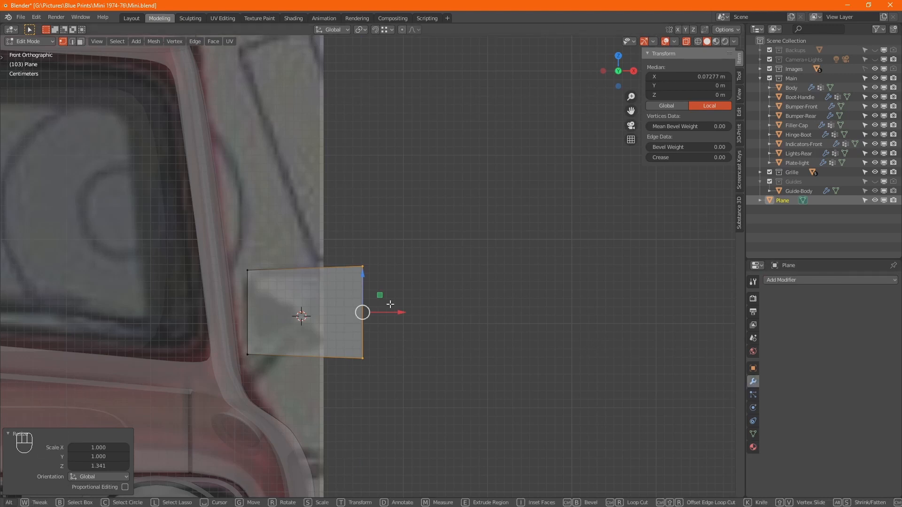
{"action": "left_click_drag", "start_coordinate": [408, 303], "coordinate": [352, 319], "text": "alt"}
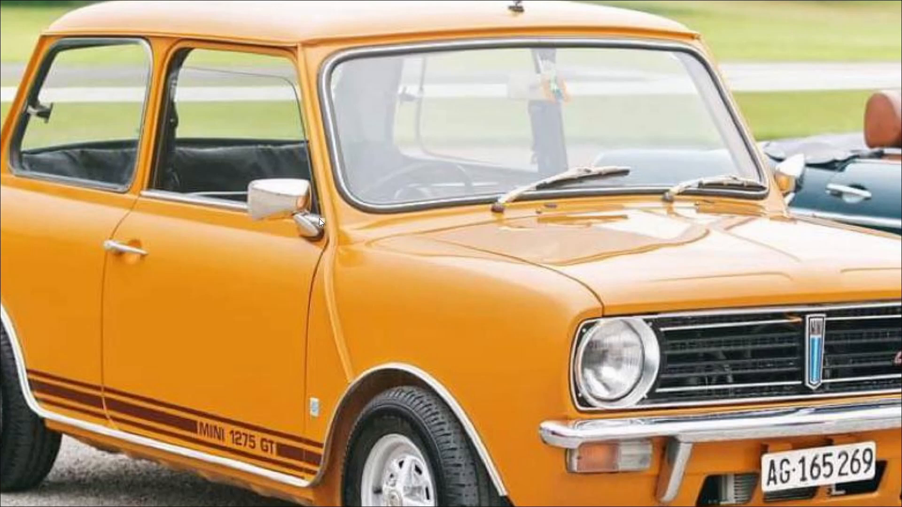
{"action": "scroll", "coordinate": [263, 288], "scroll_direction": "down", "scroll_amount": 5}
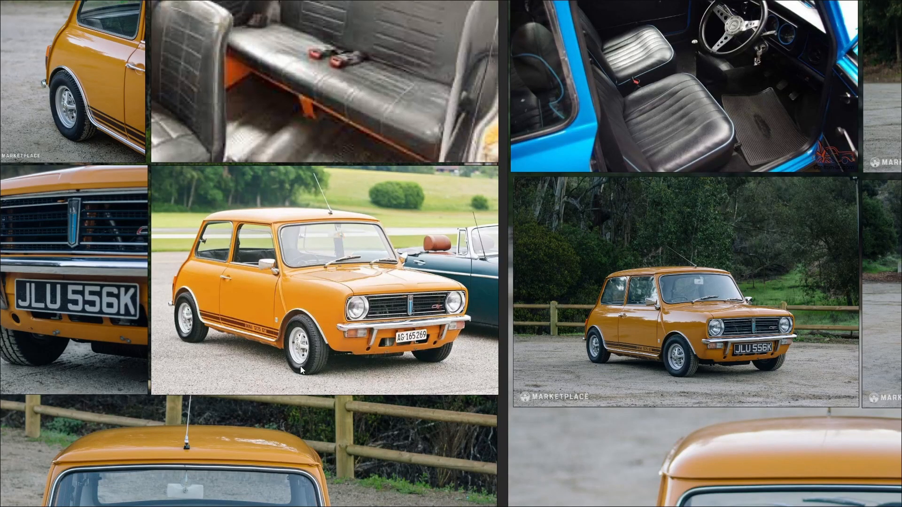
{"action": "middle_click_drag", "start_coordinate": [300, 366], "coordinate": [383, 176]}
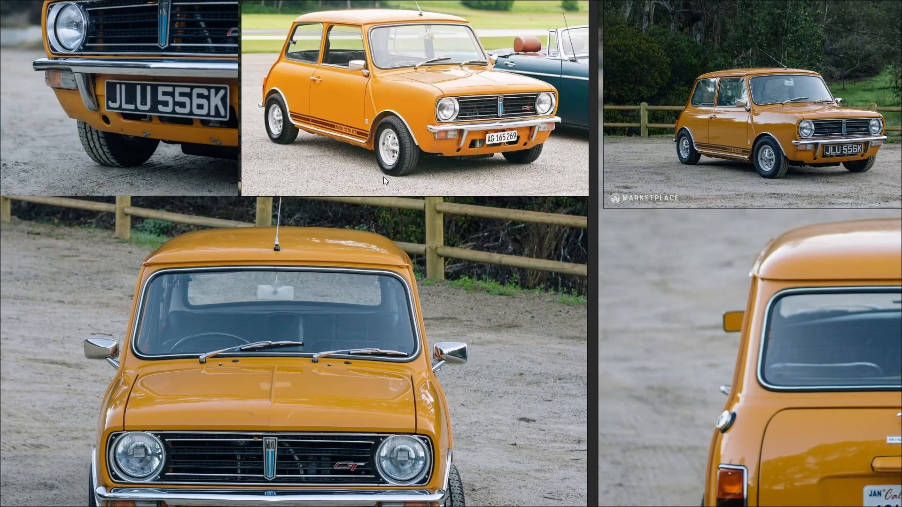
{"action": "middle_click_drag", "start_coordinate": [201, 314], "coordinate": [349, 214]}
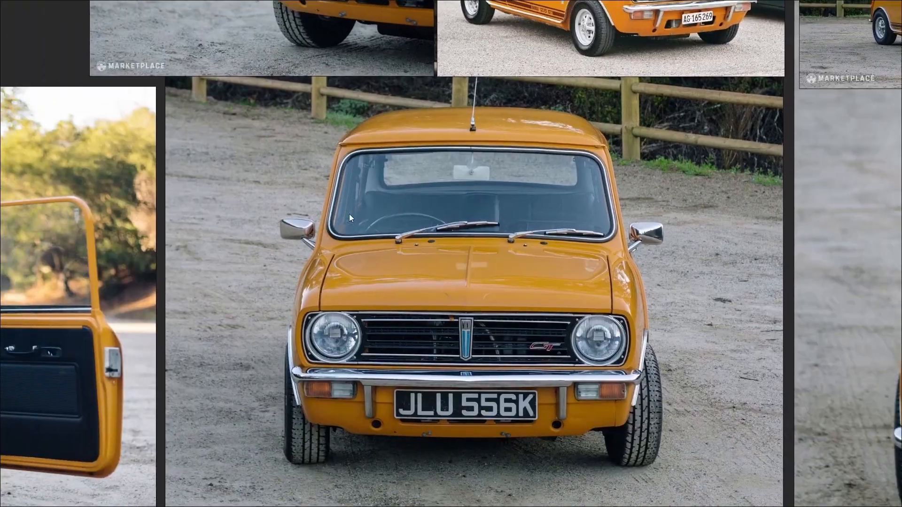
{"action": "scroll", "coordinate": [288, 224], "scroll_direction": "up", "scroll_amount": 5}
{"action": "scroll", "coordinate": [288, 224], "scroll_direction": "up", "scroll_amount": 2}
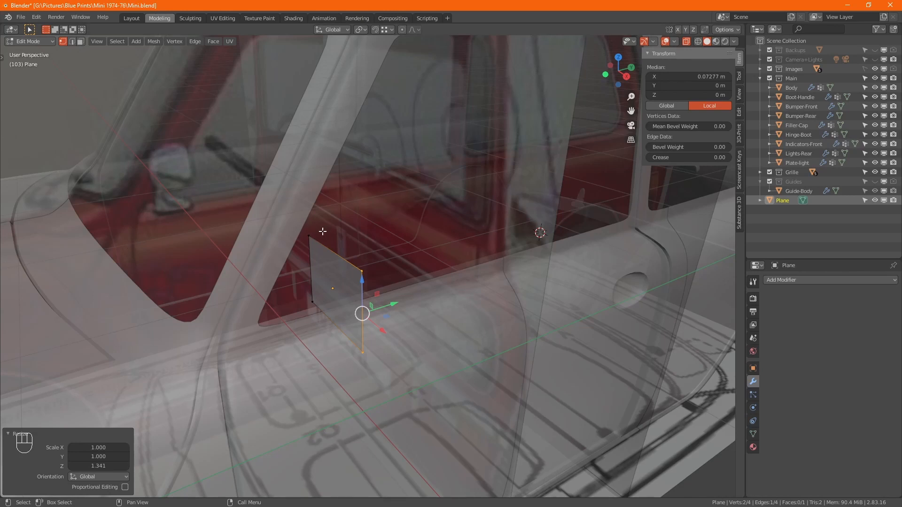
- Extrude the whole plane about 0.0042 m toward the car's front along Y and recalculate all its normals to face outside
{"action": "key", "text": "a"}
{"action": "middle_click_drag", "start_coordinate": [340, 246], "coordinate": [401, 215]}
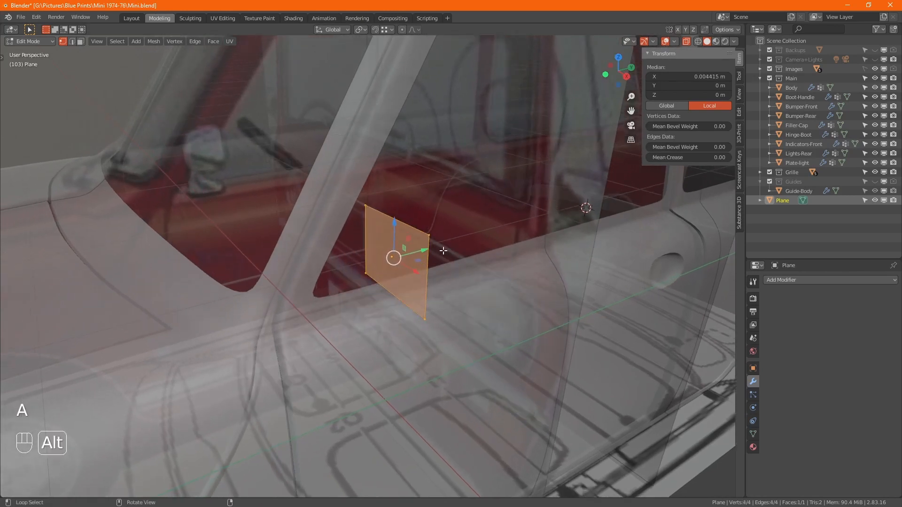
{"action": "scroll", "coordinate": [443, 252], "scroll_direction": "up", "scroll_amount": 3}
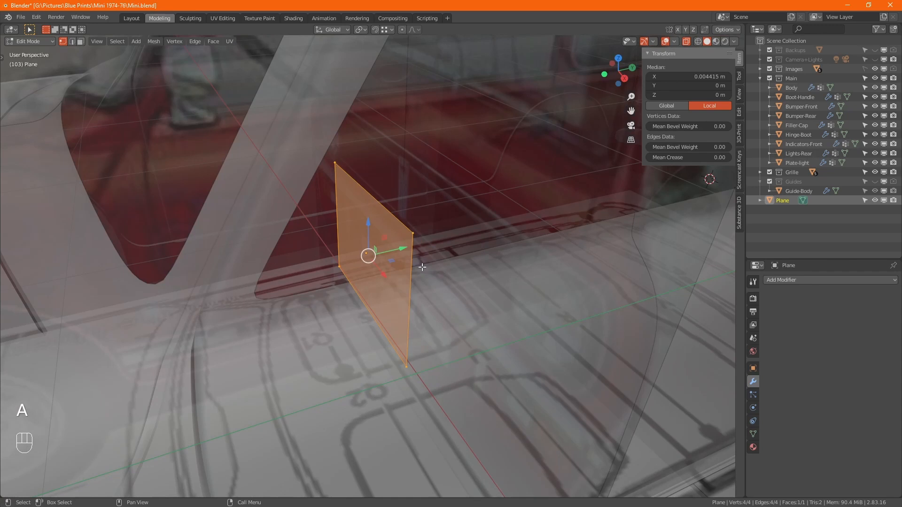
{"action": "key", "text": "e"}
{"action": "key", "text": "y"}
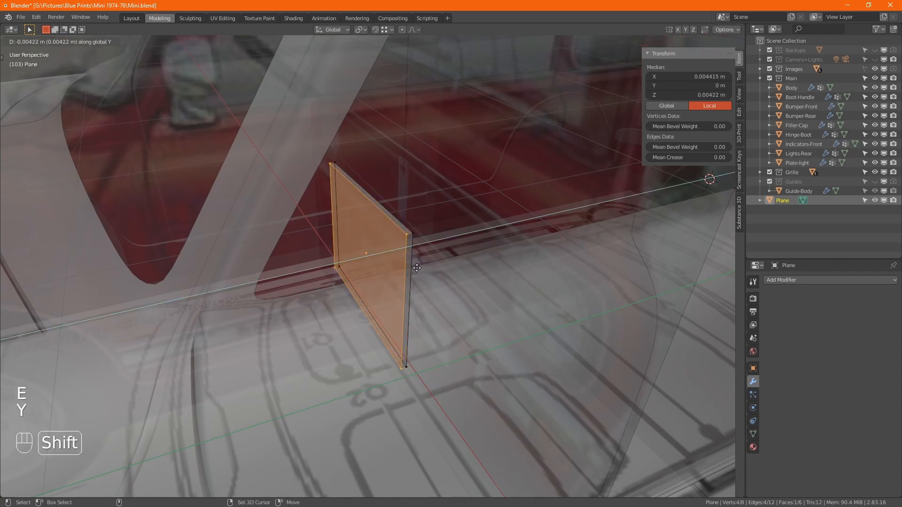
{"action": "left_click", "coordinate": [416, 268]}
{"action": "key", "text": "a"}
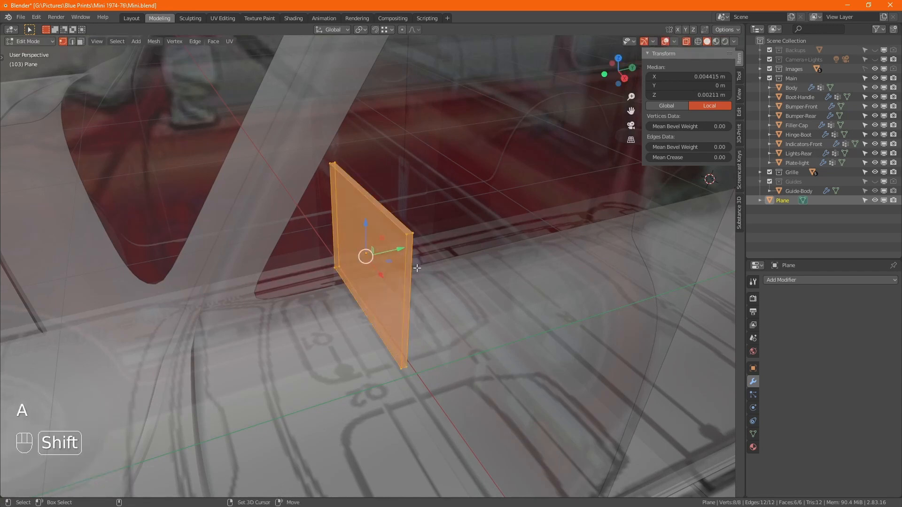
{"action": "key", "text": "shift+n"}
- Turn off X-ray and inset the front-facing face of the thin slab by about 0.0049 m
{"action": "key", "text": "3"}
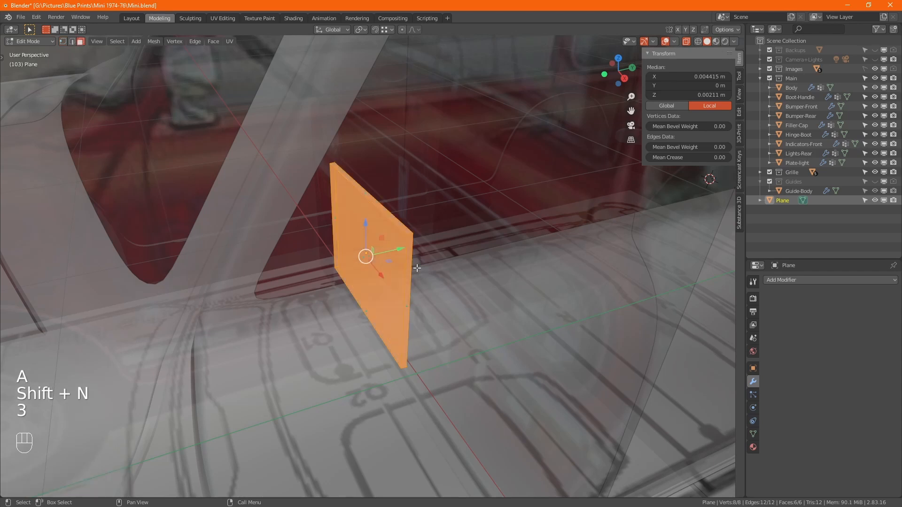
{"action": "key", "text": "alt+z"}
{"action": "left_click", "coordinate": [391, 288]}
{"action": "key", "text": "i"}
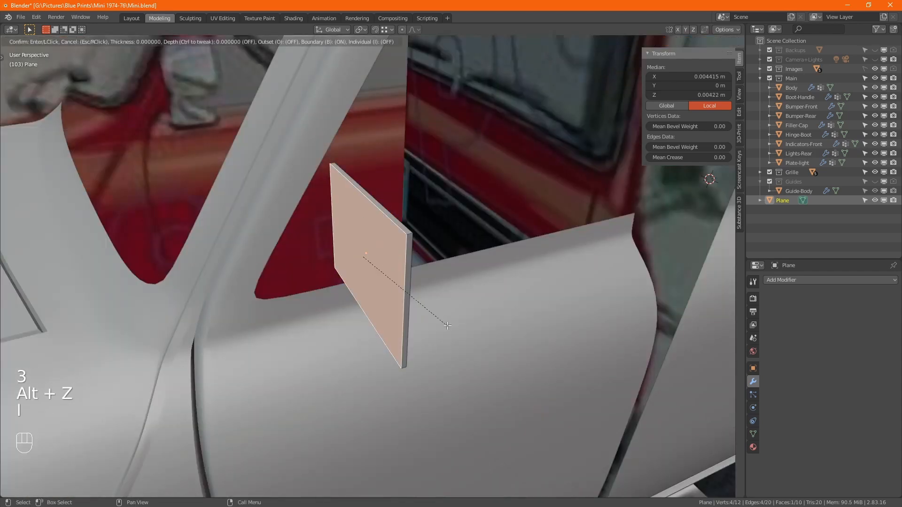
{"action": "left_click", "coordinate": [422, 301]}
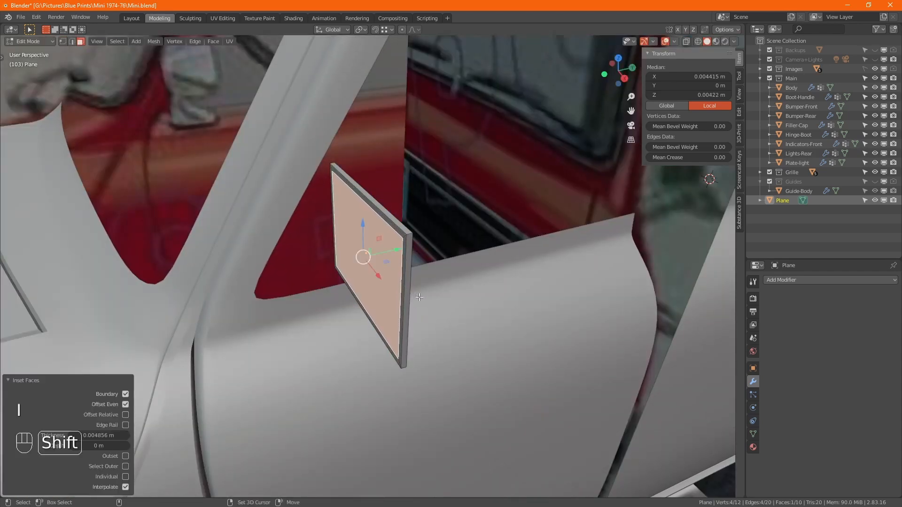
- Extrude the inset face about 0.050 m toward the car's front along Y to form the mirror housing
{"action": "key", "text": "e"}
{"action": "key", "text": "y"}
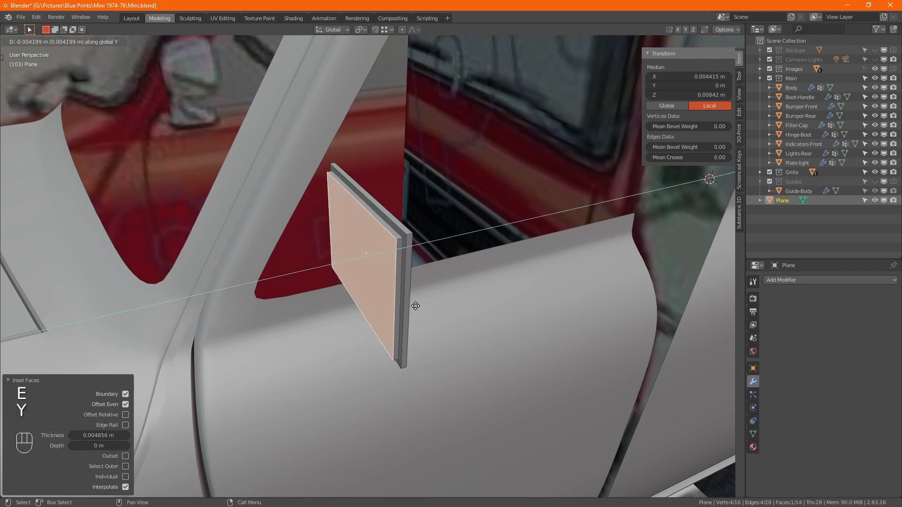
{"action": "left_click", "coordinate": [360, 316]}
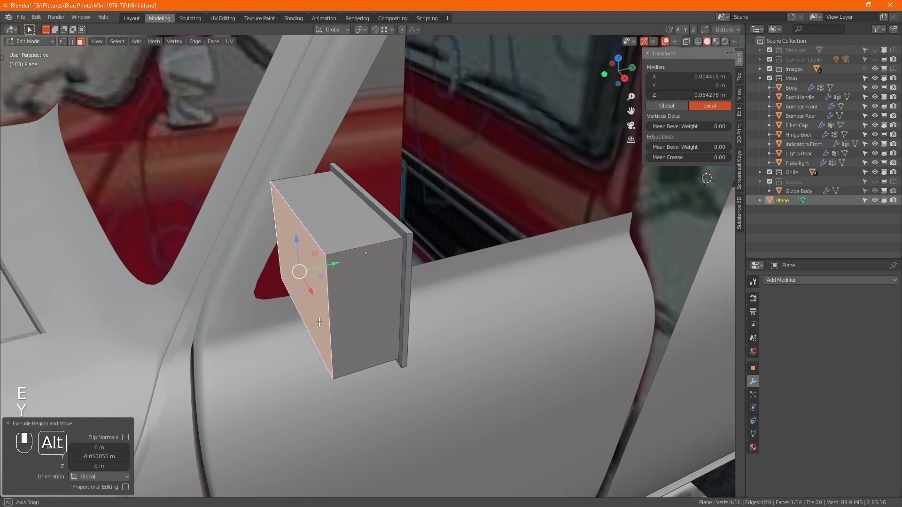
{"action": "middle_click_drag", "start_coordinate": [360, 316], "coordinate": [308, 303], "text": "alt"}
- Move the housing's front face about 0.0303 m further forward along Y and scale it to about 0.493 along Z
{"action": "key", "text": "KP_3"}
{"action": "key", "text": "alt+z"}
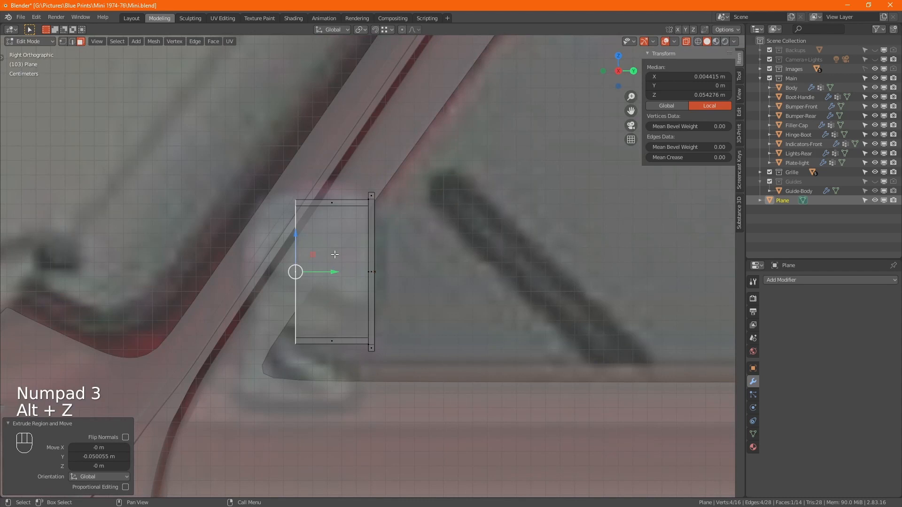
{"action": "key", "text": "g"}
{"action": "key", "text": "y"}
{"action": "left_click", "coordinate": [286, 271]}
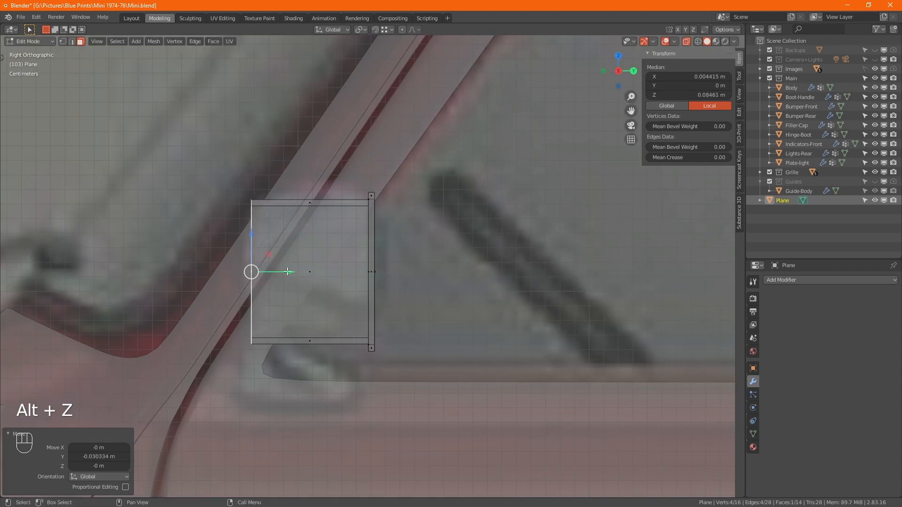
{"action": "key", "text": "s"}
{"action": "key", "text": "z"}
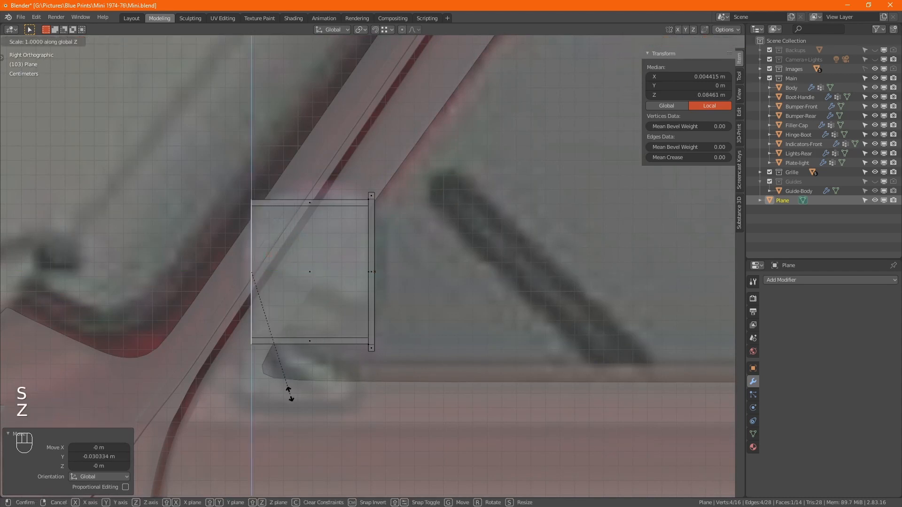
{"action": "left_click", "coordinate": [267, 335]}
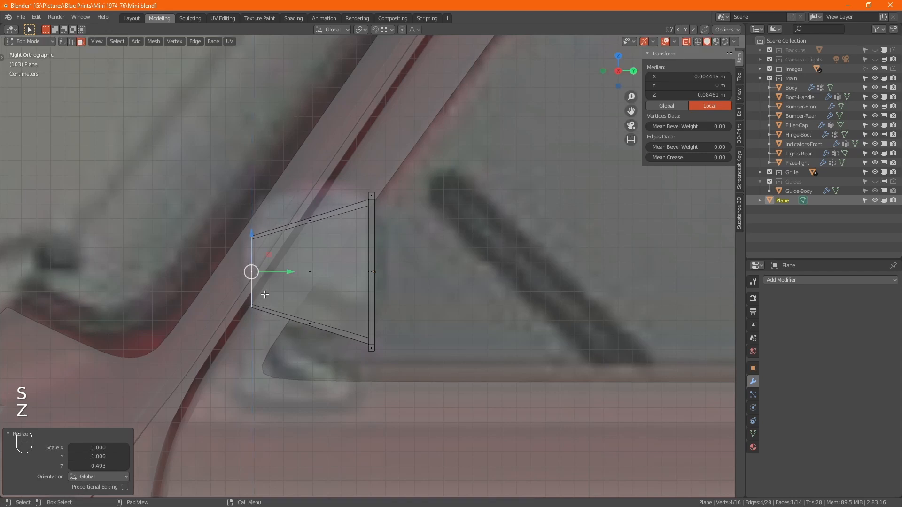
- Try raising the housing's front face about 0.0213 m along Z
{"action": "key", "text": "g"}
{"action": "key", "text": "z"}
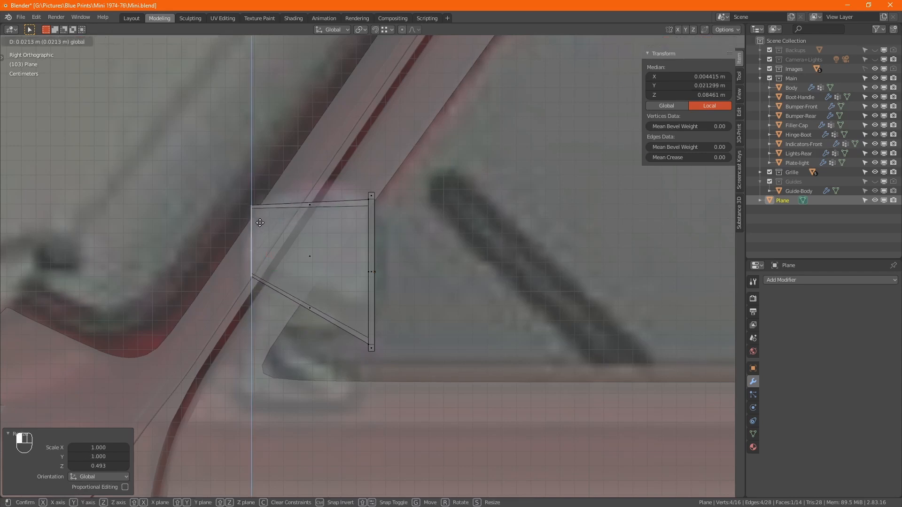
{"action": "left_click", "coordinate": [260, 222]}
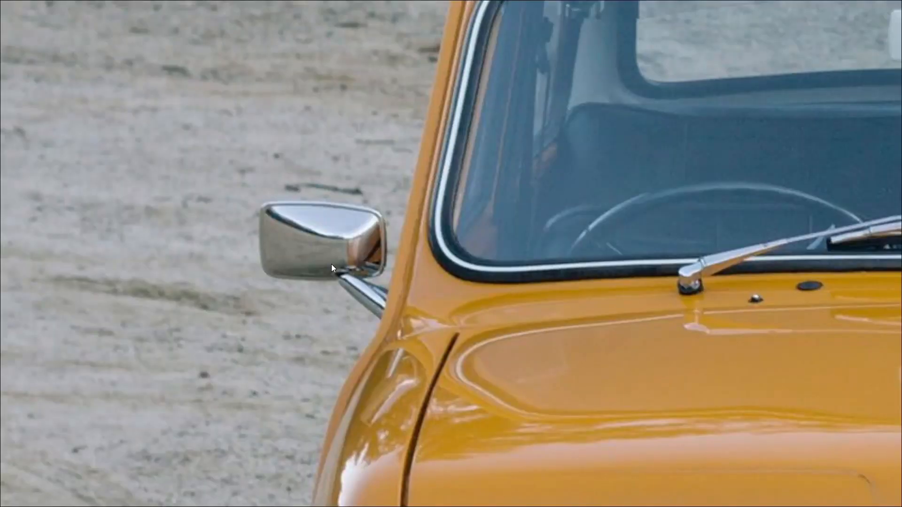
- Examine the shape and taper of both door mirror housings in the reference photos of the orange Mini
{"action": "scroll", "coordinate": [331, 264], "scroll_direction": "down", "scroll_amount": 10}
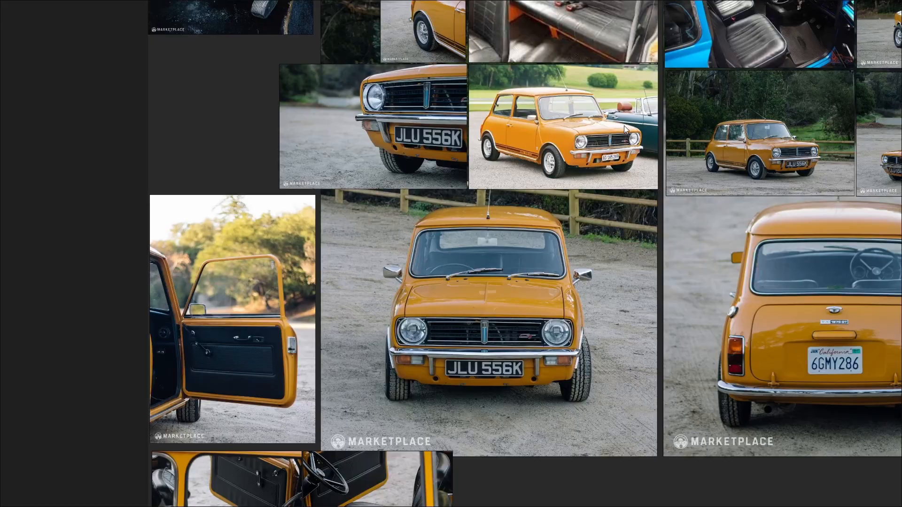
{"action": "middle_click_drag", "start_coordinate": [624, 126], "coordinate": [442, 298]}
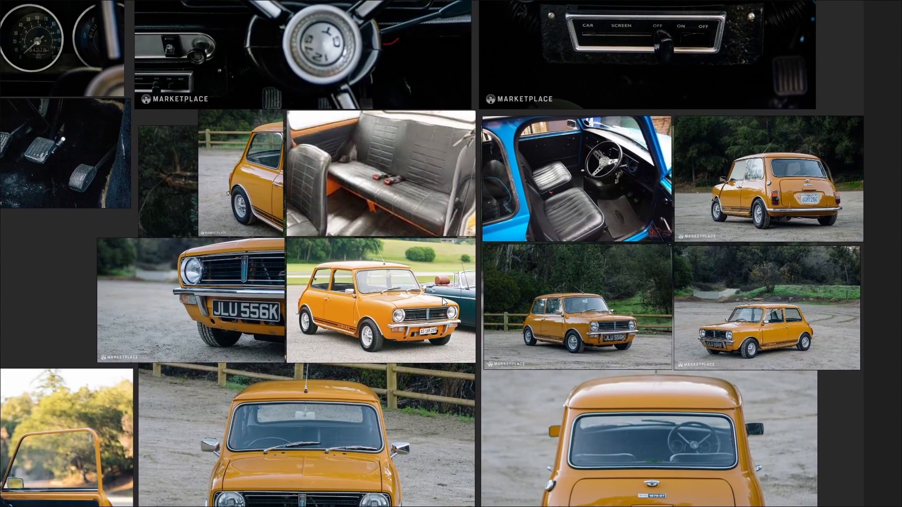
{"action": "scroll", "coordinate": [285, 417], "scroll_direction": "up", "scroll_amount": 2}
{"action": "middle_click_drag", "start_coordinate": [286, 417], "coordinate": [572, 274]}
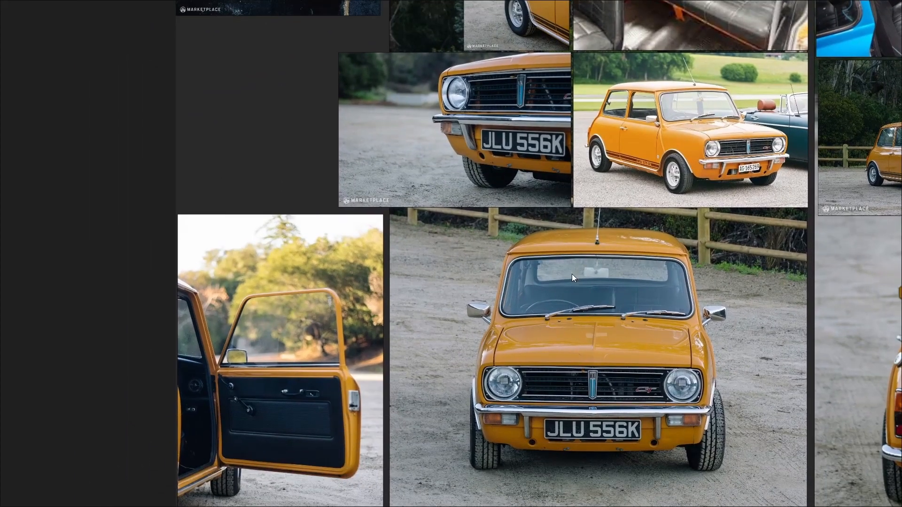
{"action": "middle_click_drag", "start_coordinate": [648, 299], "coordinate": [444, 287]}
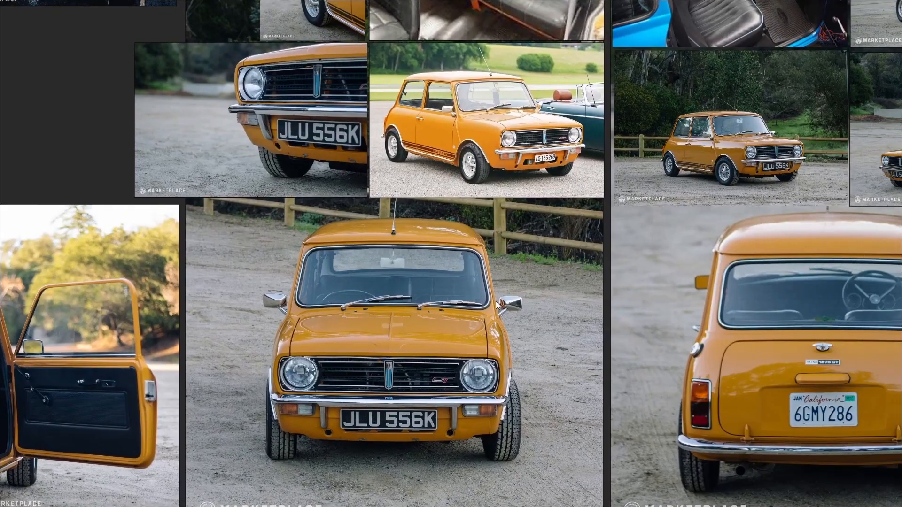
{"action": "scroll", "coordinate": [521, 304], "scroll_direction": "up", "scroll_amount": 6}
{"action": "scroll", "coordinate": [521, 303], "scroll_direction": "up", "scroll_amount": 2}
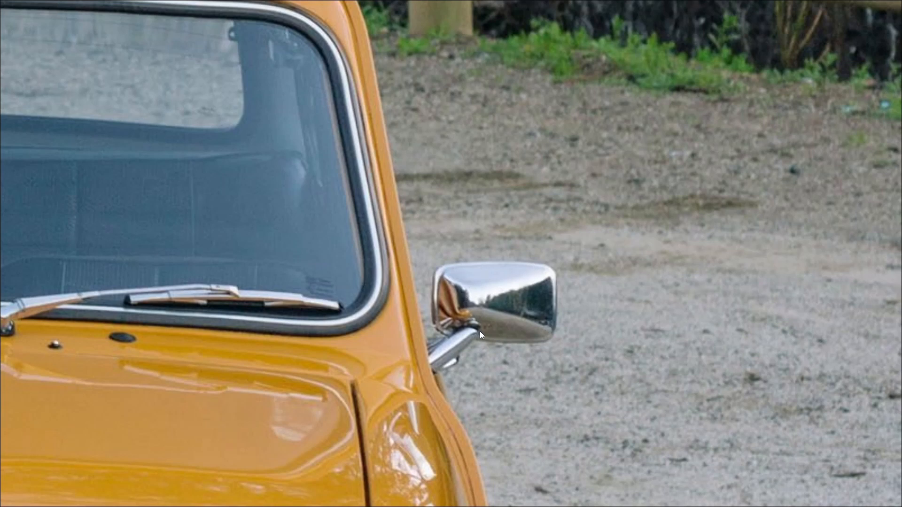
{"action": "scroll", "coordinate": [462, 331], "scroll_direction": "down", "scroll_amount": 4}
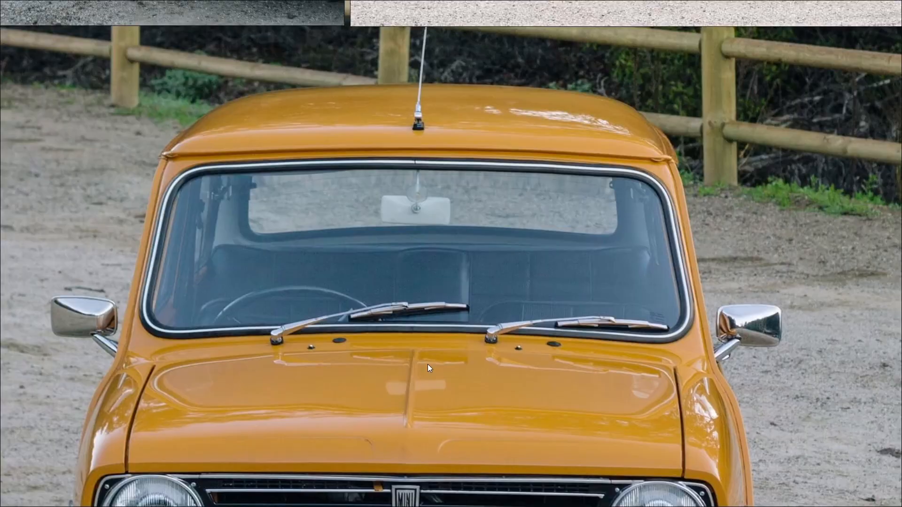
{"action": "middle_click_drag", "start_coordinate": [427, 365], "coordinate": [301, 475]}
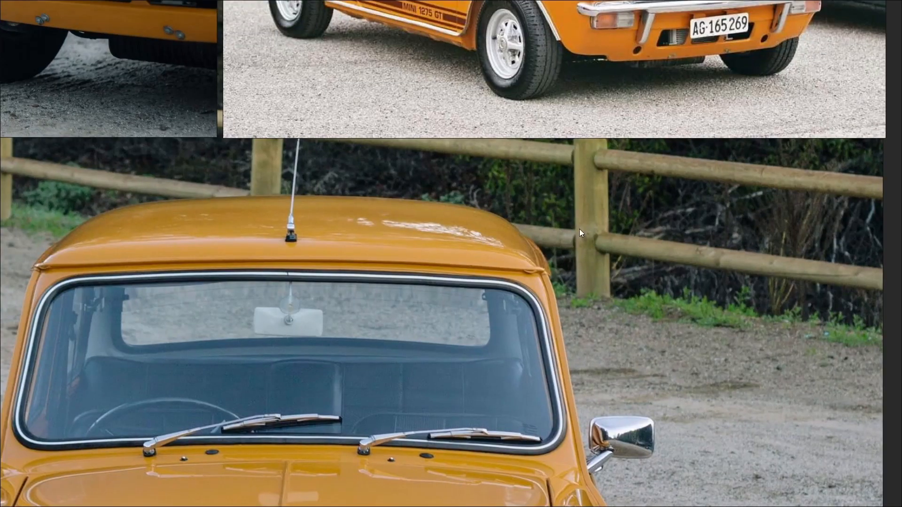
{"action": "mouse_move", "coordinate": [552, 134]}
{"action": "middle_mouse_down"}
{"action": "mouse_move", "coordinate": [514, 345]}
{"action": "mouse_move", "coordinate": [511, 431]}
{"action": "middle_mouse_up"}
{"action": "scroll", "coordinate": [411, 189], "scroll_direction": "up", "scroll_amount": 5}
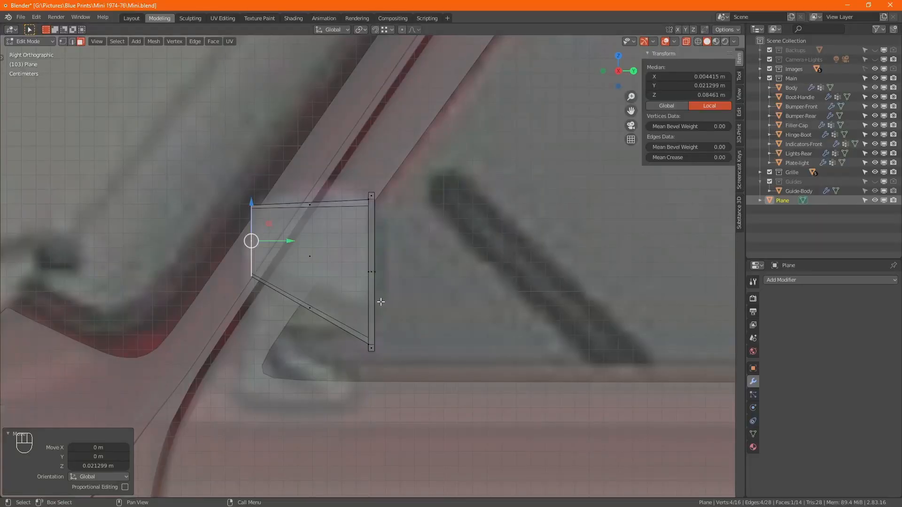
- Undo the last vertical move of the housing's front face and turn off X-ray
{"action": "mouse_move", "coordinate": [381, 301]}
{"action": "middle_mouse_down", "text": "shift"}
{"action": "mouse_move", "coordinate": [389, 306]}
{"action": "mouse_move", "coordinate": [357, 296]}
{"action": "mouse_move", "coordinate": [383, 302]}
{"action": "mouse_move", "coordinate": [421, 353]}
{"action": "middle_mouse_up", "text": "shift"}
{"action": "key", "text": "ctrl+z"}
{"action": "key", "text": "alt+z"}
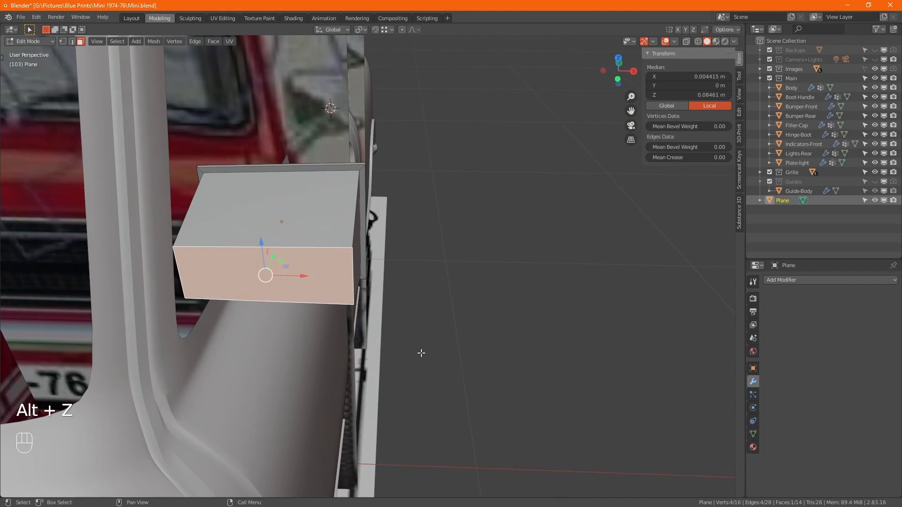
- Scale the housing's front face to about 0.280 along X and shift it toward the car to about X -0.0091 m
{"action": "key", "text": "s"}
{"action": "key", "text": "x"}
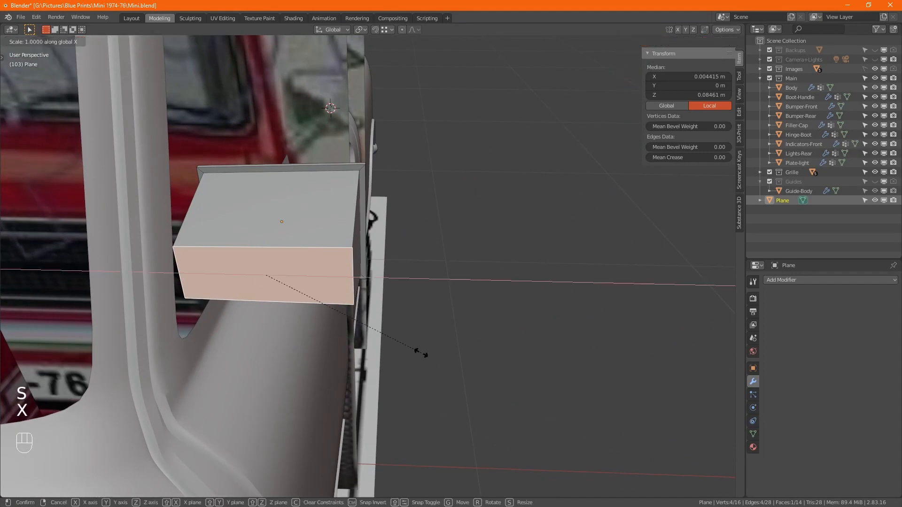
{"action": "left_click", "coordinate": [309, 298]}
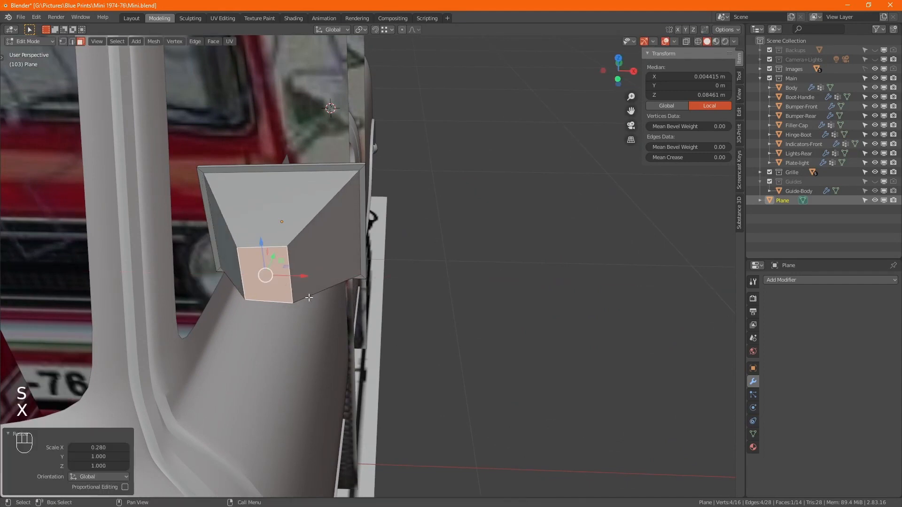
{"action": "key", "text": "KP_1"}
{"action": "key", "text": "alt+z"}
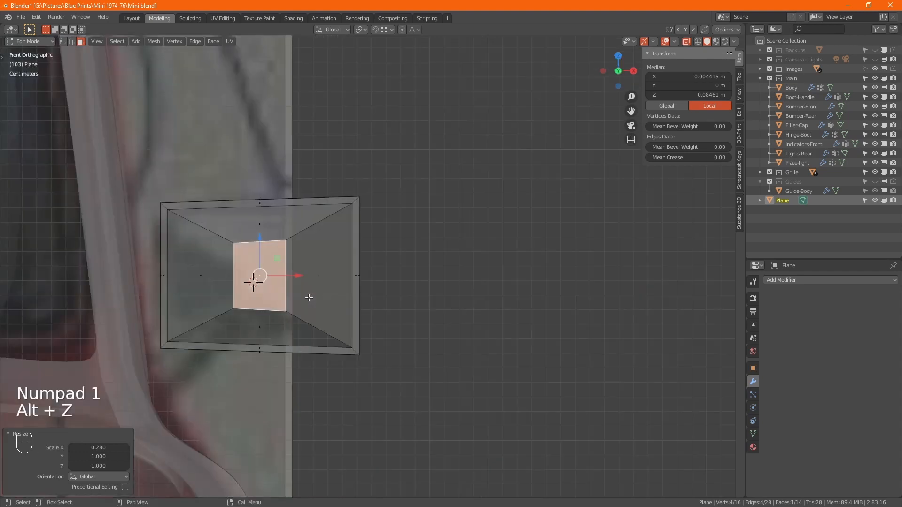
{"action": "left_click_drag", "start_coordinate": [296, 275], "coordinate": [277, 275]}
- Level the upper and lower edges of the housing's front face by scaling each one's vertex pair to 0 along Z
{"action": "key", "text": "1"}
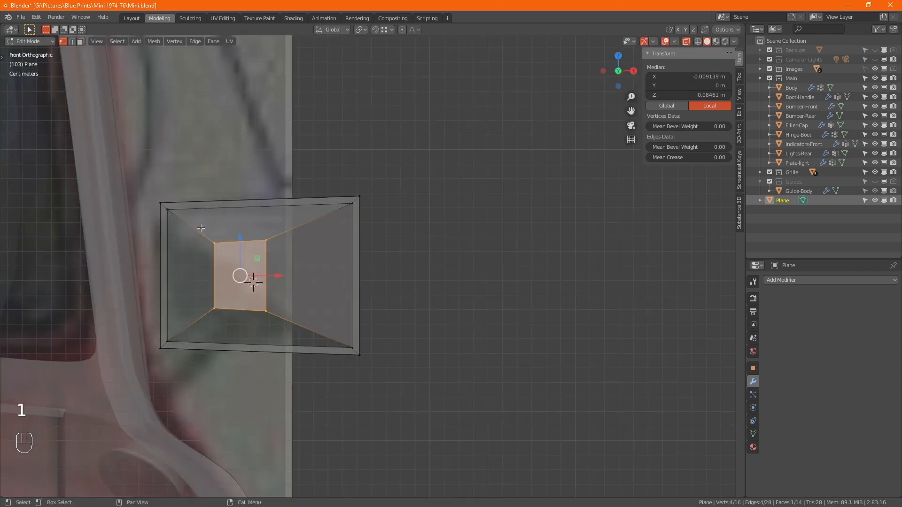
{"action": "left_click_drag", "start_coordinate": [192, 225], "coordinate": [276, 254]}
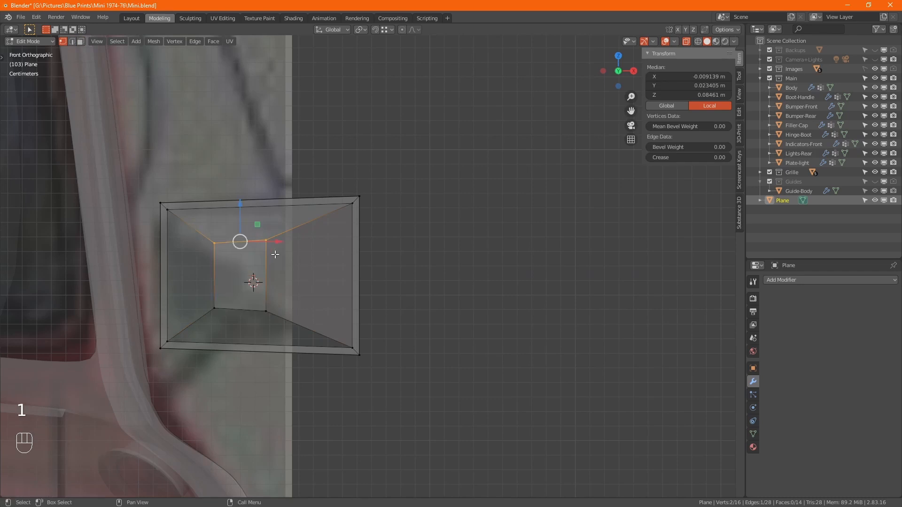
{"action": "key", "text": "s"}
{"action": "key", "text": "z"}
{"action": "key", "text": "KP_0"}
{"action": "key", "text": "KP_Enter"}
{"action": "left_click_drag", "start_coordinate": [199, 294], "coordinate": [274, 329]}
{"action": "key", "text": "s"}
{"action": "key", "text": "z"}
{"action": "key", "text": "KP_0"}
{"action": "key", "text": "KP_Enter"}
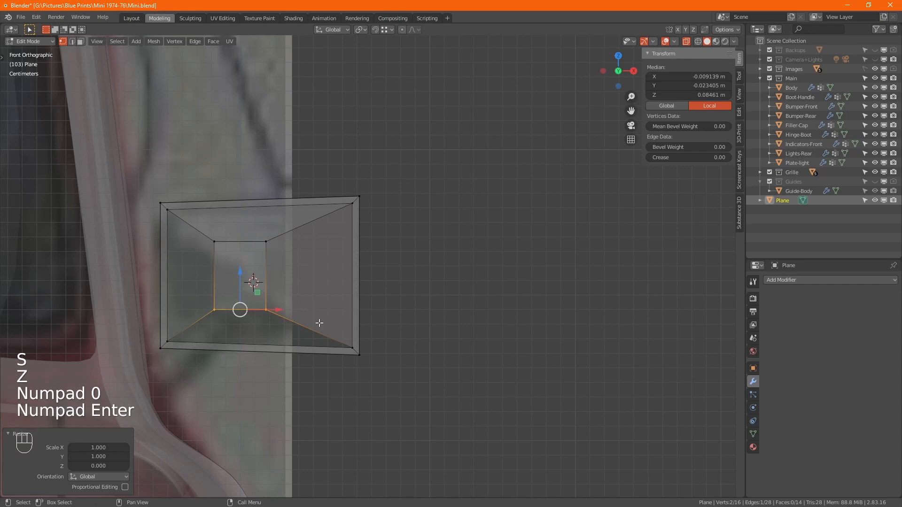
- Add a Subdivision Surface modifier to the mirror housing with 2 viewport levels
{"action": "left_click", "coordinate": [794, 281]}
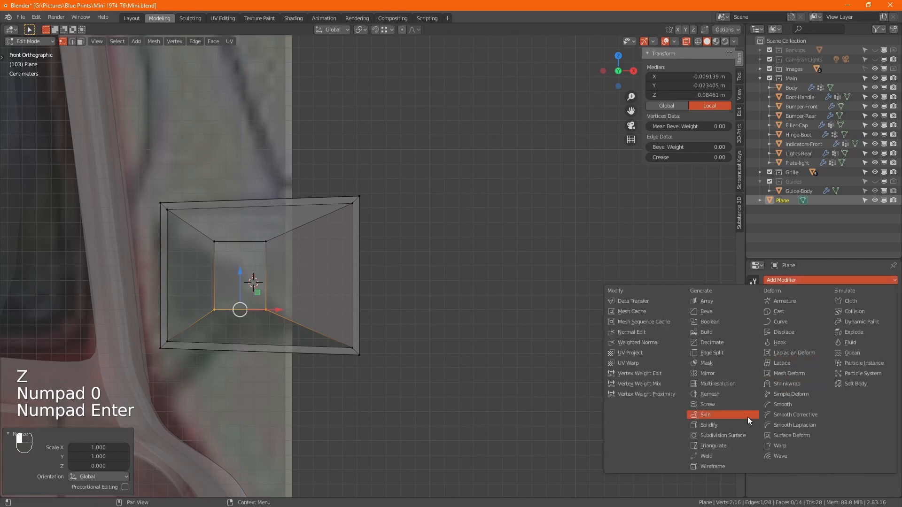
{"action": "left_click", "coordinate": [731, 435]}
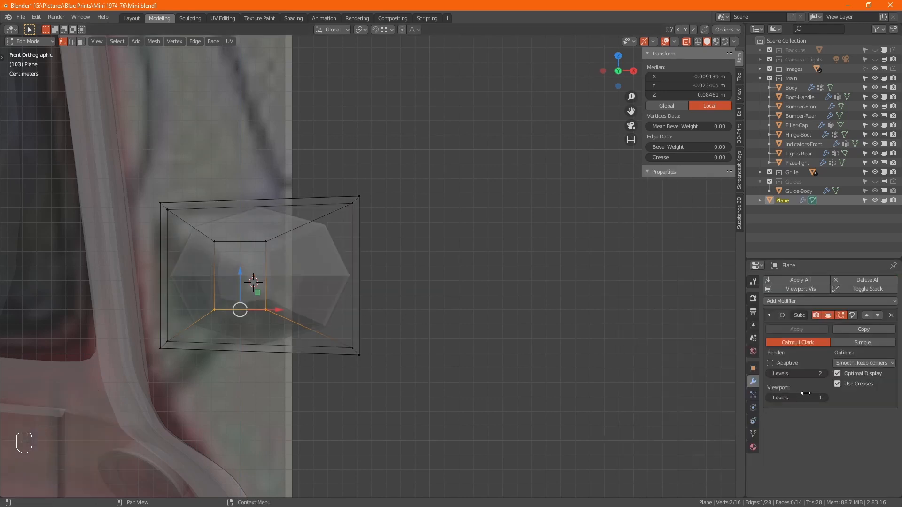
{"action": "left_click", "coordinate": [823, 398]}
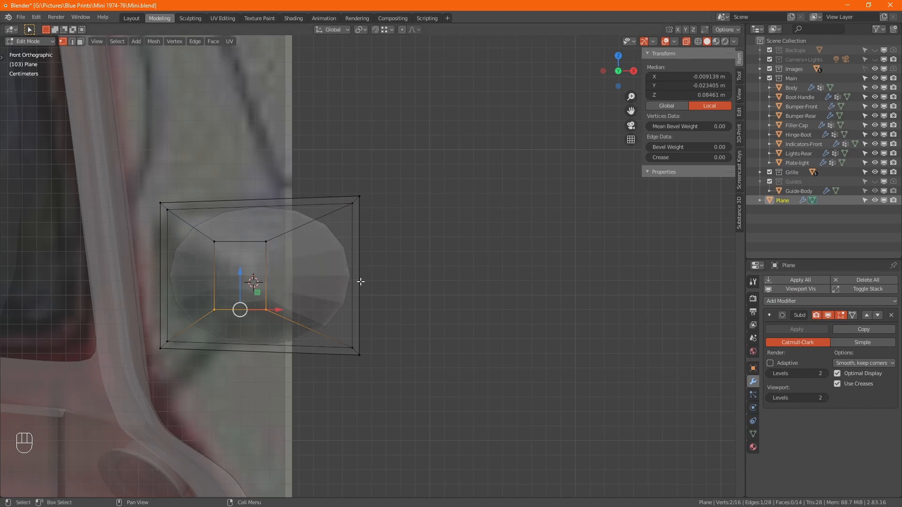
- Turn off X-ray and apply smooth shading to the mirror housing in Object Mode
{"action": "key", "text": "Tab"}
{"action": "key", "text": "Tab"}
{"action": "middle_click_drag", "start_coordinate": [370, 285], "coordinate": [308, 308], "text": "alt"}
{"action": "key", "text": "alt+z"}
{"action": "middle_click_drag", "start_coordinate": [388, 305], "coordinate": [359, 308], "text": "alt"}
{"action": "key", "text": "Tab"}
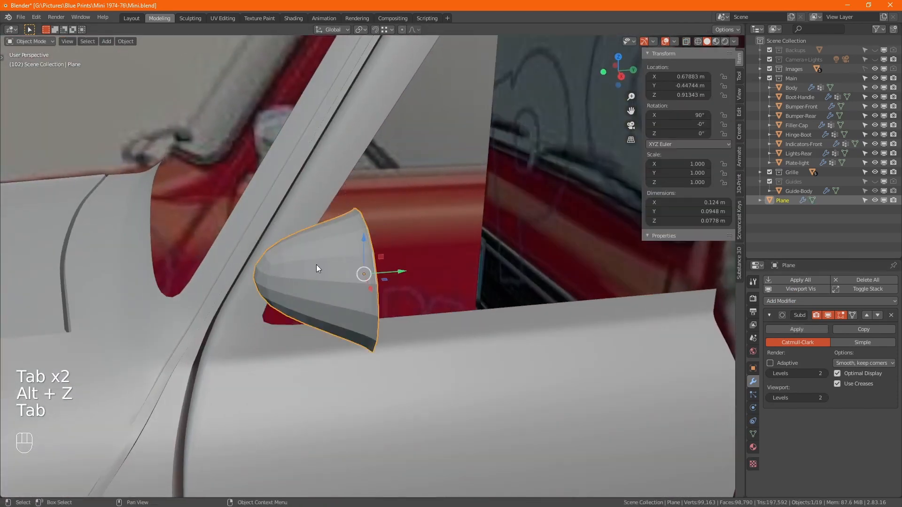
{"action": "right_click", "coordinate": [316, 264]}
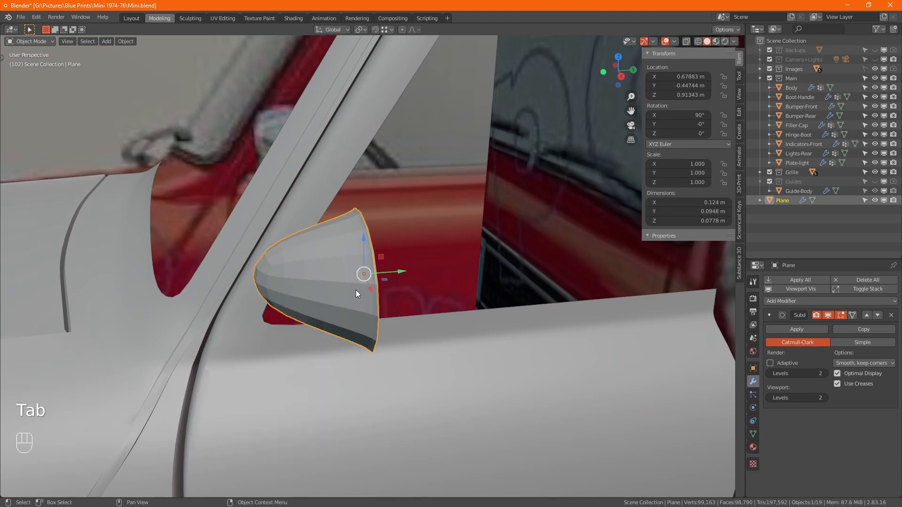
{"action": "right_click", "coordinate": [321, 268]}
{"action": "left_click", "coordinate": [288, 283]}
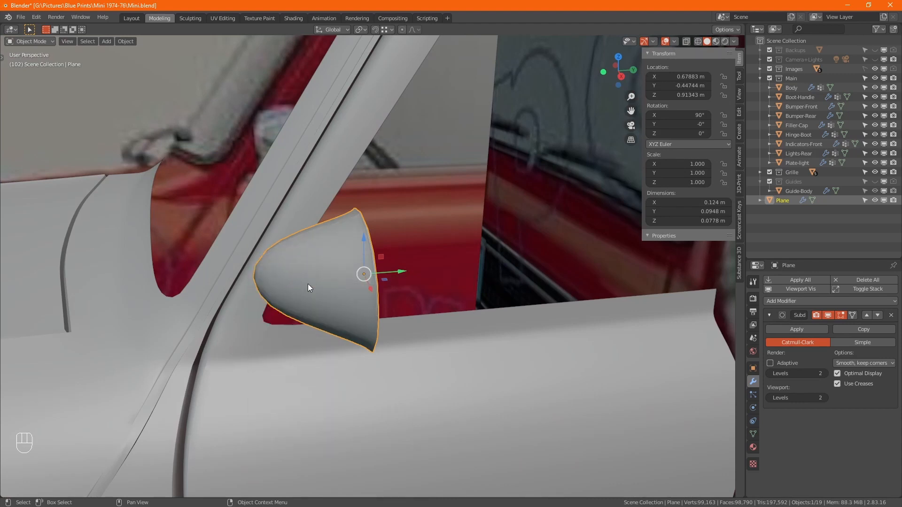
- Add a loop cut around the housing and slide it close to the rear rim, at a factor of about 0.929
{"action": "key", "text": "Tab"}
{"action": "middle_click_drag", "start_coordinate": [357, 285], "coordinate": [377, 287], "text": "alt"}
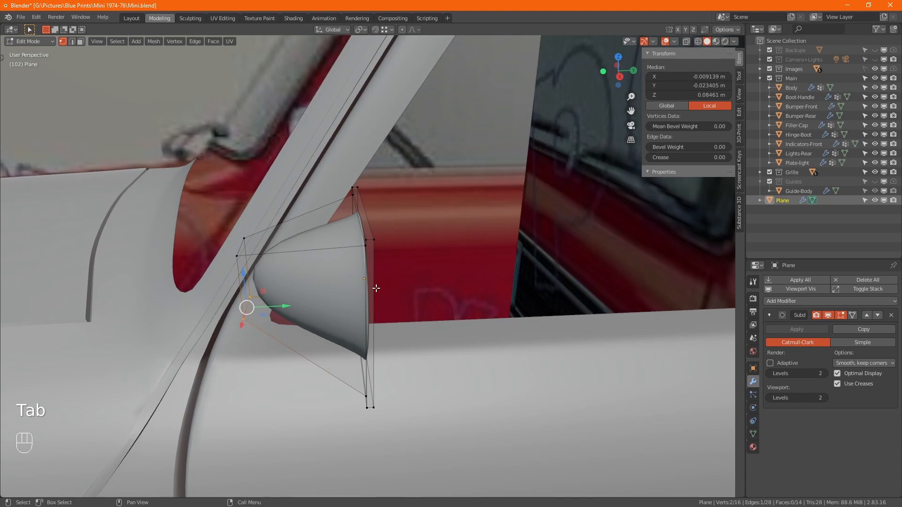
{"action": "key", "text": "ctrl+r"}
{"action": "left_click", "coordinate": [325, 247]}
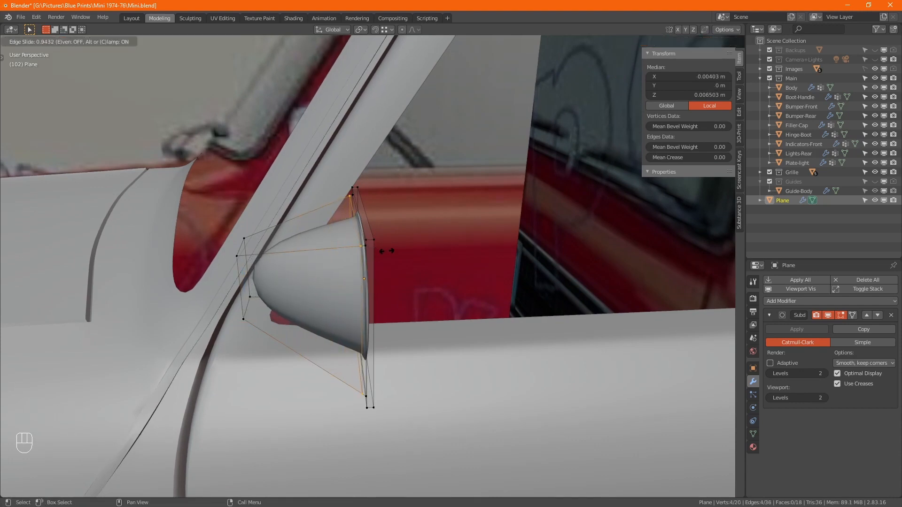
{"action": "left_click", "coordinate": [385, 251]}
- Add a second loop cut around the housing close to its front face, at a factor of about -0.889
{"action": "key", "text": "ctrl+r"}
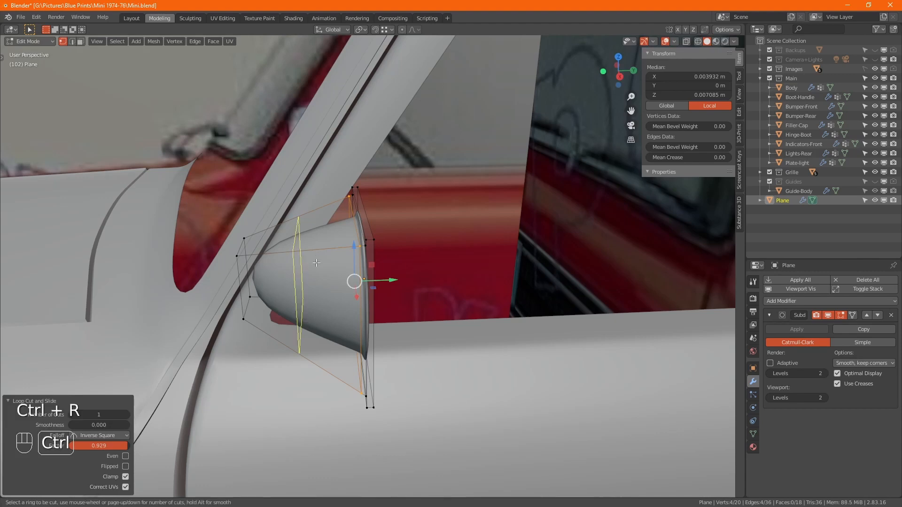
{"action": "left_click", "coordinate": [315, 261]}
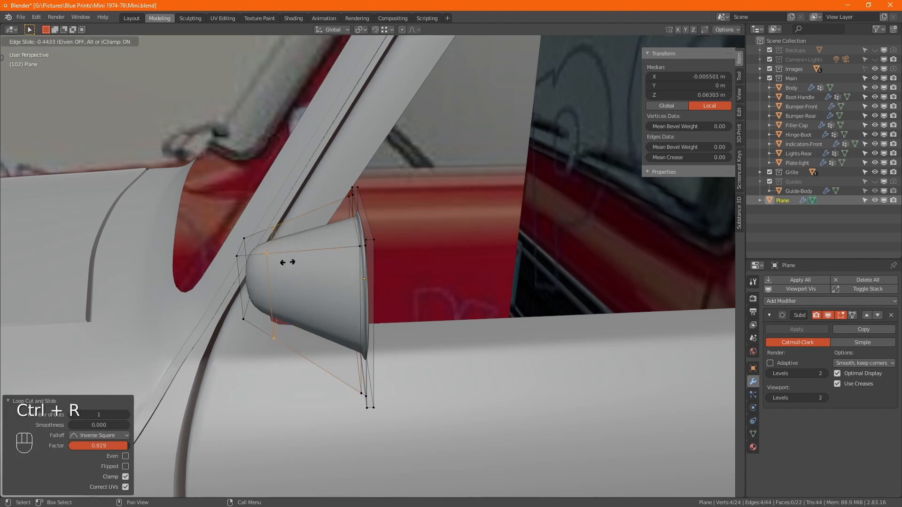
{"action": "left_click", "coordinate": [260, 258]}
- Select the housing's small front end with its adjoining edge loop and scale it along Z to about 0.864
{"action": "left_click_drag", "start_coordinate": [260, 258], "coordinate": [409, 302], "text": "alt"}
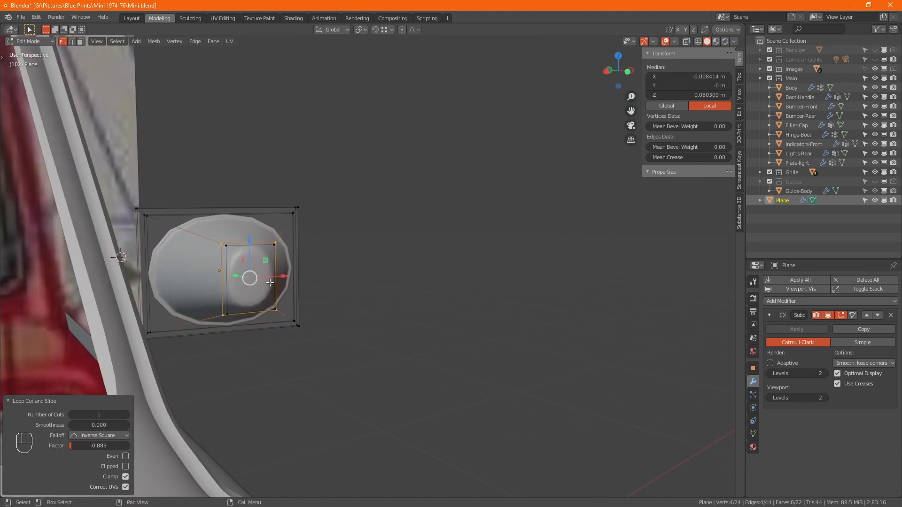
{"action": "left_click", "coordinate": [263, 264], "text": "alt+shift"}
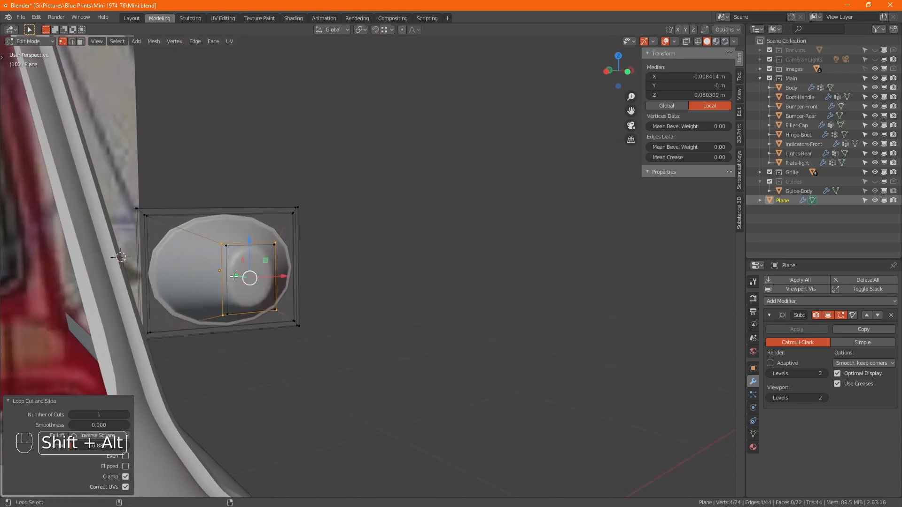
{"action": "left_click", "coordinate": [268, 265], "text": "alt+shift"}
{"action": "key", "text": "s"}
{"action": "key", "text": "z"}
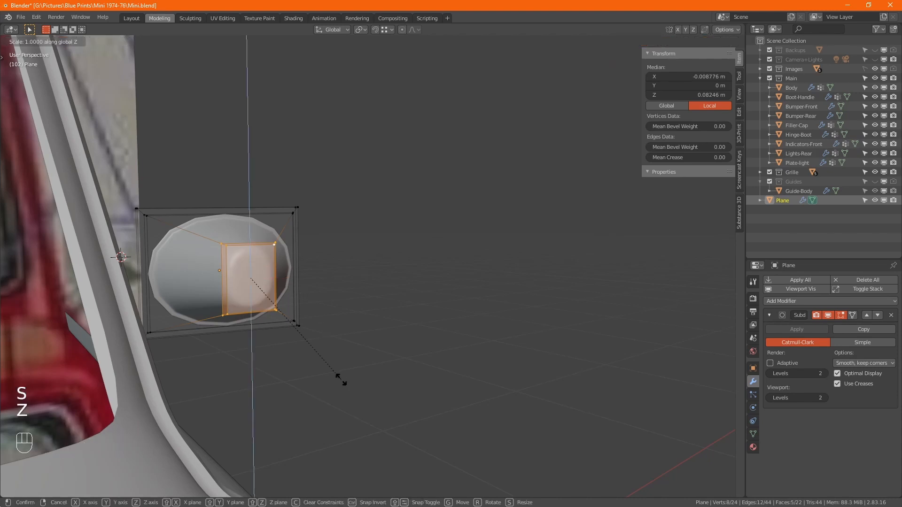
{"action": "left_click", "coordinate": [334, 359]}
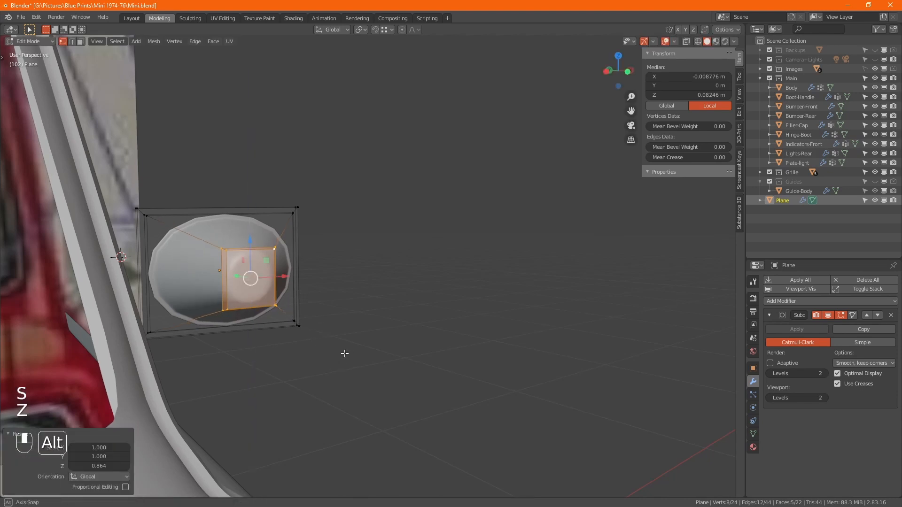
- Add seven evenly spaced vertical loop cuts through the mirror housing without sliding them
{"action": "left_click_drag", "start_coordinate": [345, 353], "coordinate": [328, 365], "text": "alt"}
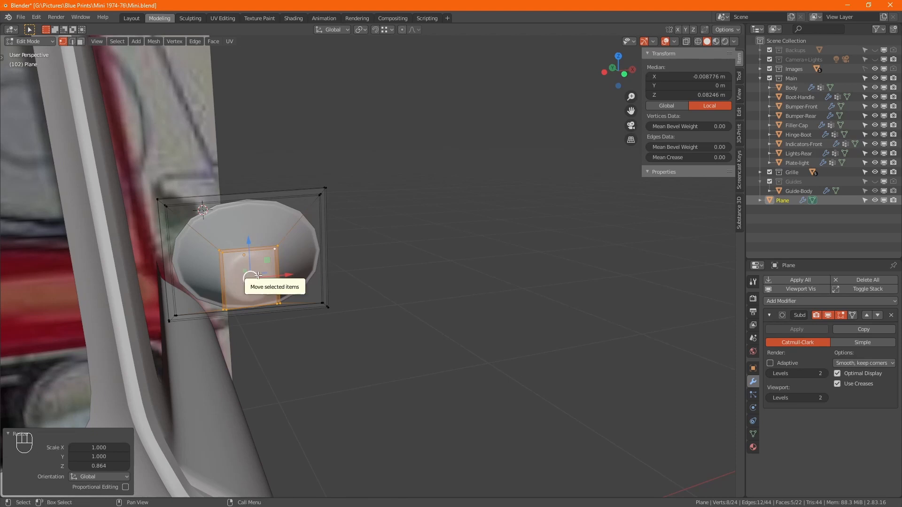
{"action": "key", "text": "2"}
{"action": "key", "text": "ctrl+r"}
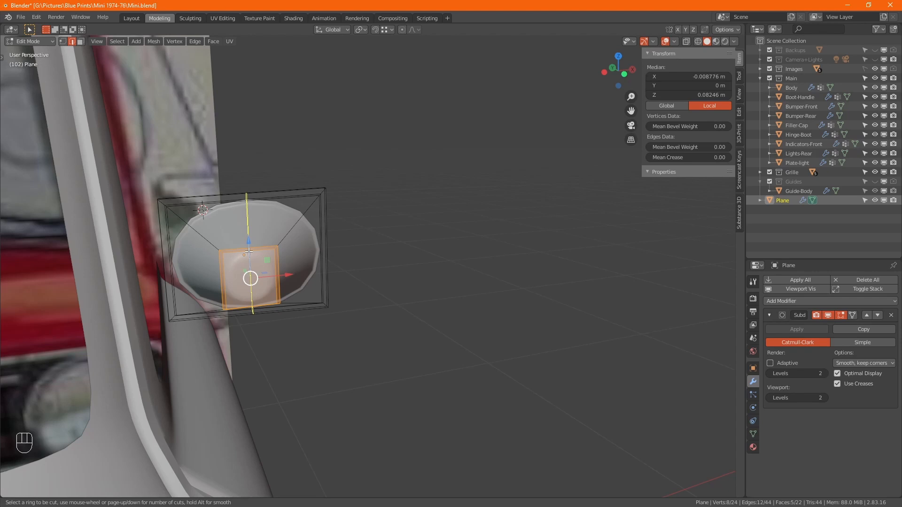
{"action": "scroll", "coordinate": [248, 252], "scroll_direction": "up", "scroll_amount": 1}
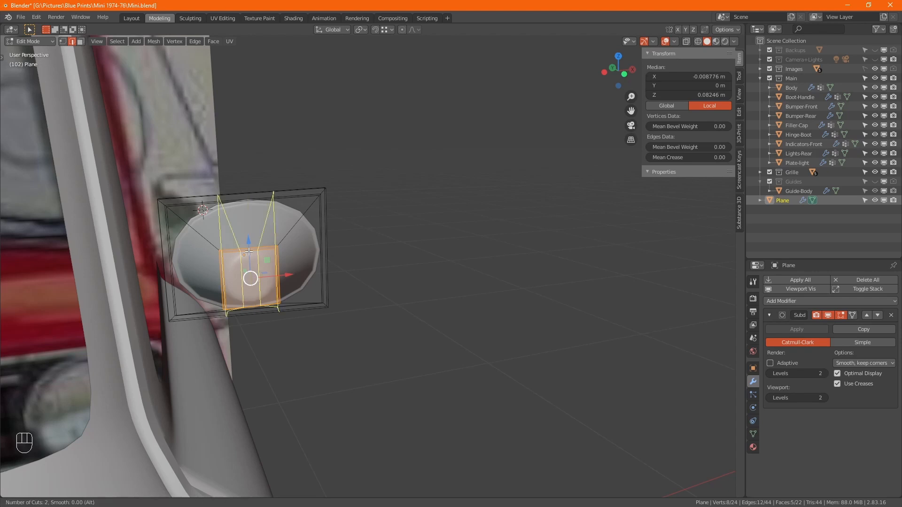
{"action": "scroll", "coordinate": [248, 252], "scroll_direction": "up", "scroll_amount": 2}
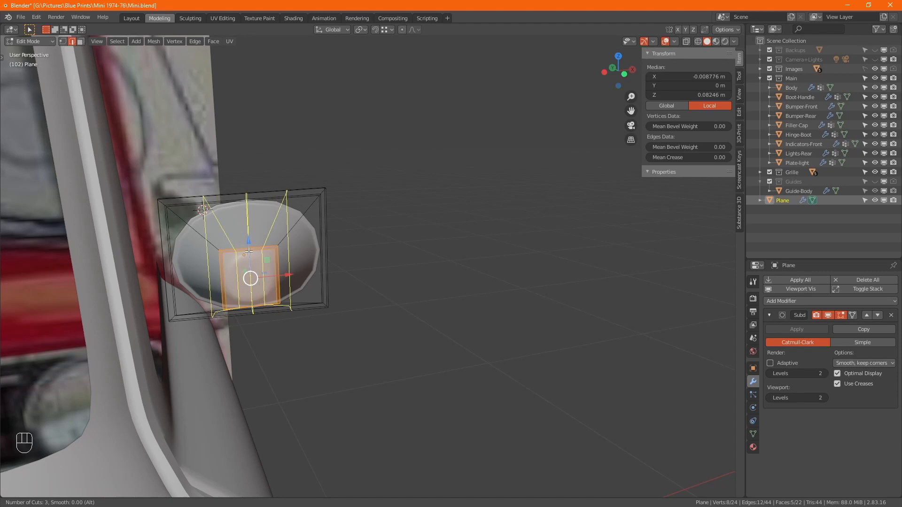
{"action": "scroll", "coordinate": [249, 252], "scroll_direction": "up", "scroll_amount": 3}
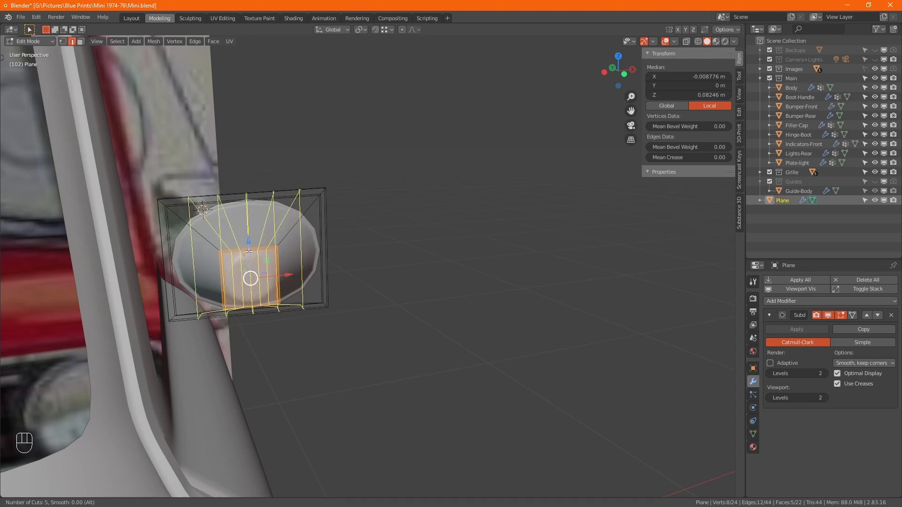
{"action": "left_click", "coordinate": [249, 252]}
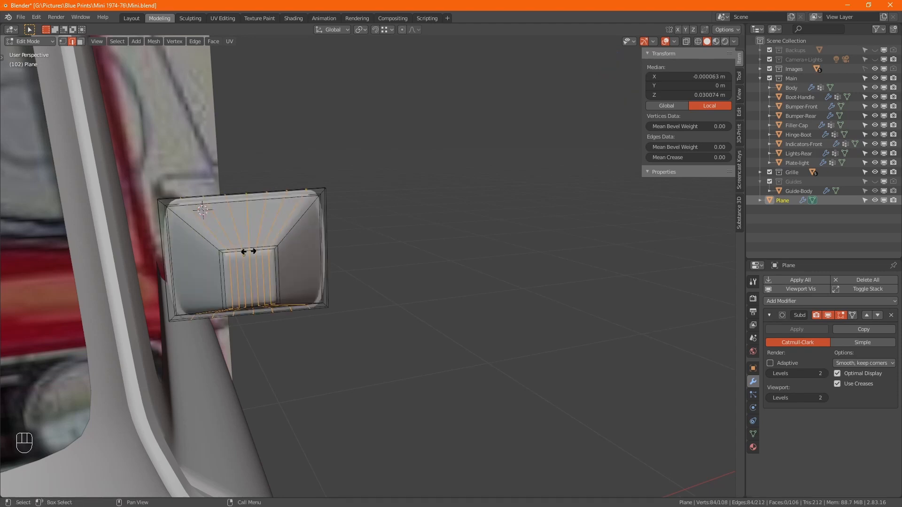
{"action": "right_click", "coordinate": [249, 253]}
- Keep only the two outermost vertical cuts by dissolving the five loops between them
{"action": "key", "text": "alt"}
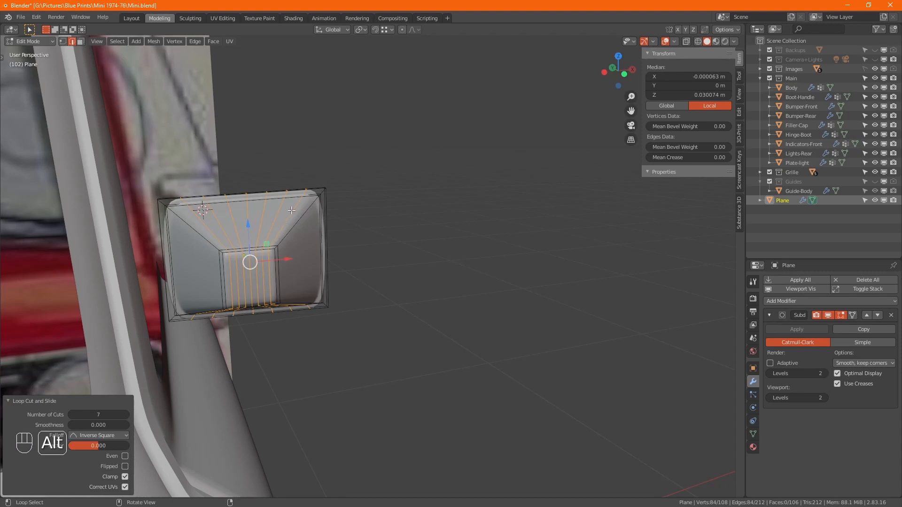
{"action": "left_click", "coordinate": [291, 211], "text": "alt+shift"}
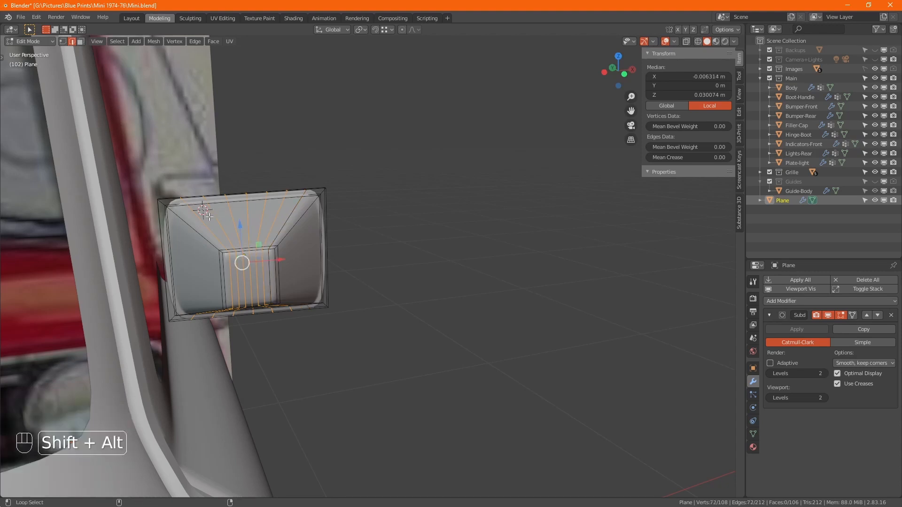
{"action": "left_click", "coordinate": [205, 226], "text": "alt+shift"}
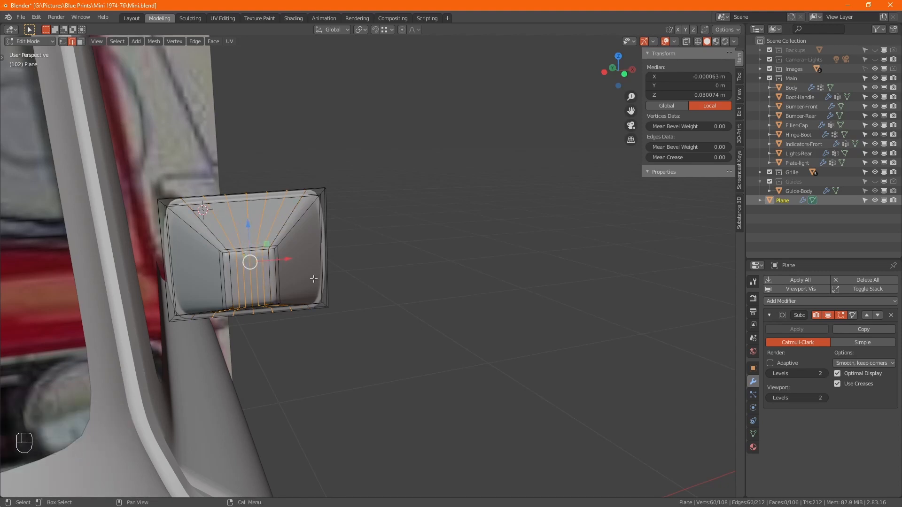
{"action": "key", "text": "ctrl+x"}
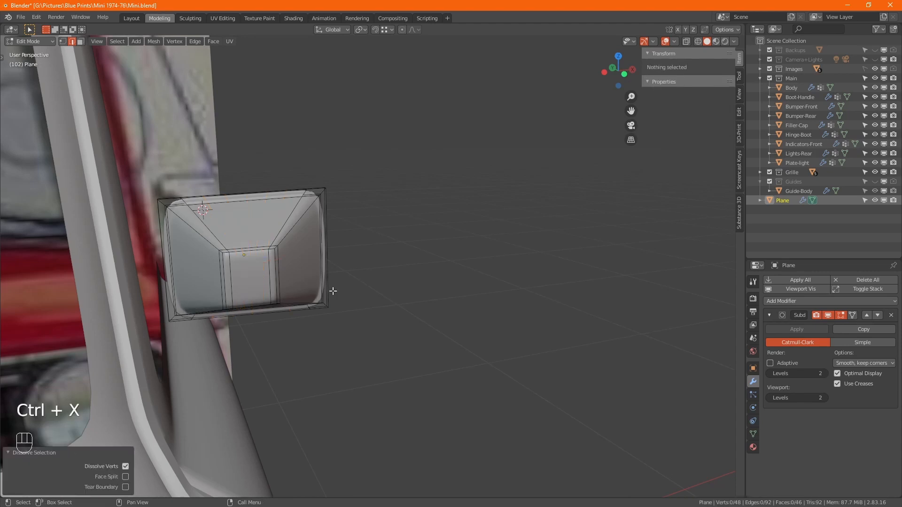
- Add six evenly spaced horizontal loop cuts around the mirror housing without sliding them
{"action": "mouse_move", "coordinate": [332, 292]}
{"action": "left_mouse_down", "text": "alt"}
{"action": "mouse_move", "coordinate": [346, 302]}
{"action": "mouse_move", "coordinate": [344, 288]}
{"action": "left_mouse_up", "text": "alt"}
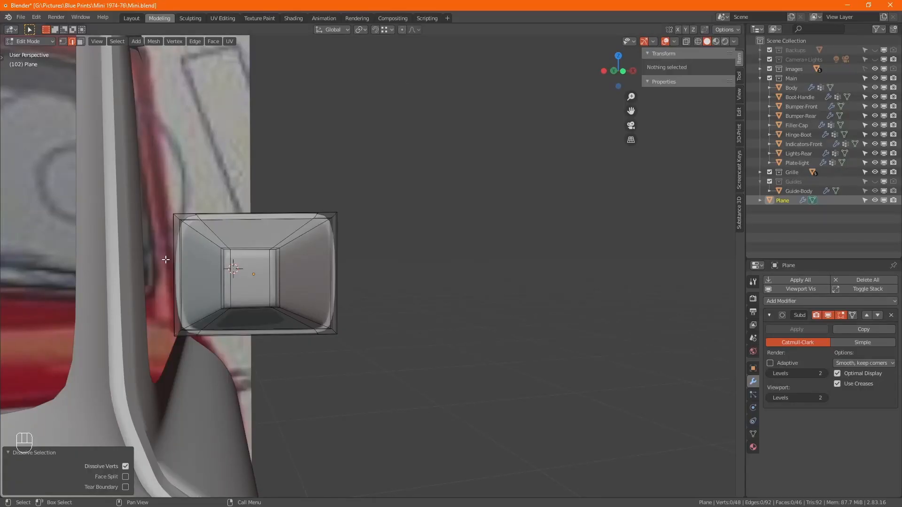
{"action": "middle_click_drag", "start_coordinate": [284, 280], "coordinate": [304, 306], "text": "shift"}
{"action": "key", "text": "ctrl+r"}
{"action": "scroll", "coordinate": [306, 308], "scroll_direction": "up", "scroll_amount": 4}
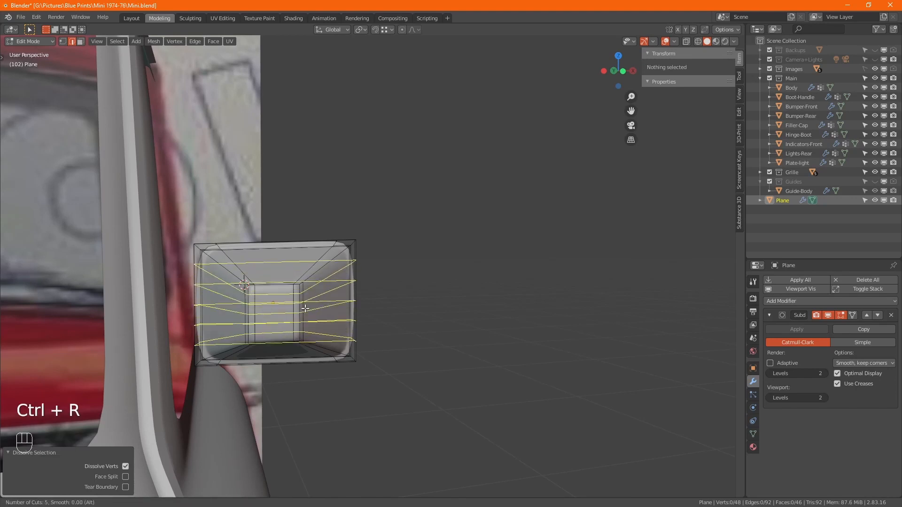
{"action": "scroll", "coordinate": [305, 308], "scroll_direction": "up", "scroll_amount": 1}
{"action": "left_click", "coordinate": [305, 309]}
{"action": "right_click", "coordinate": [306, 309]}
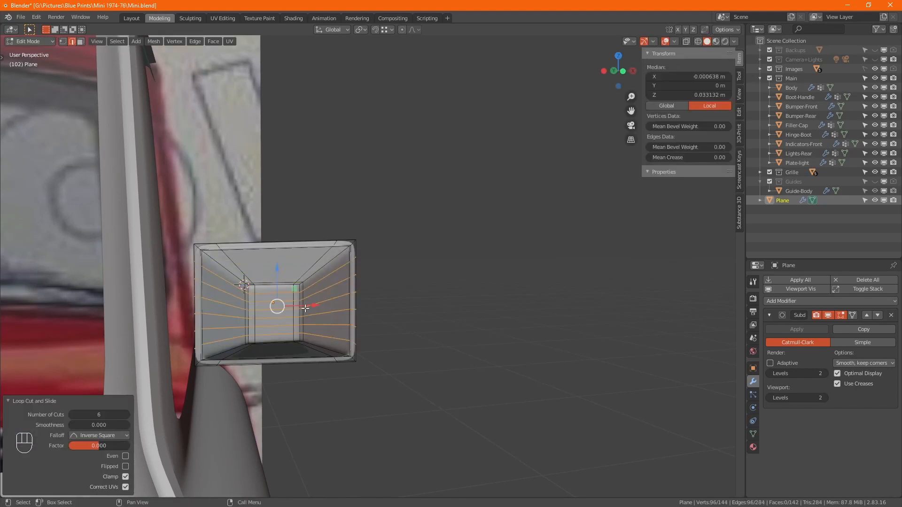
- Dissolve the four inner horizontal loops, leaving only the uppermost and lowermost cuts
{"action": "left_click", "coordinate": [336, 275], "text": "alt+shift"}
{"action": "left_click", "coordinate": [332, 337], "text": "alt+shift"}
{"action": "key", "text": "ctrl+x"}
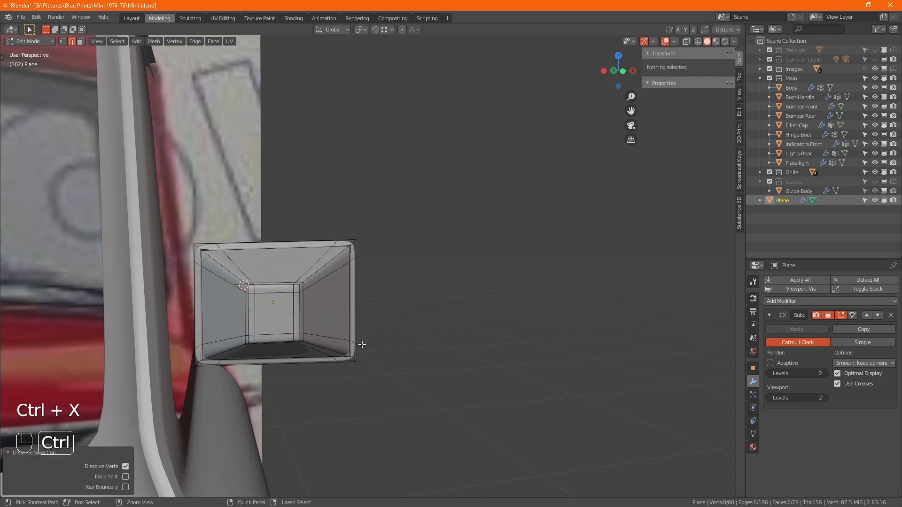
- Examine the door mirror's shape in the orange Mini reference photos
{"action": "middle_click_drag", "start_coordinate": [359, 346], "coordinate": [219, 343]}
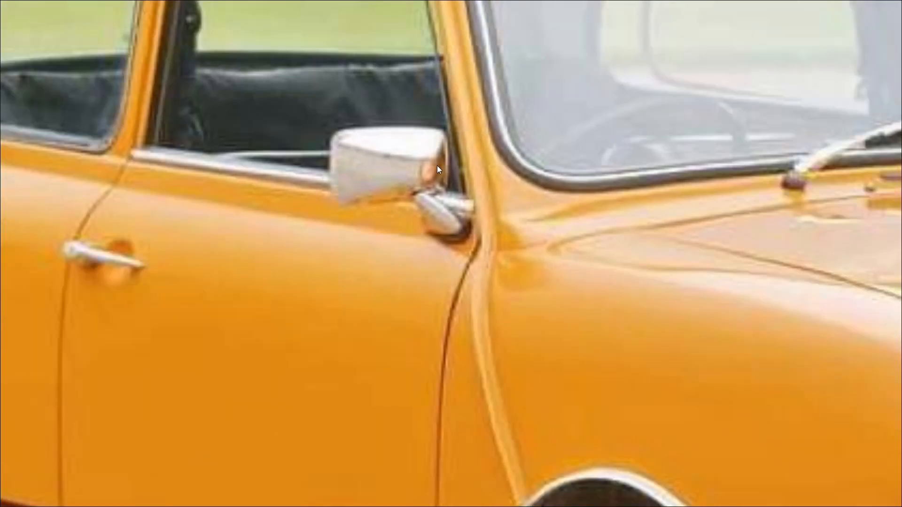
{"action": "scroll", "coordinate": [489, 168], "scroll_direction": "down", "scroll_amount": 4}
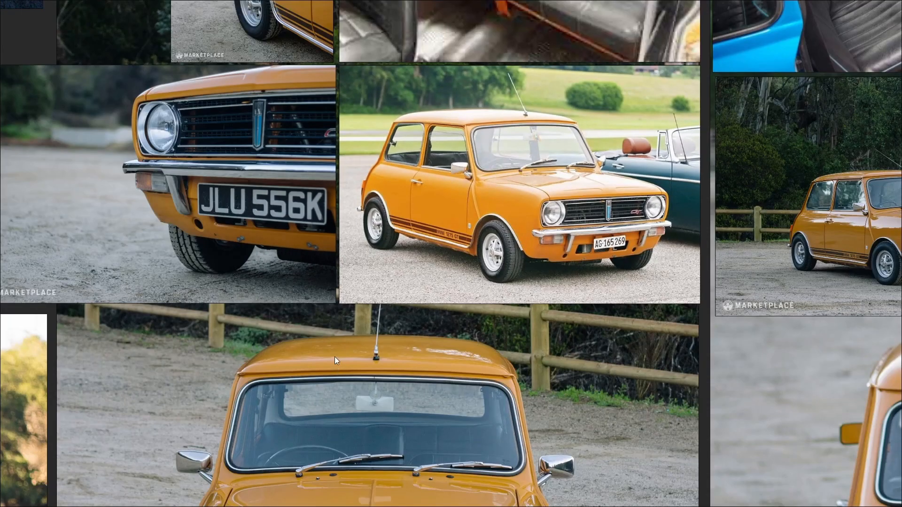
{"action": "middle_click_drag", "start_coordinate": [334, 356], "coordinate": [357, 177]}
{"action": "scroll", "coordinate": [219, 271], "scroll_direction": "up", "scroll_amount": 8}
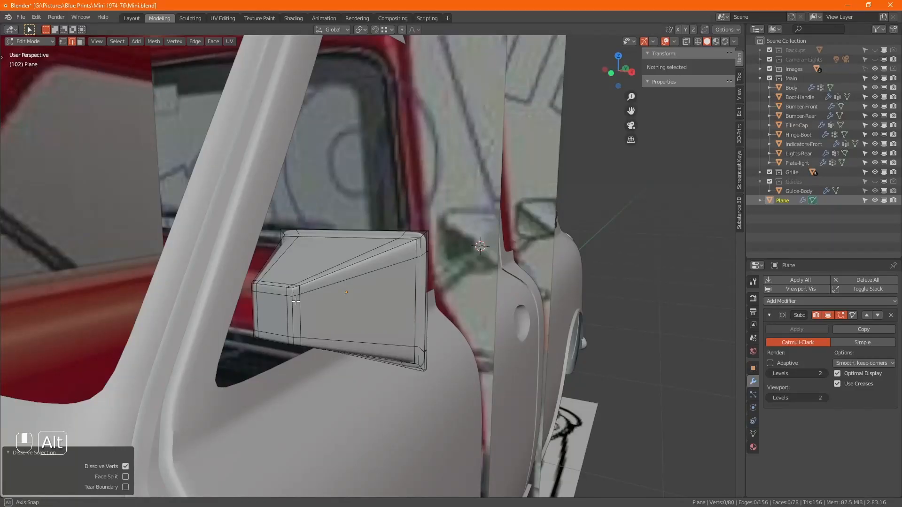
- Try to slide only the side vertices of the loop behind the front face toward the rim, at a factor of about -0.208
{"action": "middle_click_drag", "start_coordinate": [307, 275], "coordinate": [401, 337], "text": "alt"}
{"action": "left_click", "coordinate": [269, 294], "text": "alt"}
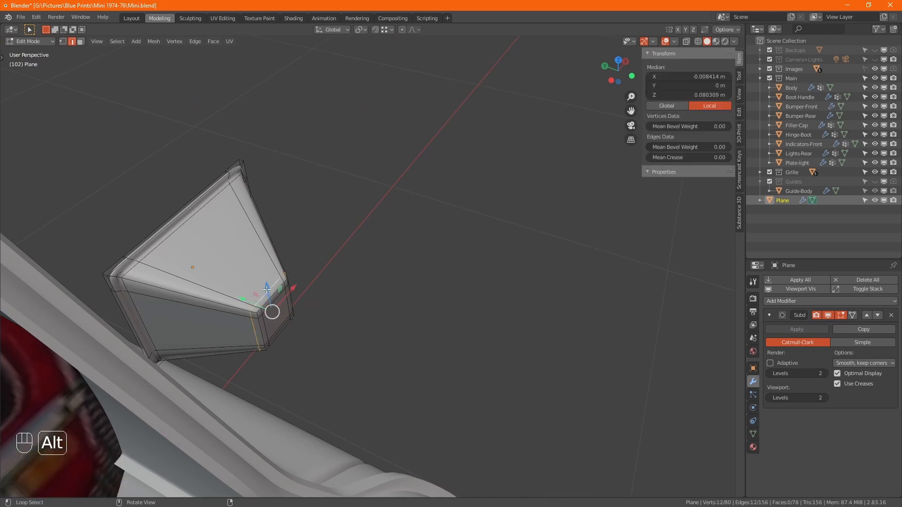
{"action": "key", "text": "1"}
{"action": "key", "text": "KP_7"}
{"action": "key", "text": "alt+z"}
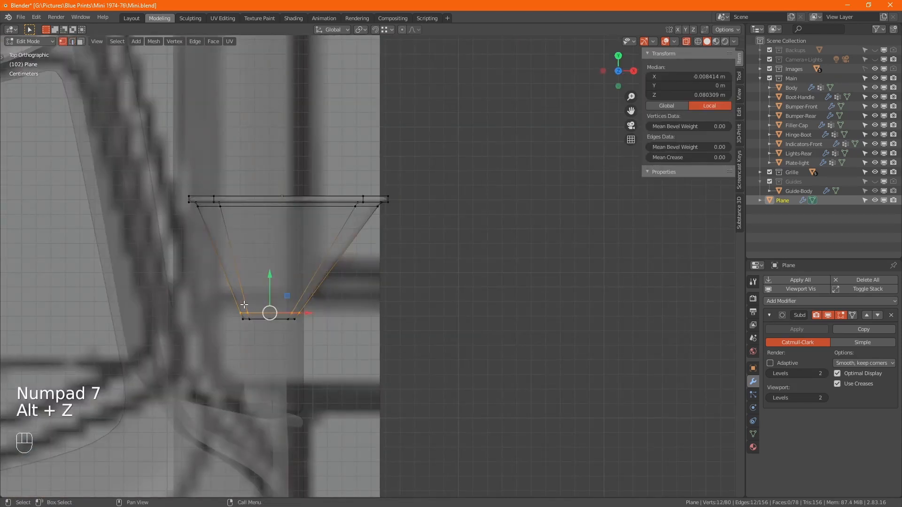
{"action": "left_click_drag", "start_coordinate": [244, 304], "coordinate": [298, 341], "text": "ctrl"}
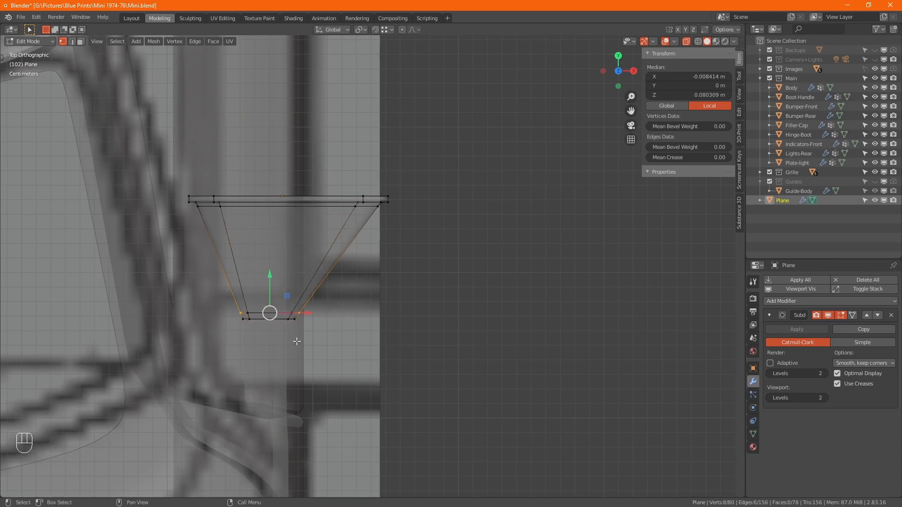
{"action": "middle_click_drag", "start_coordinate": [319, 371], "coordinate": [236, 280], "text": "alt"}
{"action": "key", "text": "alt+z"}
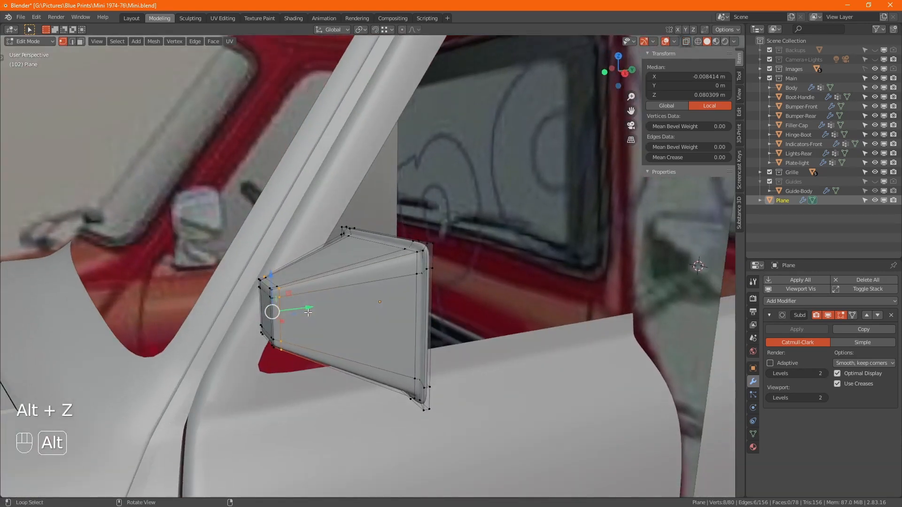
{"action": "key", "text": "g"}
{"action": "key", "text": "g"}
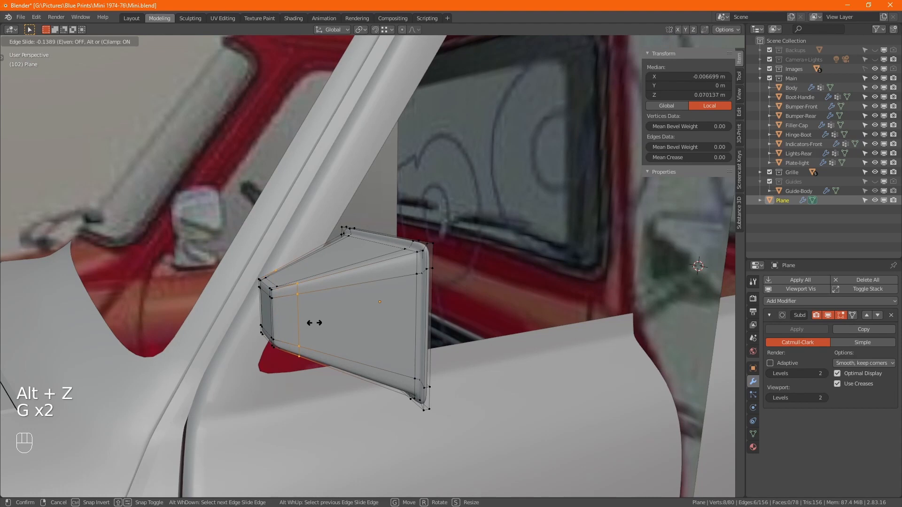
{"action": "left_click", "coordinate": [317, 323]}
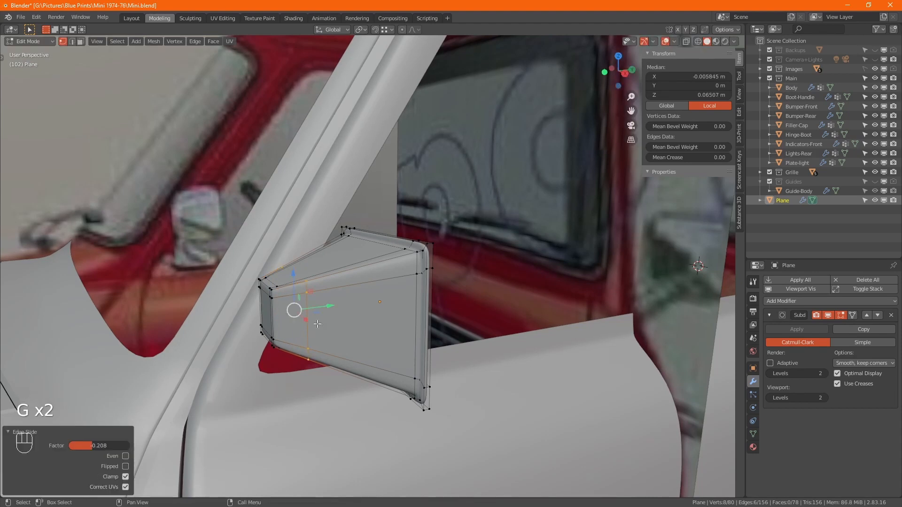
{"action": "middle_click_drag", "start_coordinate": [308, 325], "coordinate": [358, 331], "text": "alt"}
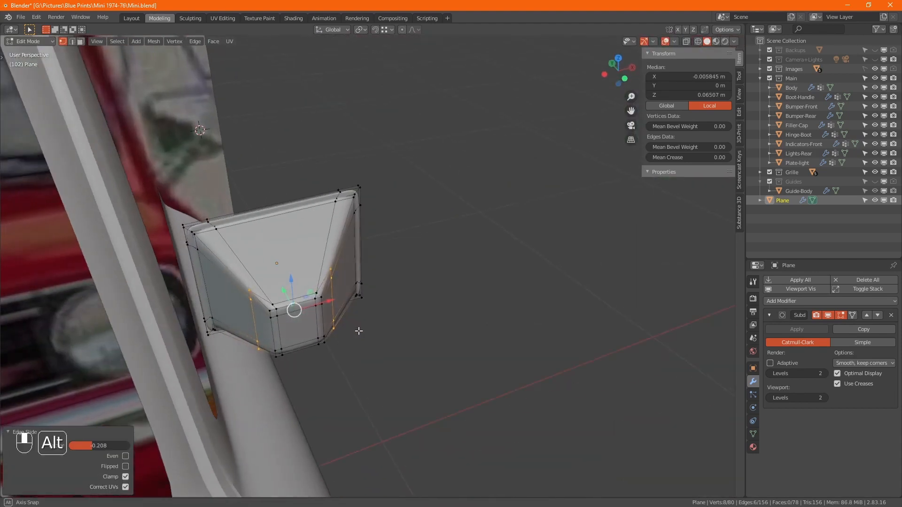
{"action": "key", "text": "ctrl+z"}
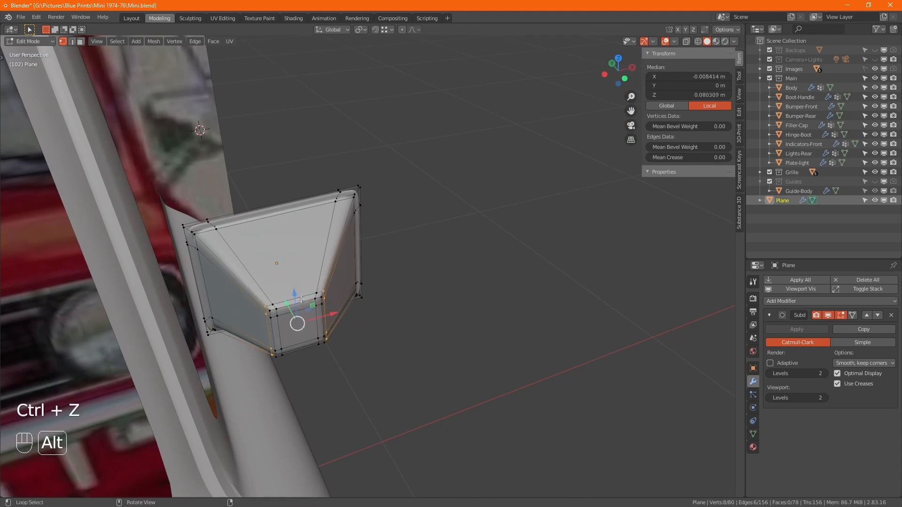
- Slide the whole edge loop behind the front face toward the rim, at a factor of about 0.136
{"action": "left_click", "coordinate": [311, 332], "text": "alt"}
{"action": "key", "text": "g"}
{"action": "key", "text": "g"}
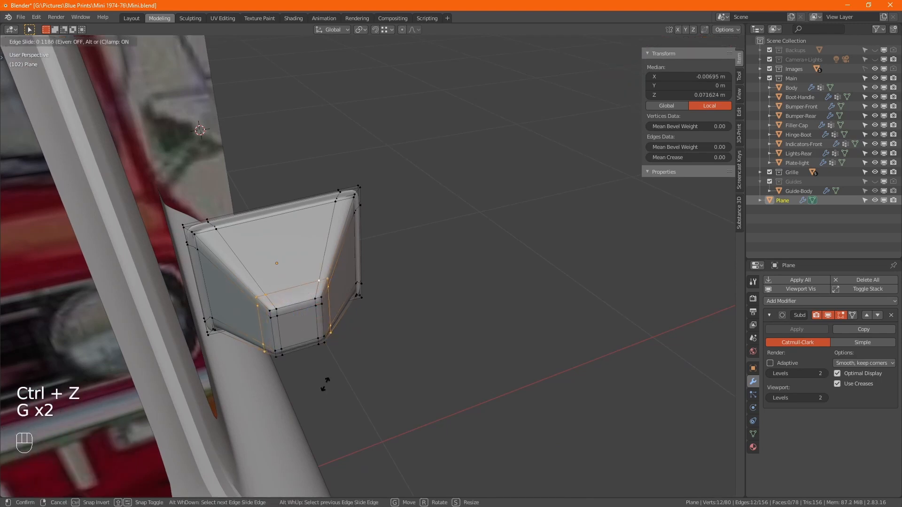
{"action": "left_click", "coordinate": [325, 384]}
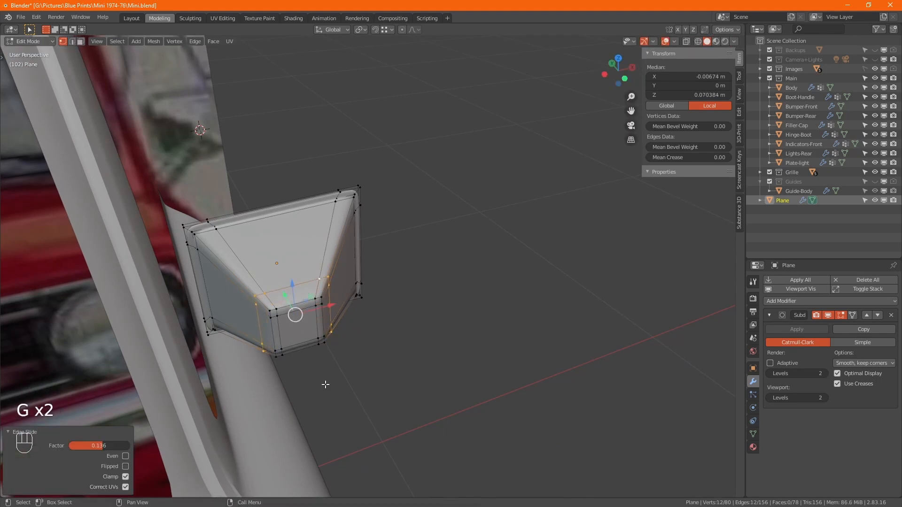
- Select the central faces of the housing's front end and scale them along X to about 0.375
{"action": "left_click", "coordinate": [277, 311]}
{"action": "left_click", "coordinate": [290, 347], "text": "ctrl"}
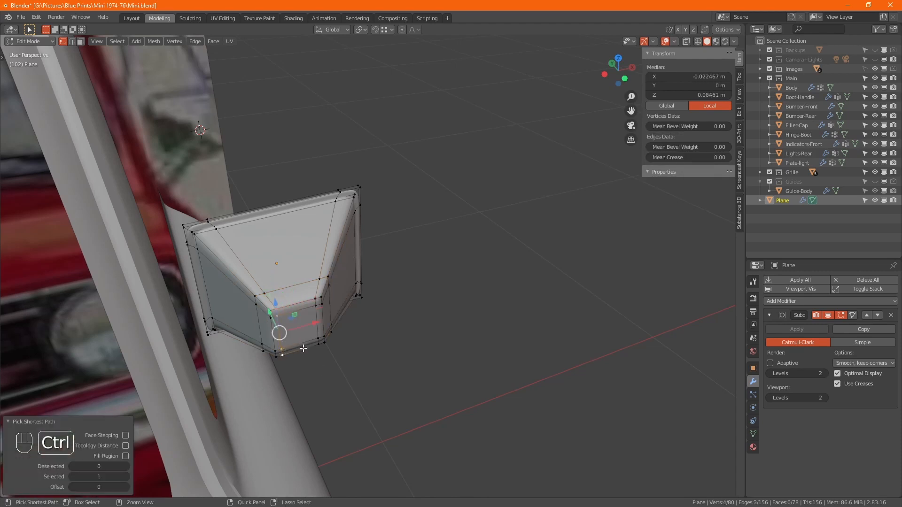
{"action": "left_click", "coordinate": [318, 332], "text": "ctrl"}
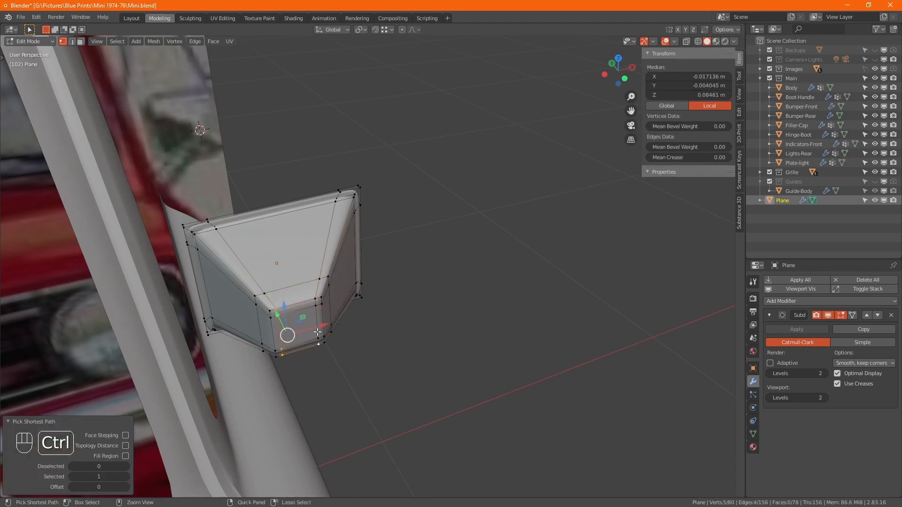
{"action": "left_click", "coordinate": [311, 300], "text": "ctrl"}
{"action": "key", "text": "s"}
{"action": "key", "text": "x"}
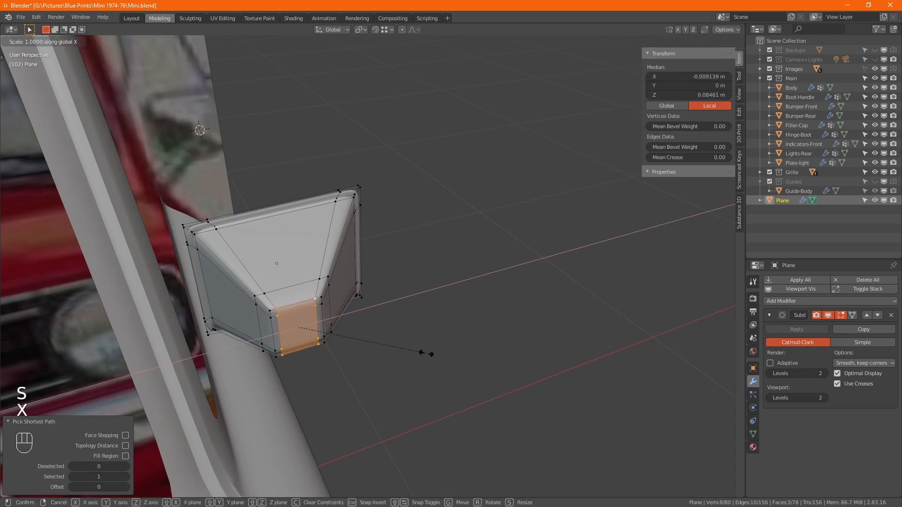
{"action": "left_click", "coordinate": [338, 359]}
{"action": "middle_click_drag", "start_coordinate": [366, 332], "coordinate": [299, 306], "text": "alt"}
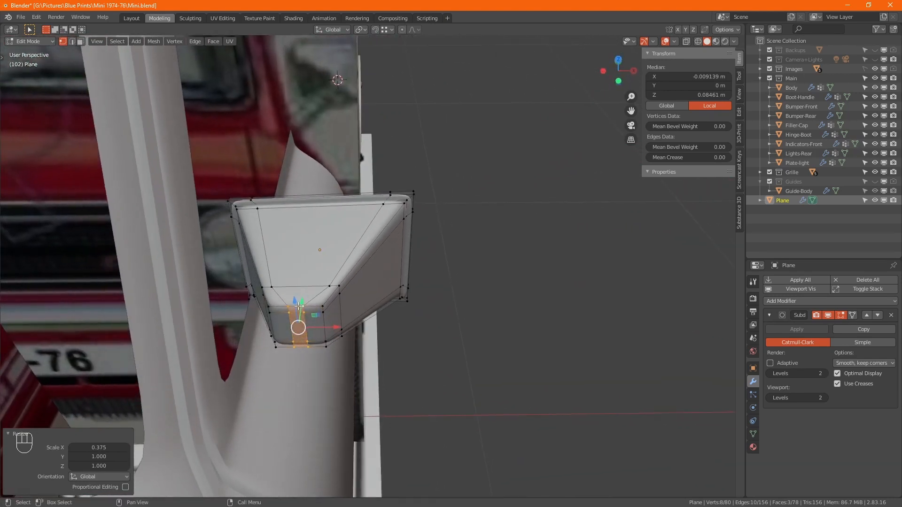
- Scale the outer vertices of the housing's front end along X to about 0.71 and move its central faces about 0.0037 m forward along Y
{"action": "left_click", "coordinate": [266, 306]}
{"action": "left_click", "coordinate": [276, 348], "text": "ctrl"}
{"action": "left_click", "coordinate": [326, 347], "text": "shift"}
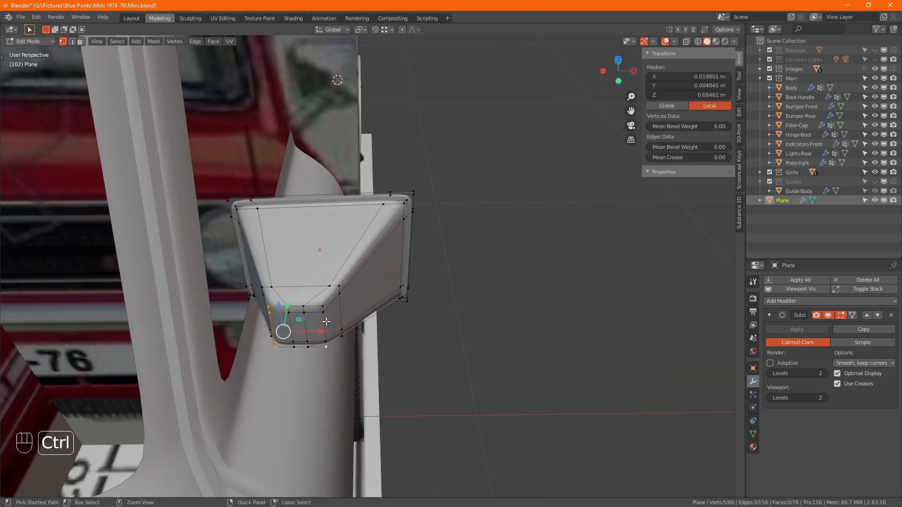
{"action": "left_click", "coordinate": [323, 306], "text": "ctrl"}
{"action": "key", "text": "s"}
{"action": "key", "text": "x"}
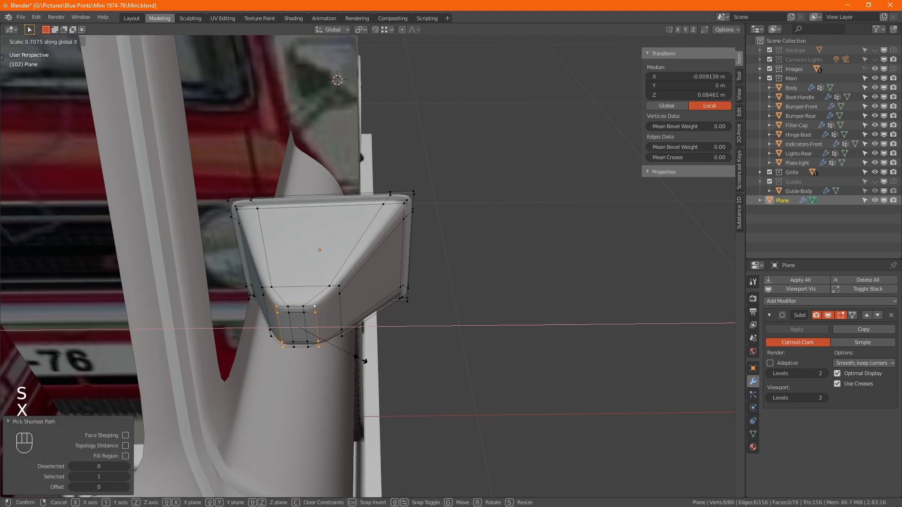
{"action": "left_click", "coordinate": [365, 361]}
{"action": "left_click_drag", "start_coordinate": [283, 291], "coordinate": [306, 355]}
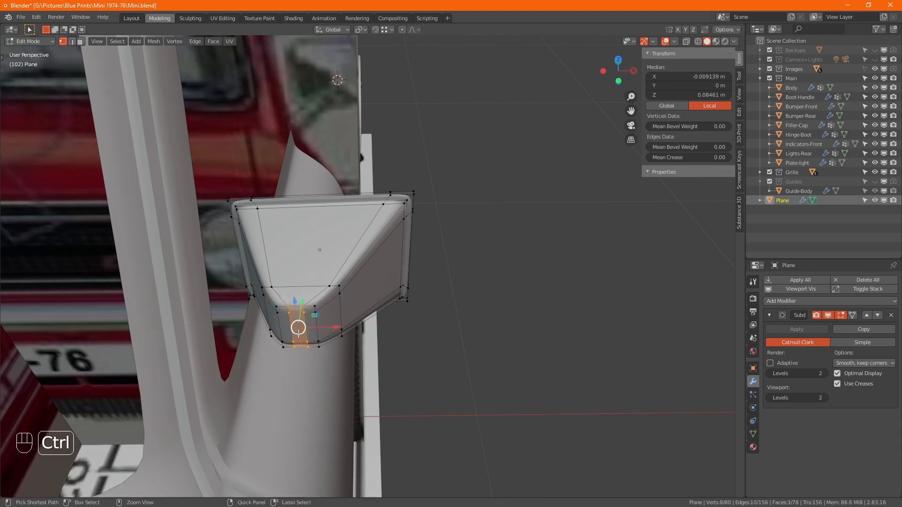
{"action": "left_click_drag", "start_coordinate": [298, 330], "coordinate": [298, 335]}
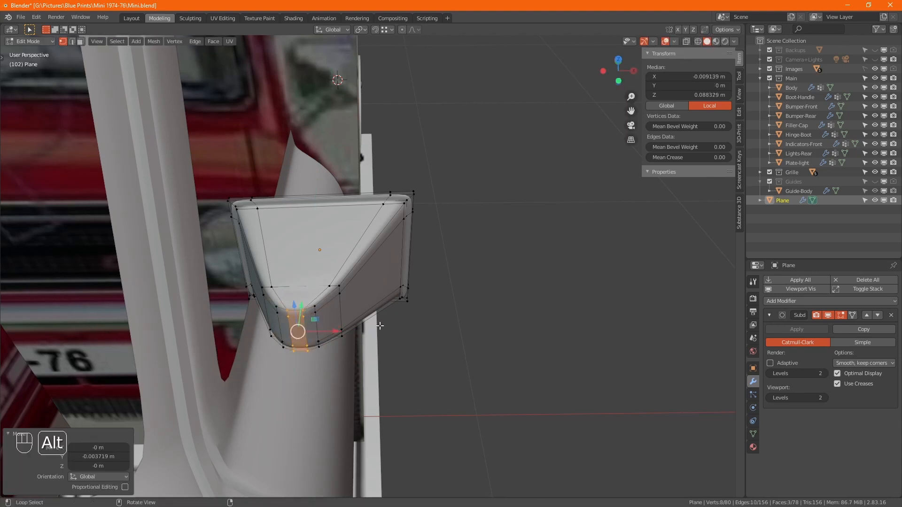
- Slide the edge loop behind the front end fully forward at factor 1.000, and back toward the rim at about 0.208
{"action": "left_click_drag", "start_coordinate": [380, 325], "coordinate": [431, 301], "text": "alt"}
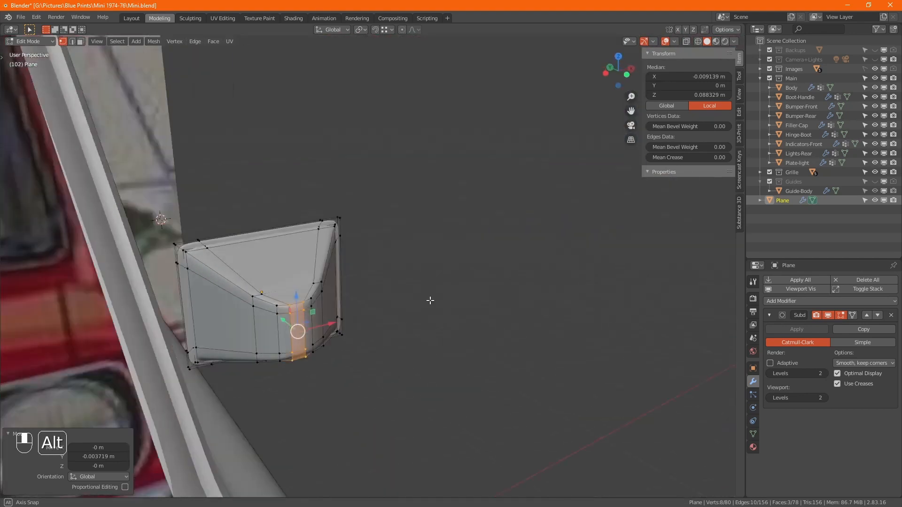
{"action": "middle_click_drag", "start_coordinate": [430, 300], "coordinate": [691, 298], "text": "alt"}
{"action": "scroll", "coordinate": [318, 301], "scroll_direction": "up", "scroll_amount": 4}
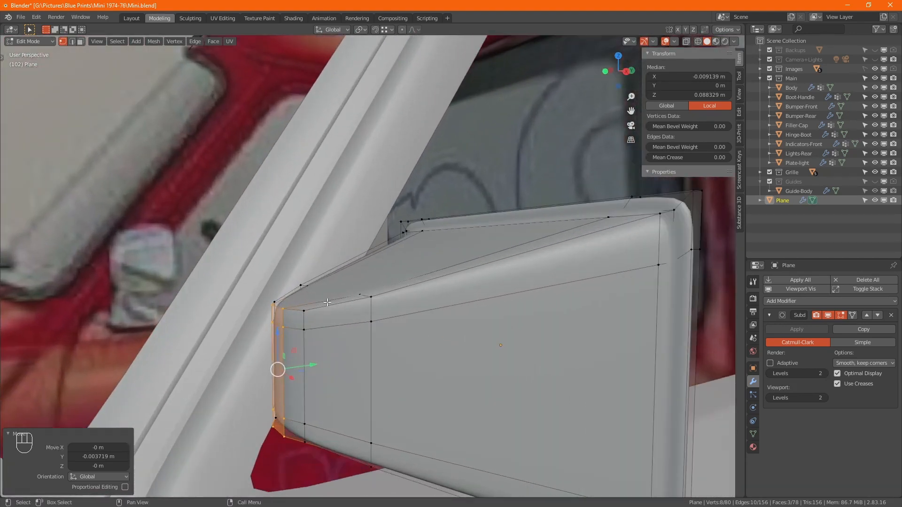
{"action": "left_click", "coordinate": [301, 285]}
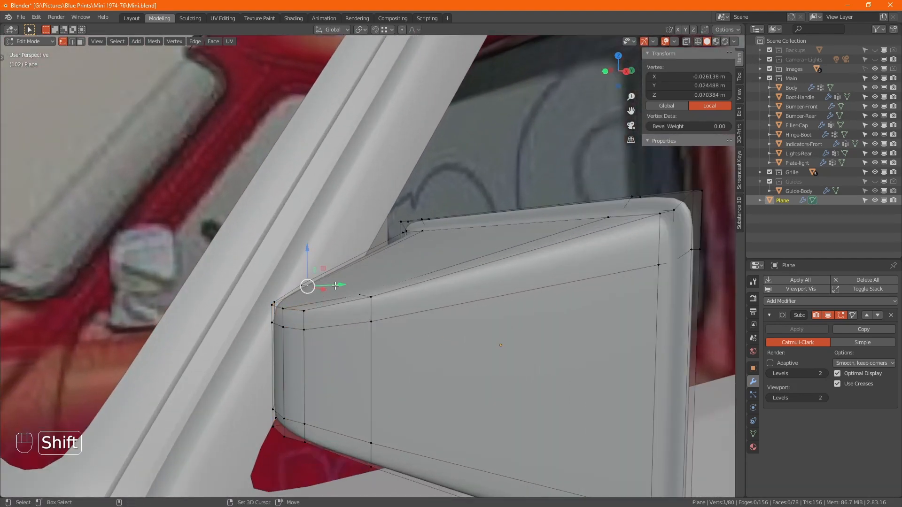
{"action": "left_click", "coordinate": [359, 295], "text": "shift"}
{"action": "middle_click_drag", "start_coordinate": [364, 336], "coordinate": [348, 348], "text": "alt"}
{"action": "left_click", "coordinate": [349, 348], "text": "alt"}
{"action": "key", "text": "g"}
{"action": "key", "text": "g"}
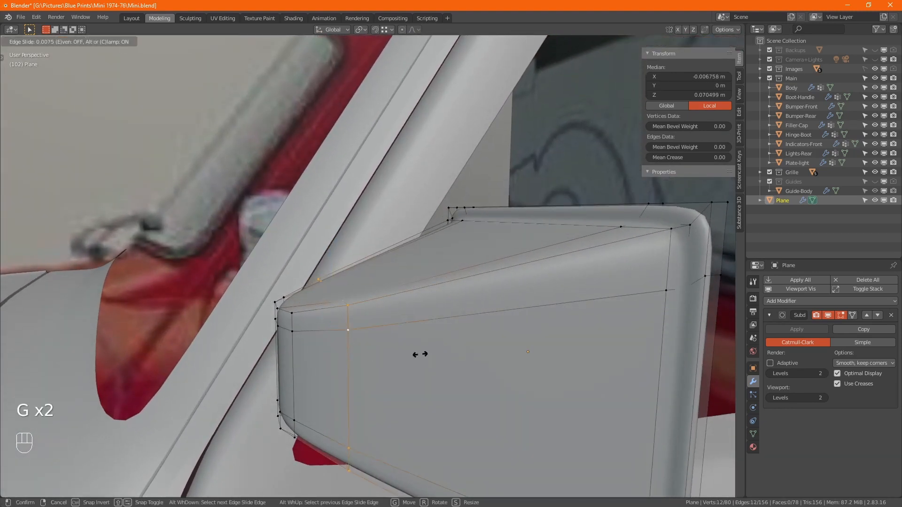
{"action": "left_click", "coordinate": [212, 408]}
{"action": "key", "text": "g"}
{"action": "key", "text": "g"}
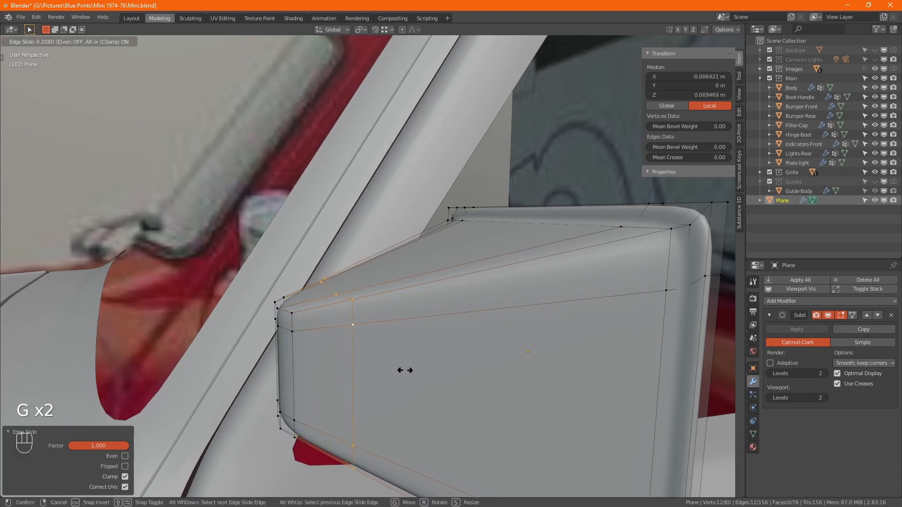
{"action": "left_click", "coordinate": [405, 371]}
- Review the smoothed housing in Object Mode and compare it with the front and rear mirror views in the reference photos
{"action": "key", "text": "Tab"}
{"action": "scroll", "coordinate": [405, 370], "scroll_direction": "down", "scroll_amount": 5}
{"action": "middle_click_drag", "start_coordinate": [405, 370], "coordinate": [334, 354], "text": "alt"}
{"action": "key", "text": "Tab"}
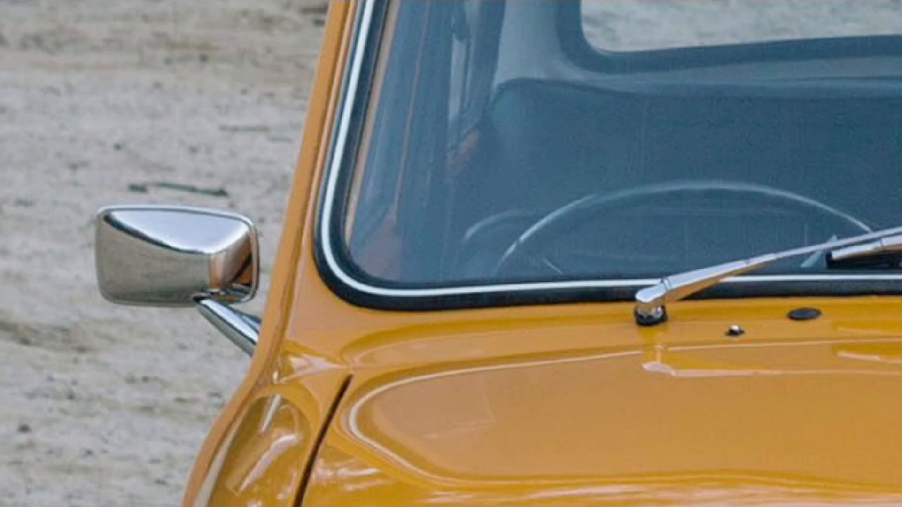
{"action": "scroll", "coordinate": [162, 276], "scroll_direction": "down", "scroll_amount": 9}
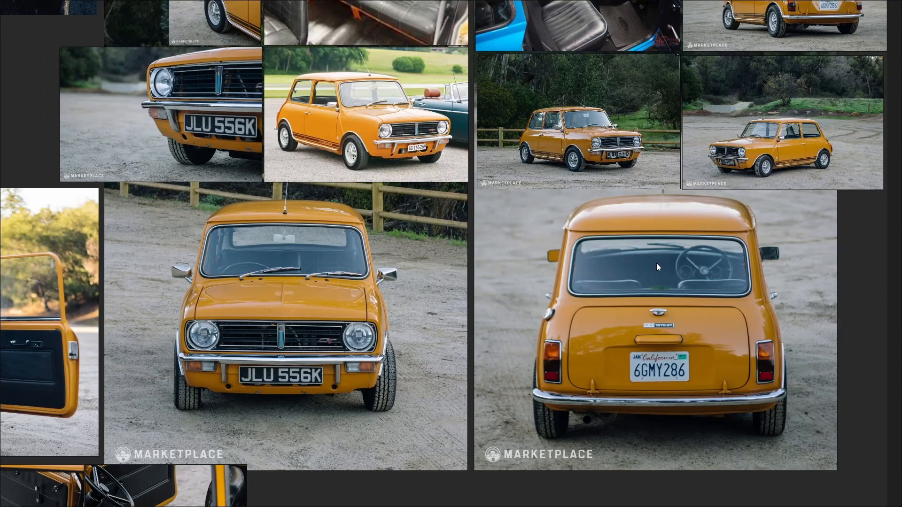
{"action": "scroll", "coordinate": [567, 258], "scroll_direction": "up", "scroll_amount": 3}
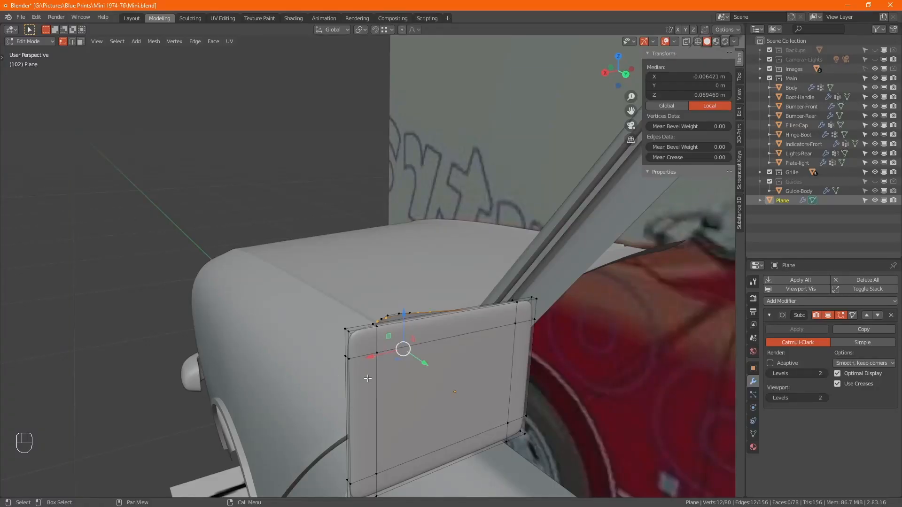
- Select the housing's rear mirror face, grow the selection to the surrounding faces, and inset them about 0.0052 m
{"action": "middle_click_drag", "start_coordinate": [451, 376], "coordinate": [352, 383], "text": "alt"}
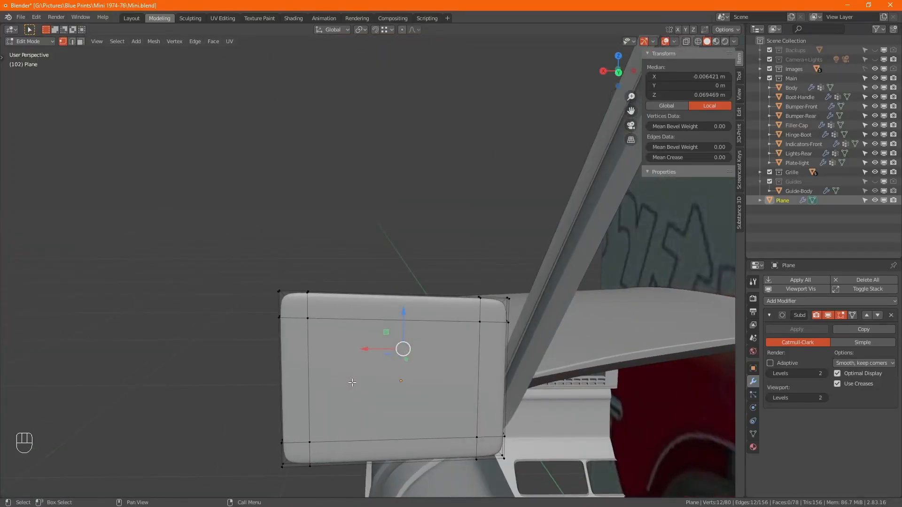
{"action": "key", "text": "3"}
{"action": "left_click", "coordinate": [382, 384]}
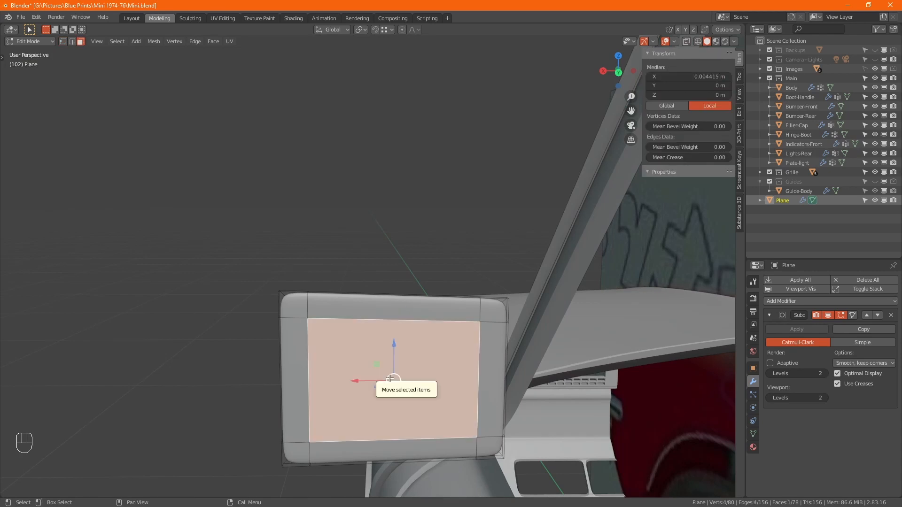
{"action": "key", "text": "ctrl+KP_Add"}
{"action": "middle_click_drag", "start_coordinate": [390, 378], "coordinate": [479, 436], "text": "alt"}
{"action": "key", "text": "i"}
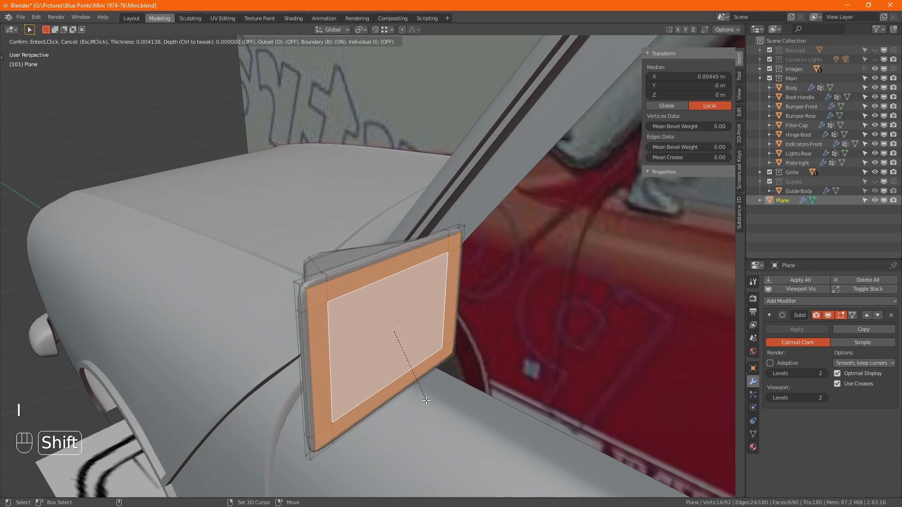
{"action": "left_click", "coordinate": [418, 387]}
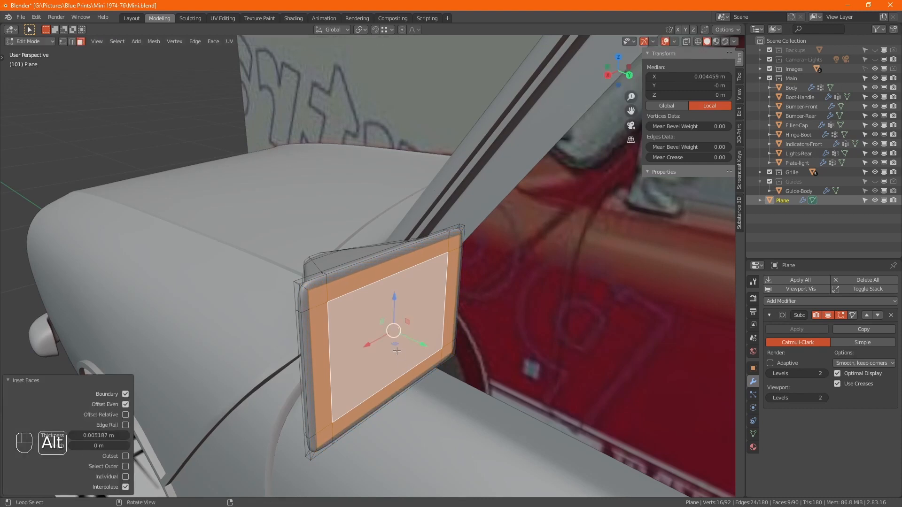
- Examine the housing side-on and study both door mirrors in the three-quarter reference photos of the orange Mini
{"action": "middle_click_drag", "start_coordinate": [418, 387], "coordinate": [430, 339], "text": "alt"}
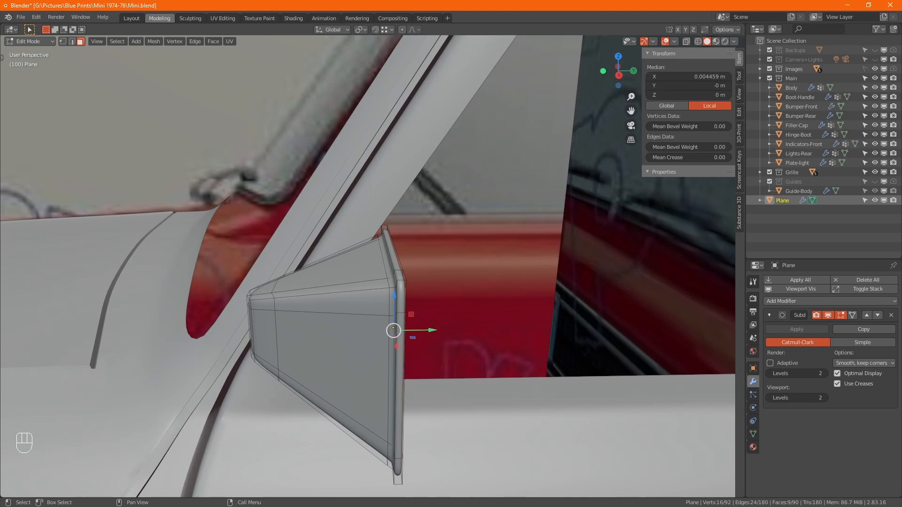
{"action": "key", "text": "alt+Tab"}
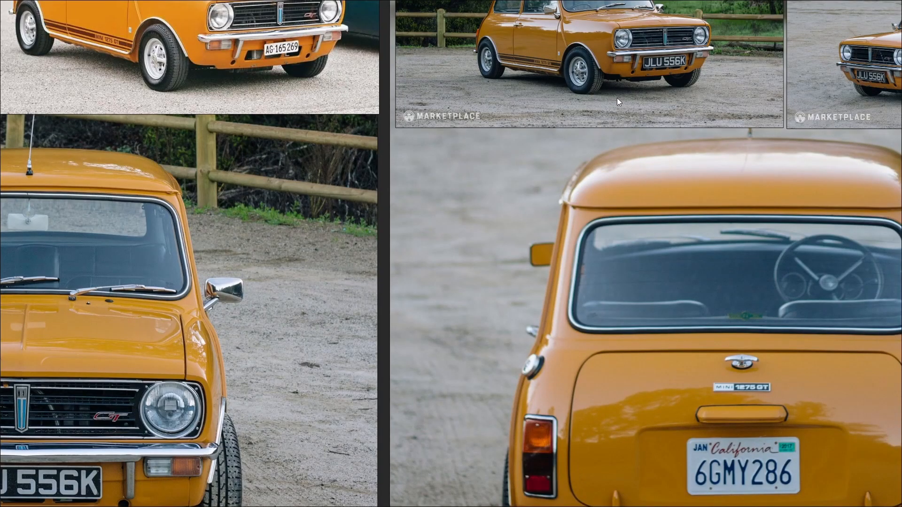
{"action": "middle_click_drag", "start_coordinate": [568, 46], "coordinate": [720, 293]}
{"action": "scroll", "coordinate": [721, 293], "scroll_direction": "up", "scroll_amount": 2}
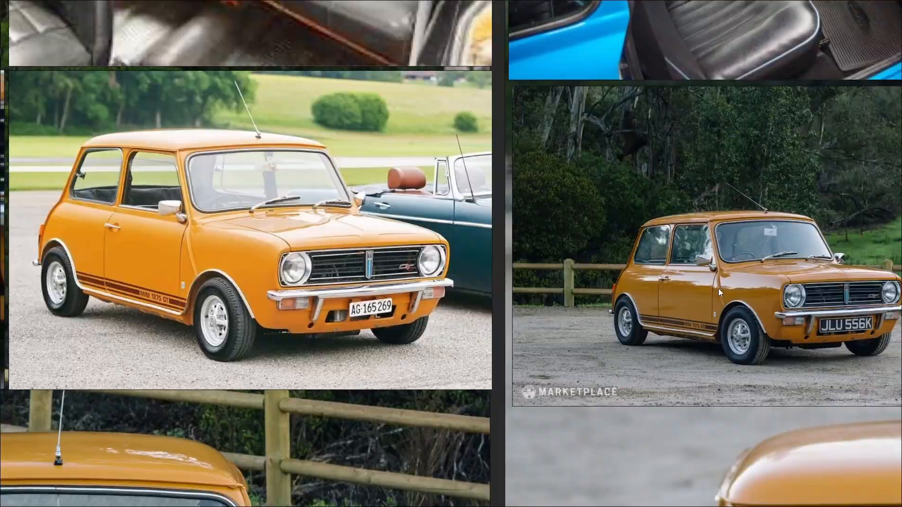
{"action": "middle_click_drag", "start_coordinate": [187, 224], "coordinate": [331, 307]}
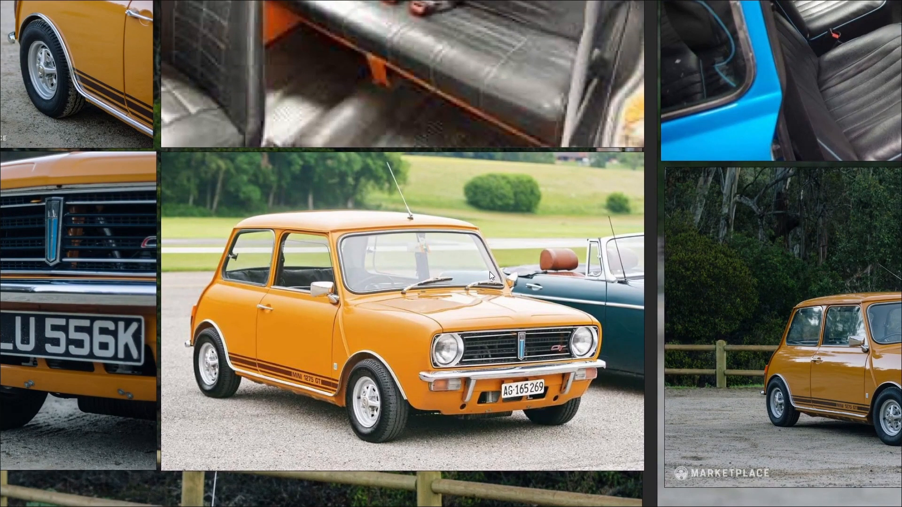
{"action": "scroll", "coordinate": [535, 281], "scroll_direction": "up", "scroll_amount": 10}
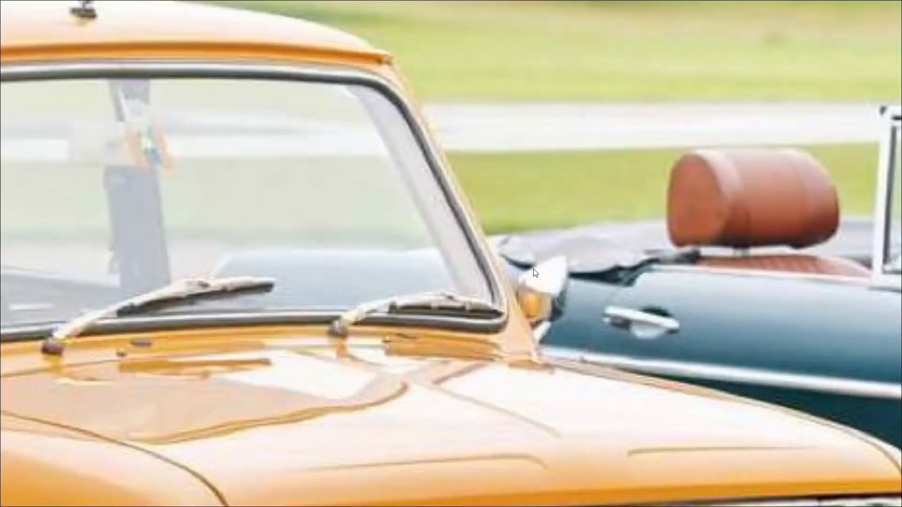
{"action": "scroll", "coordinate": [384, 323], "scroll_direction": "down", "scroll_amount": 6}
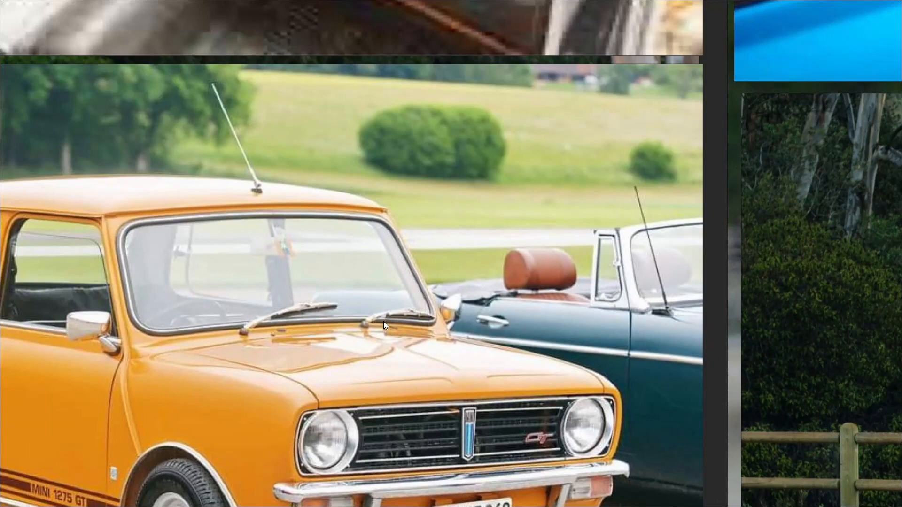
{"action": "scroll", "coordinate": [384, 321], "scroll_direction": "down", "scroll_amount": 6}
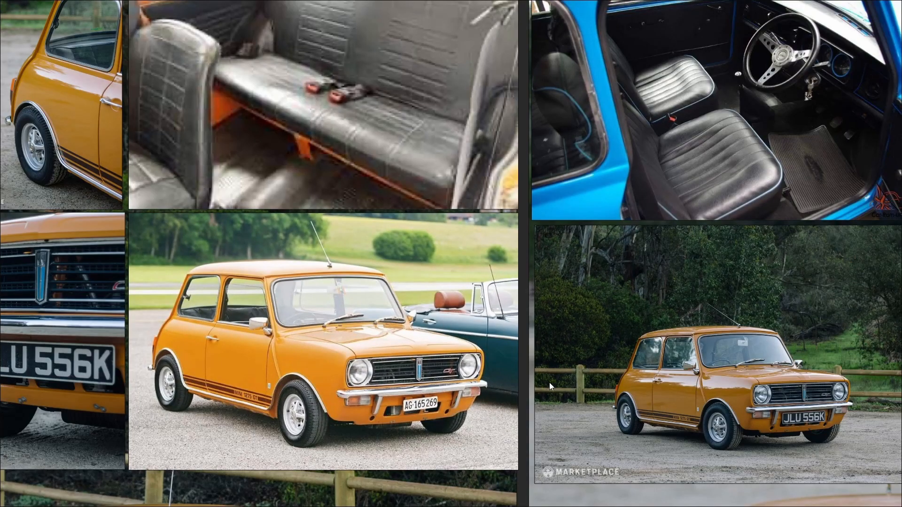
{"action": "middle_click_drag", "start_coordinate": [540, 369], "coordinate": [307, 138]}
{"action": "middle_click_drag", "start_coordinate": [223, 396], "coordinate": [226, 356]}
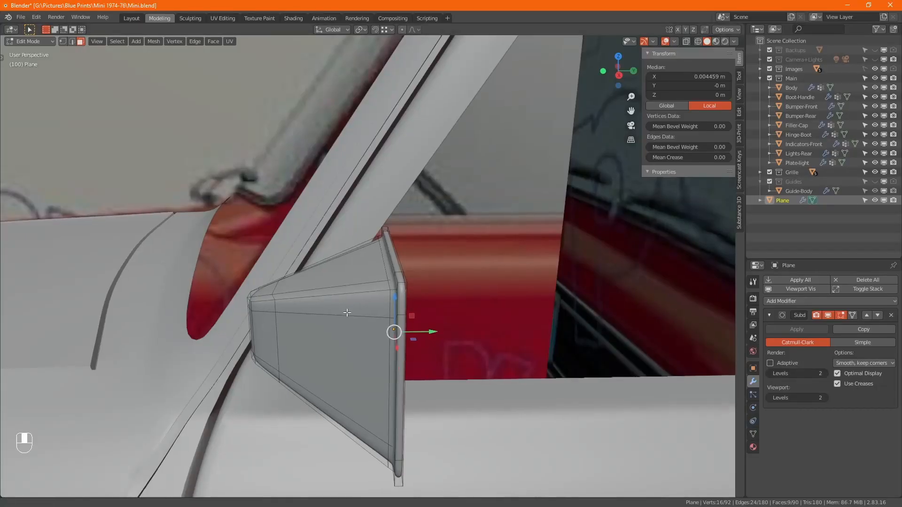
- Extrude the inset mirror faces -0.00225 m along Y into the housing, using X-ray view to judge the depth
{"action": "middle_click_drag", "start_coordinate": [399, 315], "coordinate": [524, 359]}
{"action": "key", "text": "alt+z"}
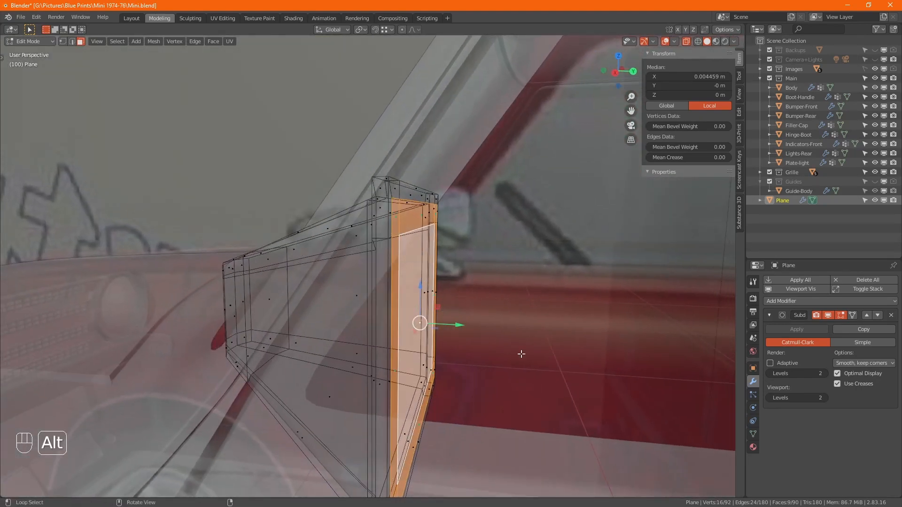
{"action": "key", "text": "e"}
{"action": "key", "text": "y"}
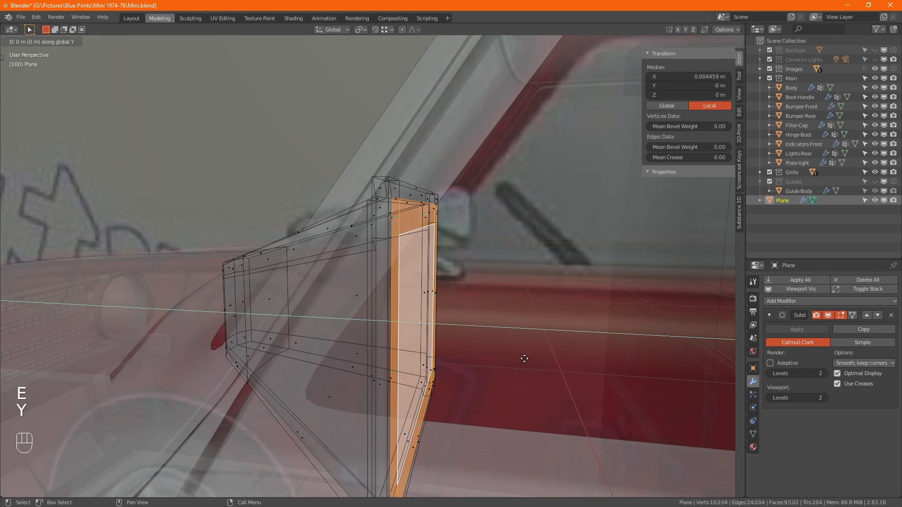
{"action": "left_click", "coordinate": [467, 354]}
{"action": "middle_click_drag", "start_coordinate": [466, 300], "coordinate": [483, 332]}
{"action": "key", "text": "alt+z"}
- Inset the recessed mirror faces again by about 0.0013 m to support the inner edge
{"action": "scroll", "coordinate": [440, 334], "scroll_direction": "up", "scroll_amount": 3}
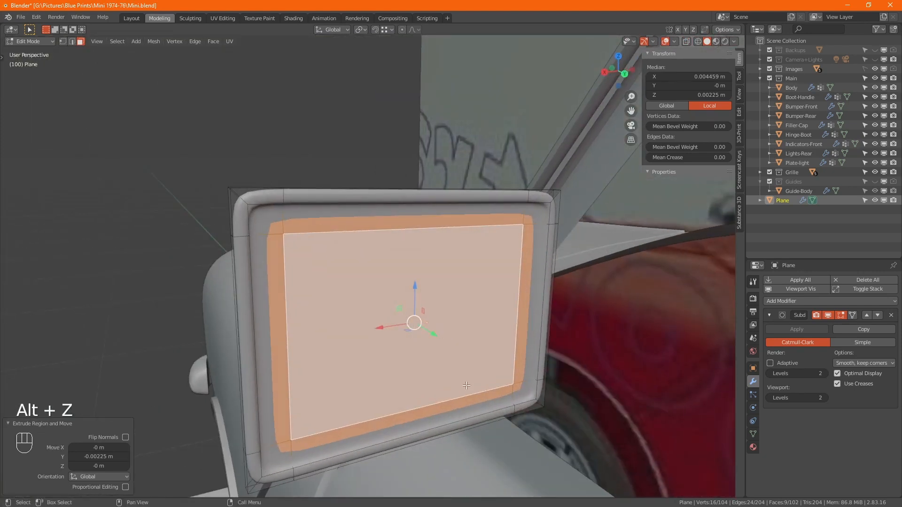
{"action": "key", "text": "i"}
{"action": "key", "text": "shift"}
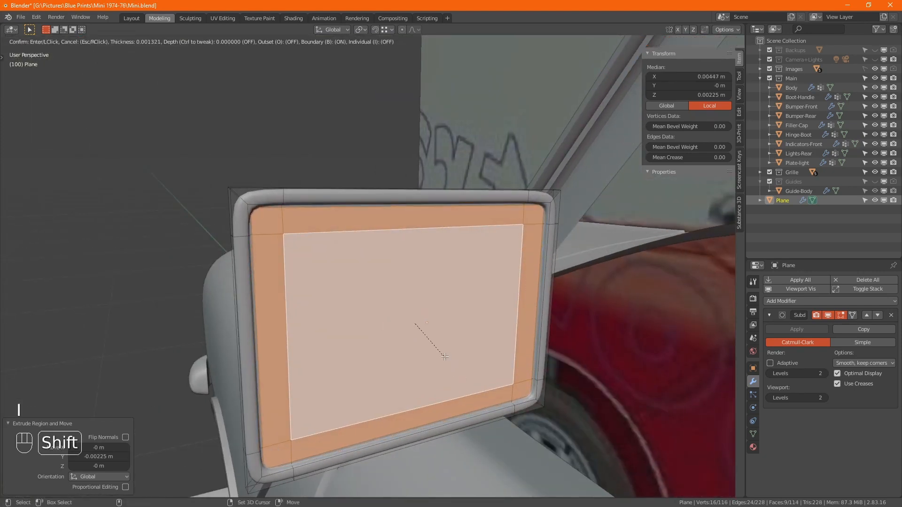
{"action": "left_click", "coordinate": [445, 357], "text": "shift"}
- Add two edge loops around the housing between the front-end loop and the rim, at slide factors -0.556 and -0.312
{"action": "key", "text": "Tab"}
{"action": "scroll", "coordinate": [443, 353], "scroll_direction": "down", "scroll_amount": 4}
{"action": "middle_click_drag", "start_coordinate": [442, 353], "coordinate": [613, 342], "text": "alt"}
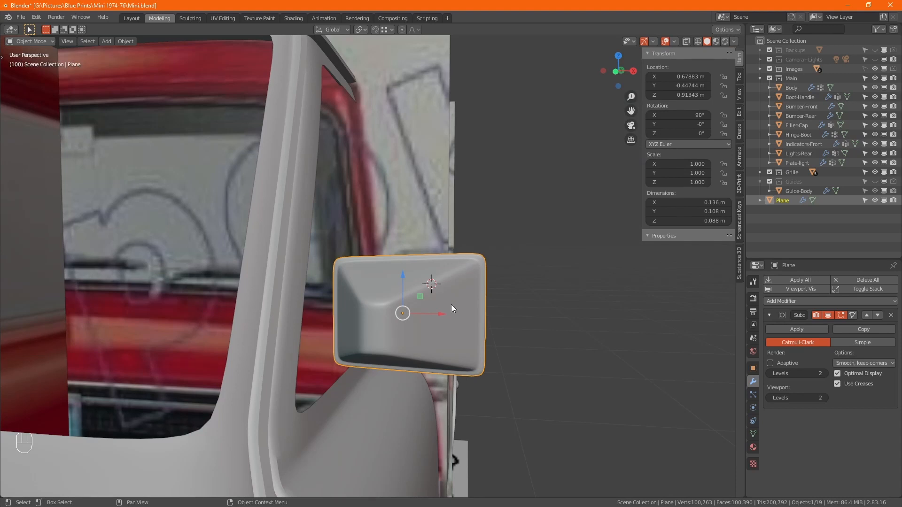
{"action": "middle_click_drag", "start_coordinate": [424, 370], "coordinate": [370, 359], "text": "alt"}
{"action": "key", "text": "Tab"}
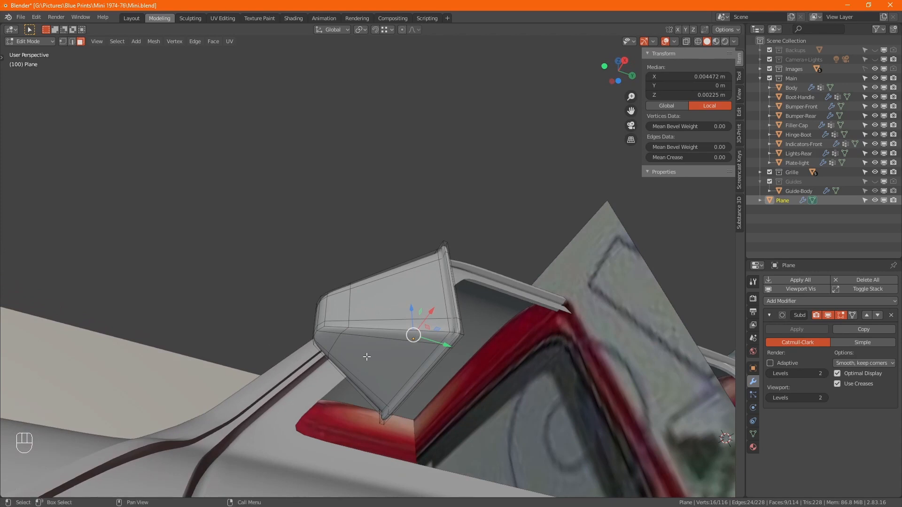
{"action": "key", "text": "ctrl+r"}
{"action": "left_click", "coordinate": [367, 357]}
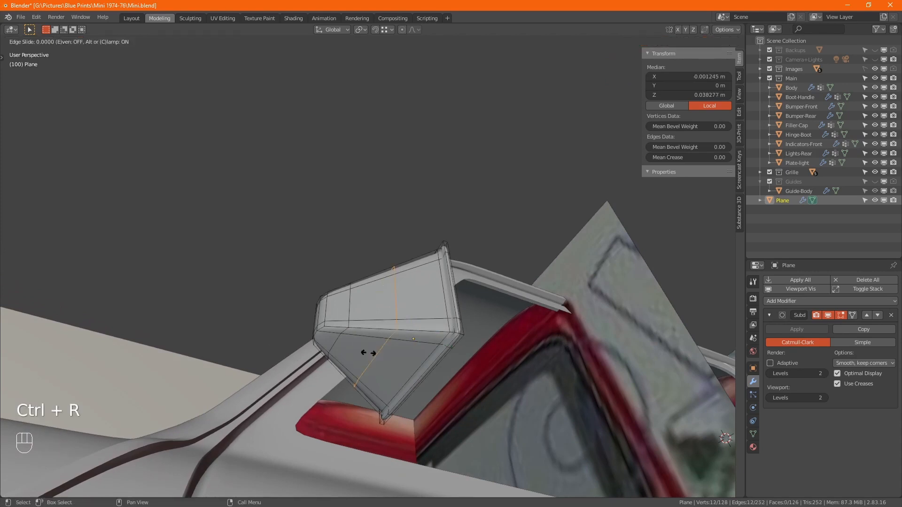
{"action": "left_click", "coordinate": [338, 349]}
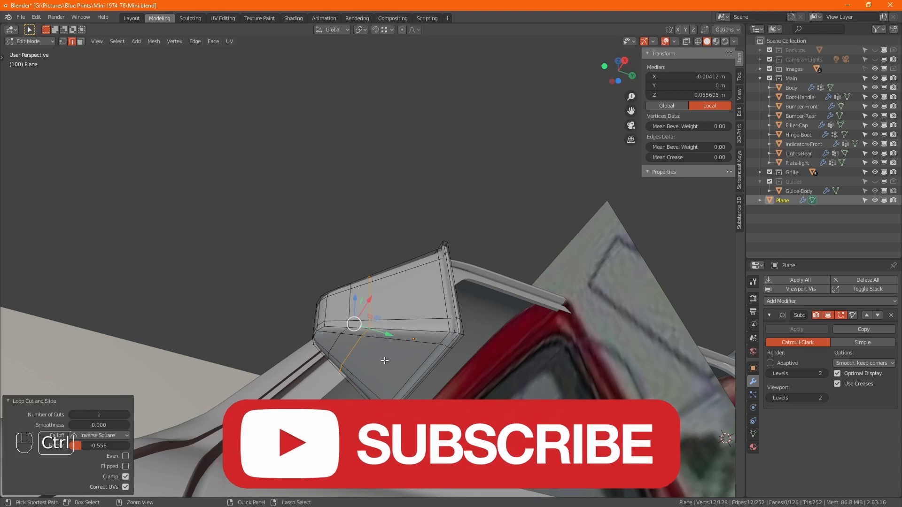
{"action": "key", "text": "ctrl+r"}
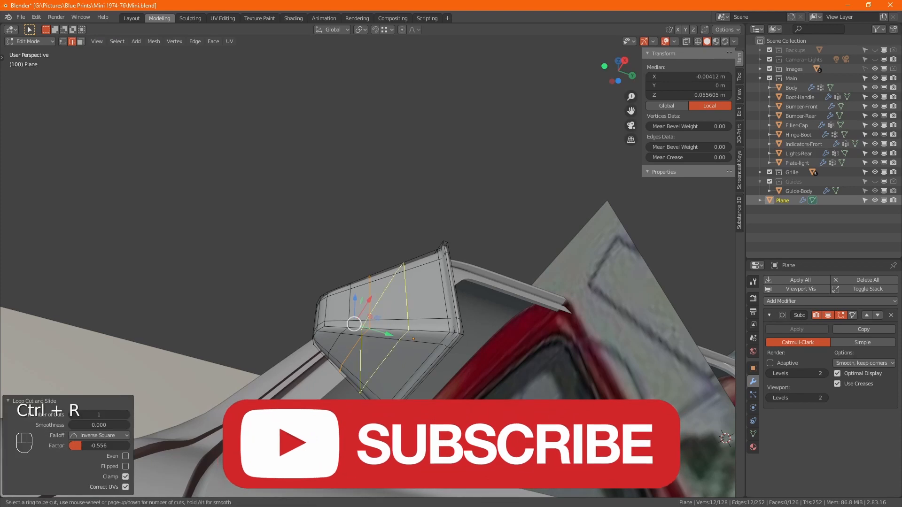
{"action": "left_click", "coordinate": [391, 351]}
{"action": "left_click", "coordinate": [376, 347]}
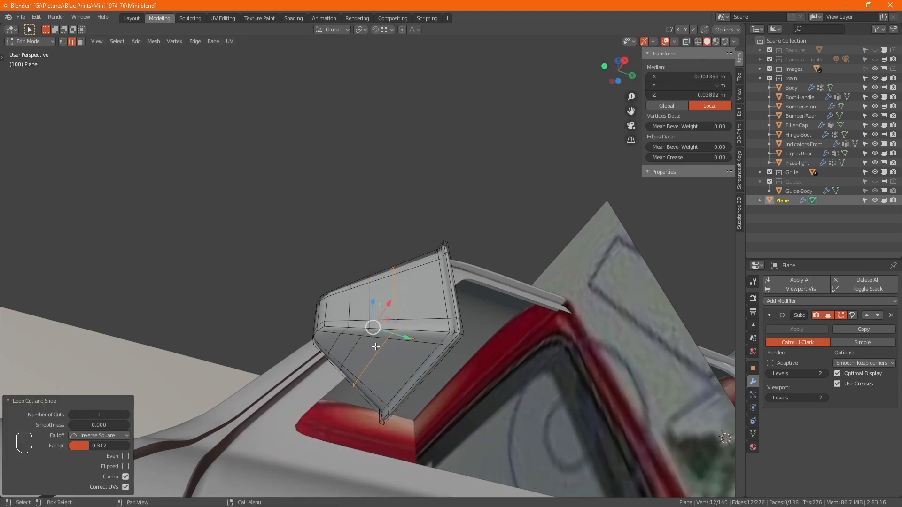
- Inset the two adjacent underside faces near the mirror housing's narrow end by about 0.0044 m
{"action": "middle_click_drag", "start_coordinate": [376, 346], "coordinate": [421, 351], "text": "alt"}
{"action": "key", "text": "3"}
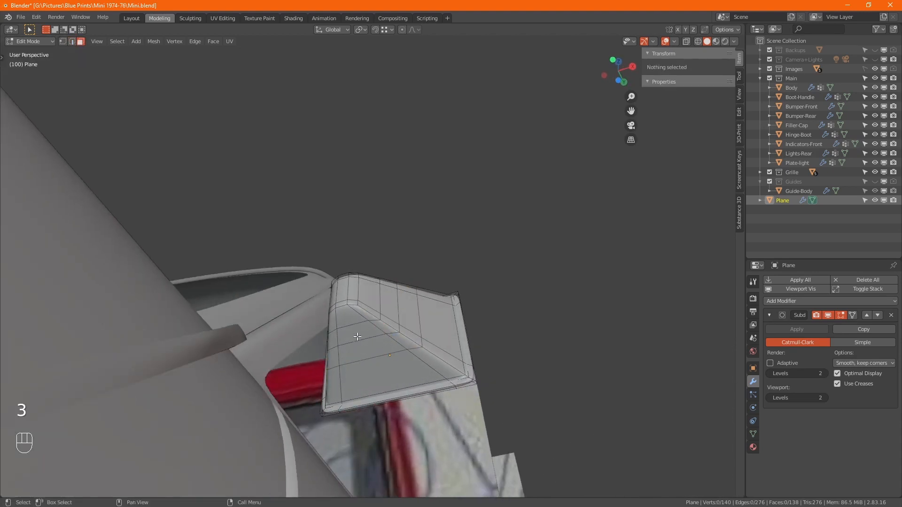
{"action": "left_click", "coordinate": [358, 337]}
{"action": "left_click", "coordinate": [364, 350], "text": "shift"}
{"action": "middle_click_drag", "start_coordinate": [463, 355], "coordinate": [404, 366], "text": "alt"}
{"action": "scroll", "coordinate": [404, 366], "scroll_direction": "up", "scroll_amount": 3}
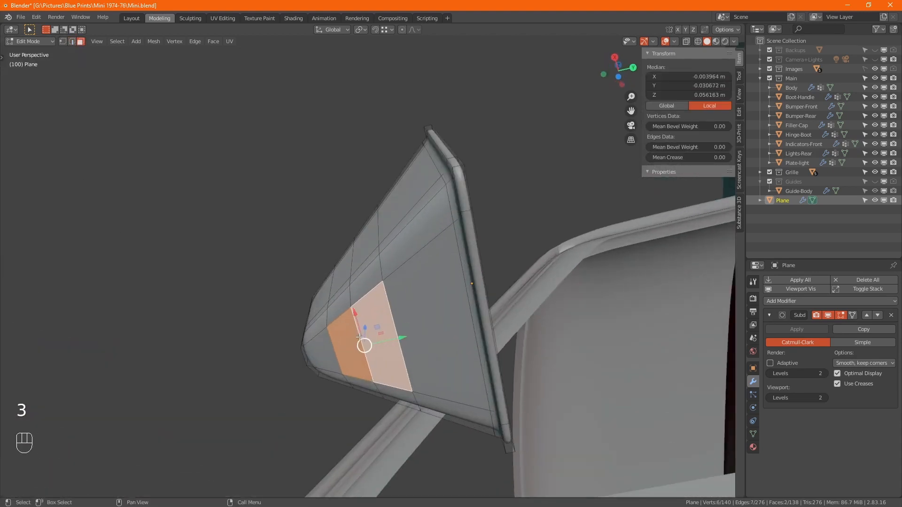
{"action": "key", "text": "i"}
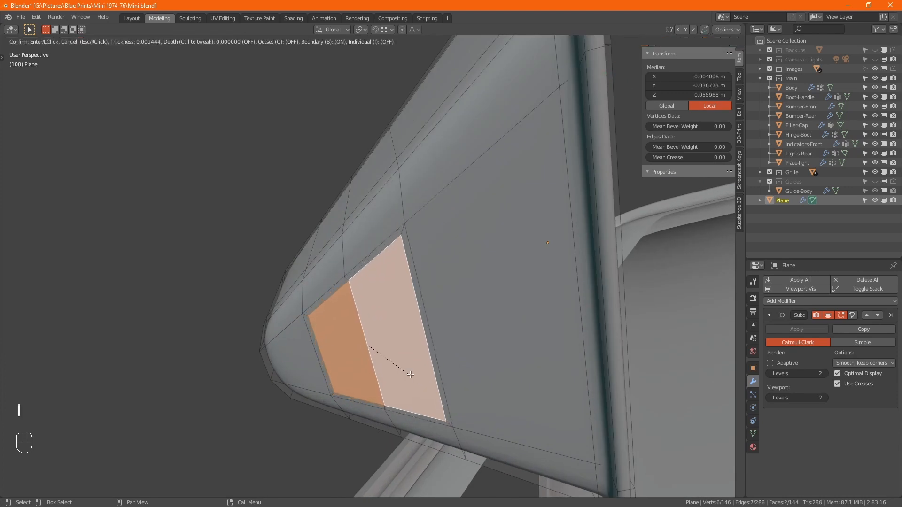
{"action": "left_click", "coordinate": [390, 361]}
- Reshape the inset underside faces into a circle with LoopTools, using the Fit inside method
{"action": "right_click", "coordinate": [404, 369]}
{"action": "mouse_move", "coordinate": [390, 244]}
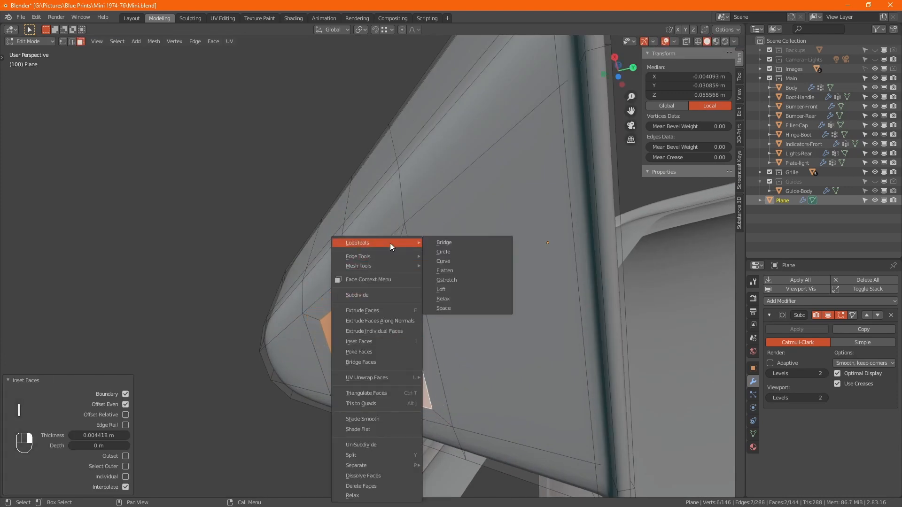
{"action": "left_click", "coordinate": [448, 250]}
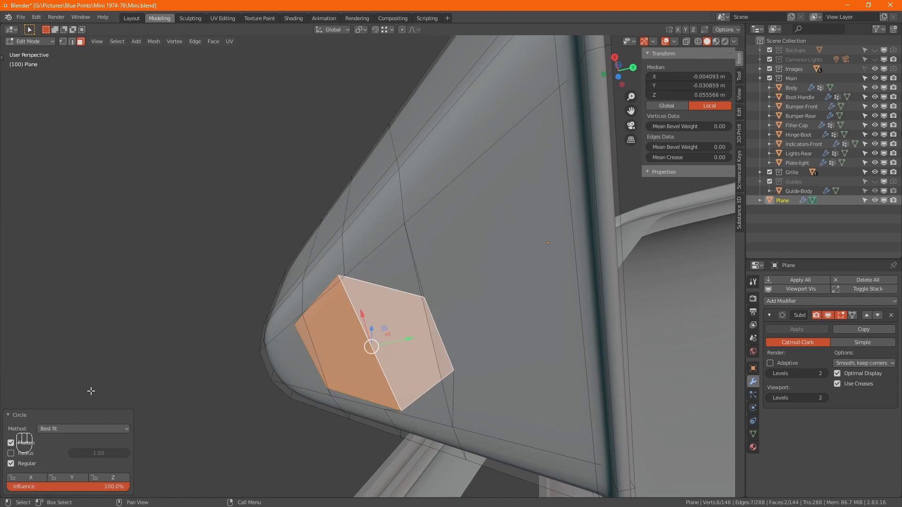
{"action": "left_click", "coordinate": [89, 427]}
{"action": "left_click", "coordinate": [61, 443]}
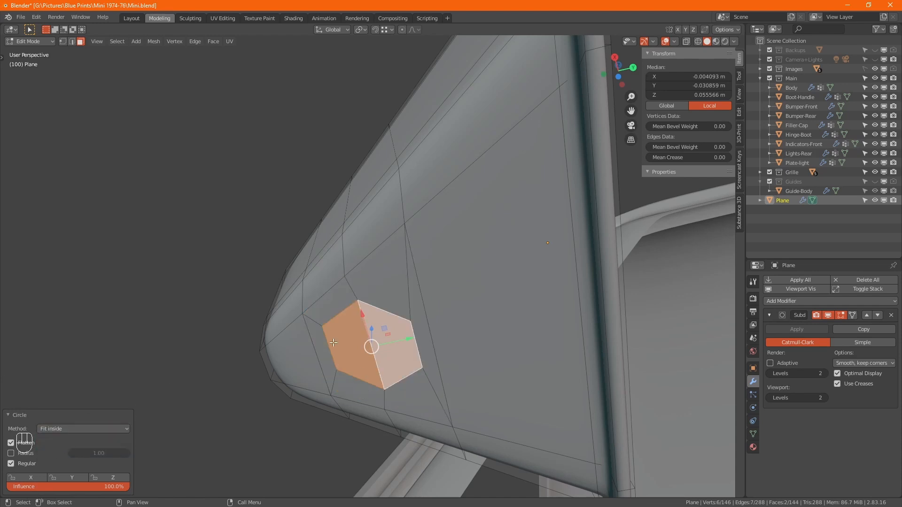
- Set the transform orientation to Normal and scale the circular underside faces by 1.162
{"action": "middle_click_drag", "start_coordinate": [382, 327], "coordinate": [467, 363], "text": "alt"}
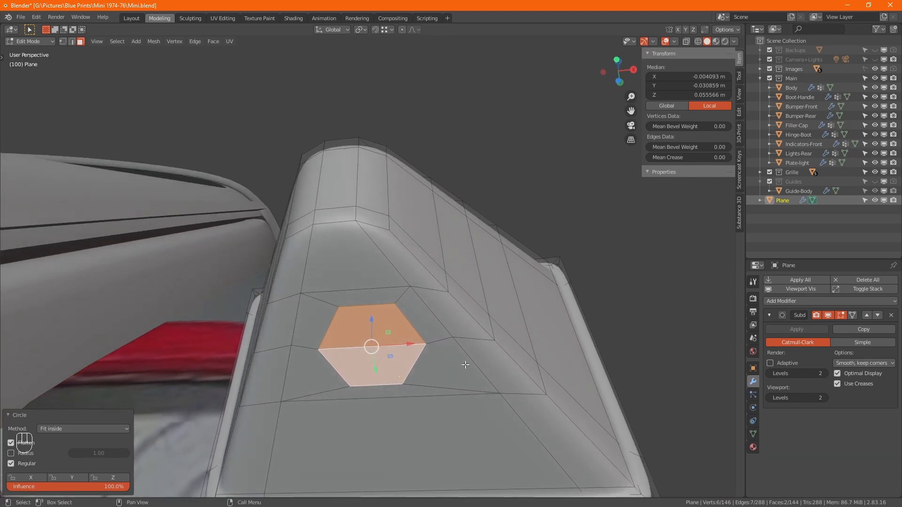
{"action": "left_click", "coordinate": [336, 29]}
{"action": "left_click", "coordinate": [307, 77]}
{"action": "middle_click_drag", "start_coordinate": [362, 329], "coordinate": [353, 288], "text": "alt"}
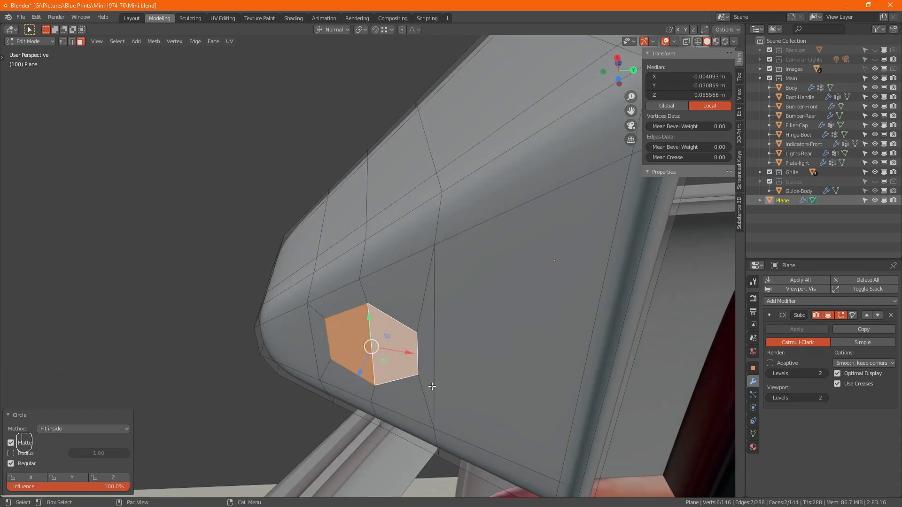
{"action": "key", "text": "s"}
{"action": "left_click", "coordinate": [544, 428], "text": "shift"}
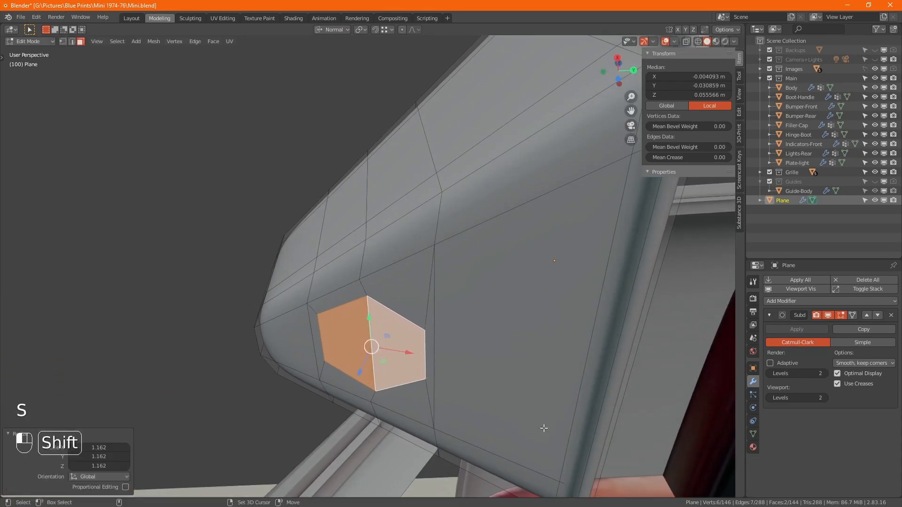
- Inset the circular underside faces again slightly to add a support edge around them
{"action": "key", "text": "i"}
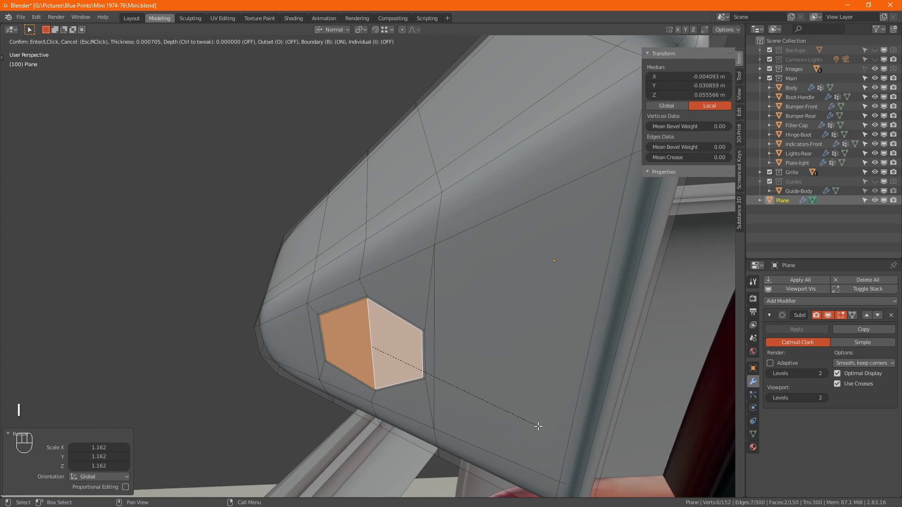
{"action": "left_click", "coordinate": [534, 424]}
{"action": "key", "text": "Tab"}
{"action": "middle_click_drag", "start_coordinate": [534, 424], "coordinate": [507, 393]}
{"action": "key", "text": "Tab"}
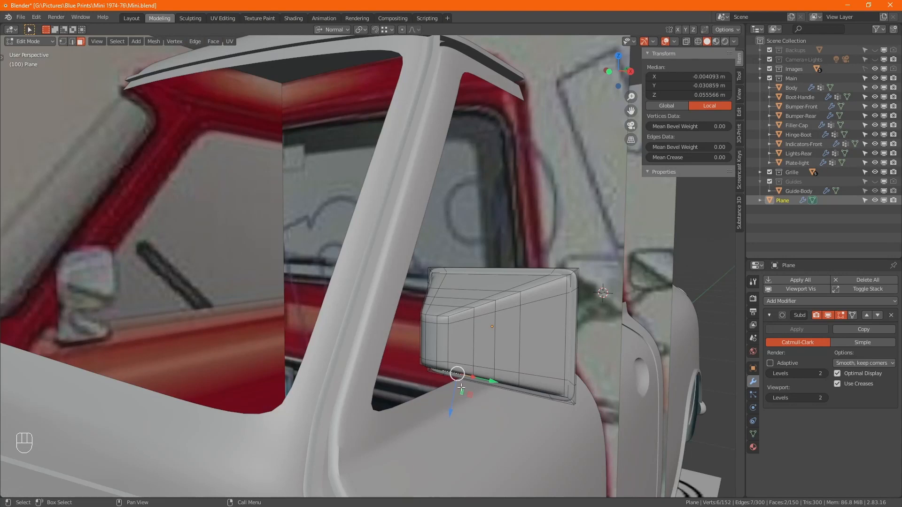
- Examine the mirror housing on the car from several front angles and in X-ray front view against the blueprint
{"action": "scroll", "coordinate": [461, 388], "scroll_direction": "down", "scroll_amount": 6}
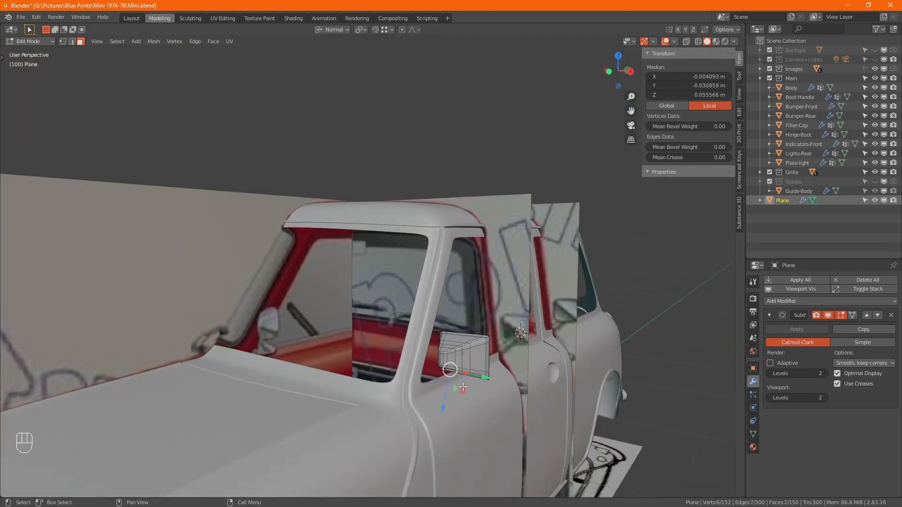
{"action": "middle_click_drag", "start_coordinate": [482, 387], "coordinate": [345, 314], "text": "alt"}
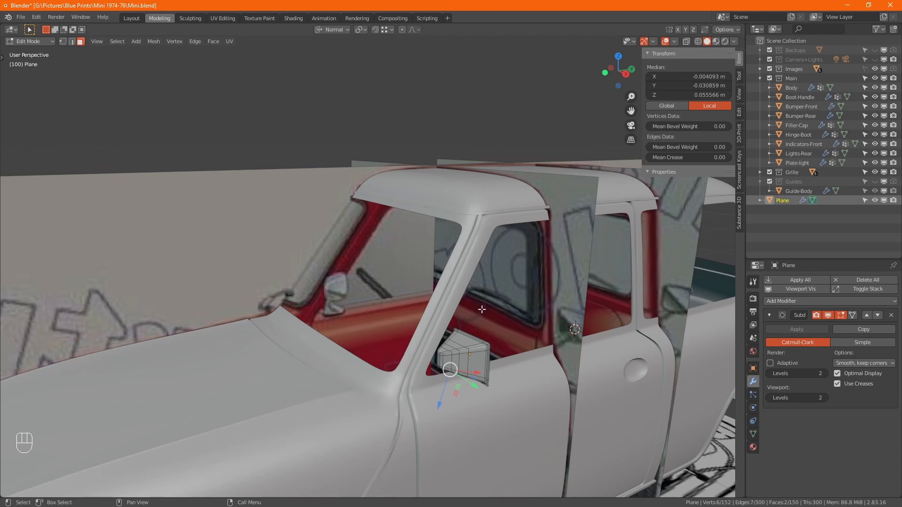
{"action": "middle_click_drag", "start_coordinate": [482, 310], "coordinate": [458, 294]}
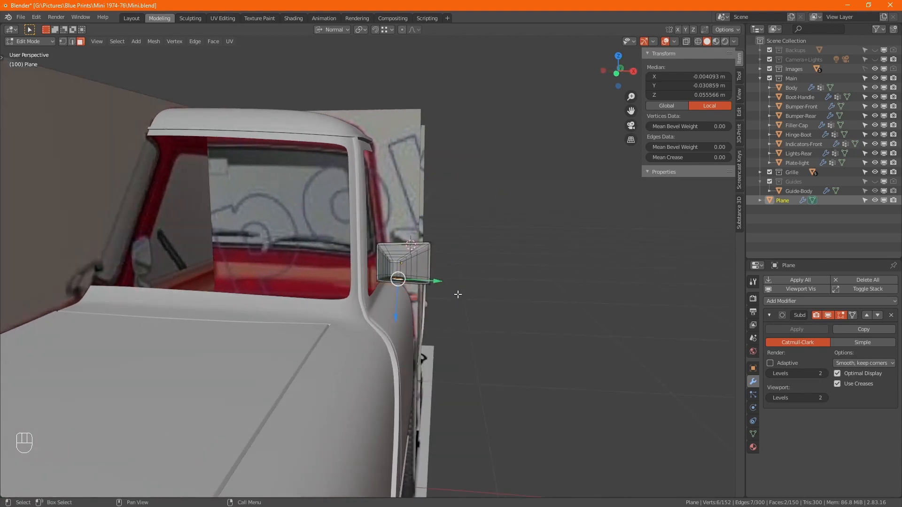
{"action": "key", "text": "KP_1"}
{"action": "key", "text": "alt+z"}
{"action": "scroll", "coordinate": [458, 295], "scroll_direction": "up", "scroll_amount": 6}
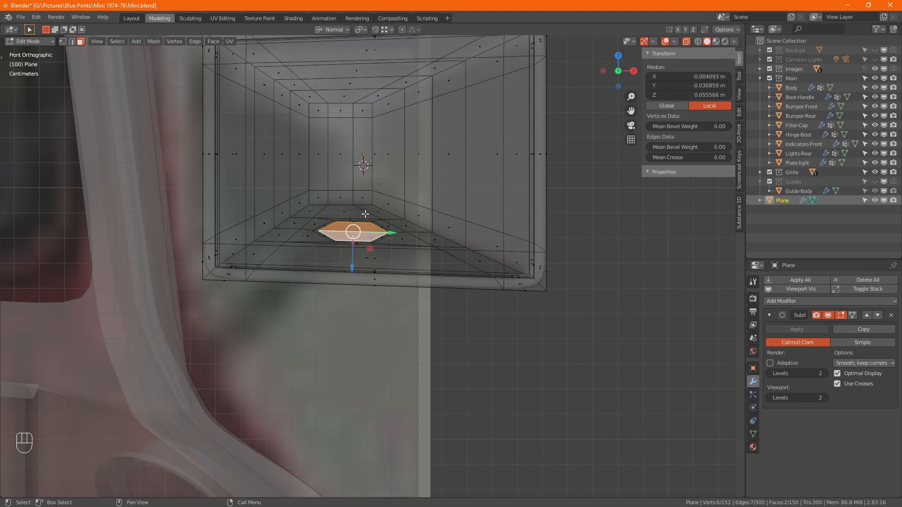
{"action": "scroll", "coordinate": [365, 215], "scroll_direction": "down", "scroll_amount": 3}
{"action": "middle_click_drag", "start_coordinate": [365, 214], "coordinate": [396, 277], "text": "alt"}
{"action": "key", "text": "alt+z"}
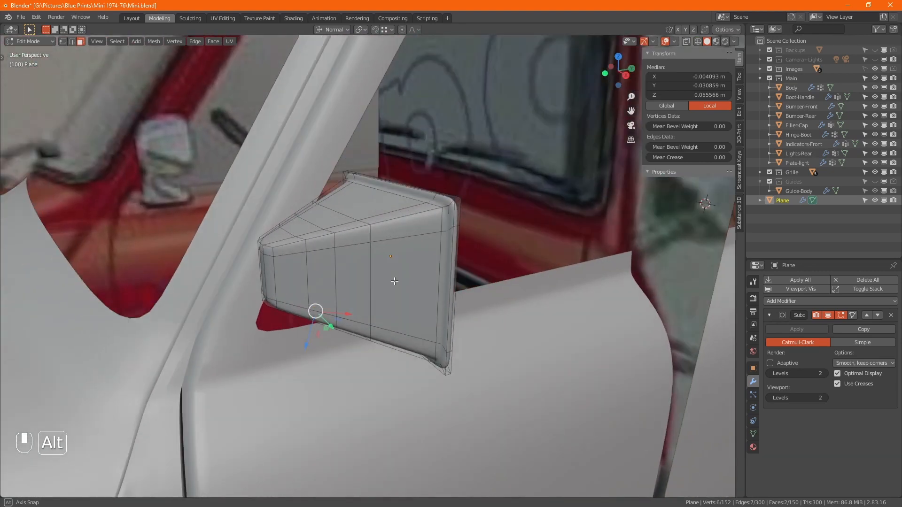
- Compare the mirror and the side window outlines with the side blueprint, using X-ray in right view
{"action": "key", "text": "KP_3"}
{"action": "key", "text": "Tab"}
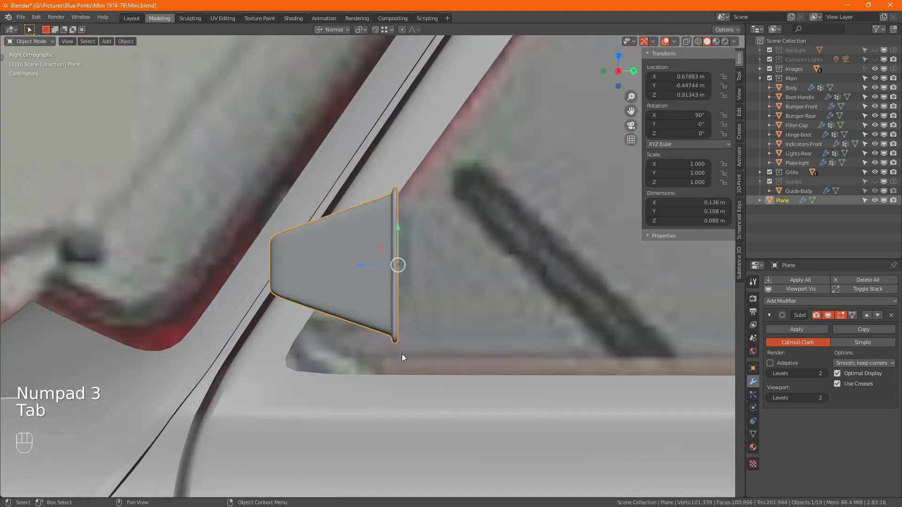
{"action": "key", "text": "alt+z"}
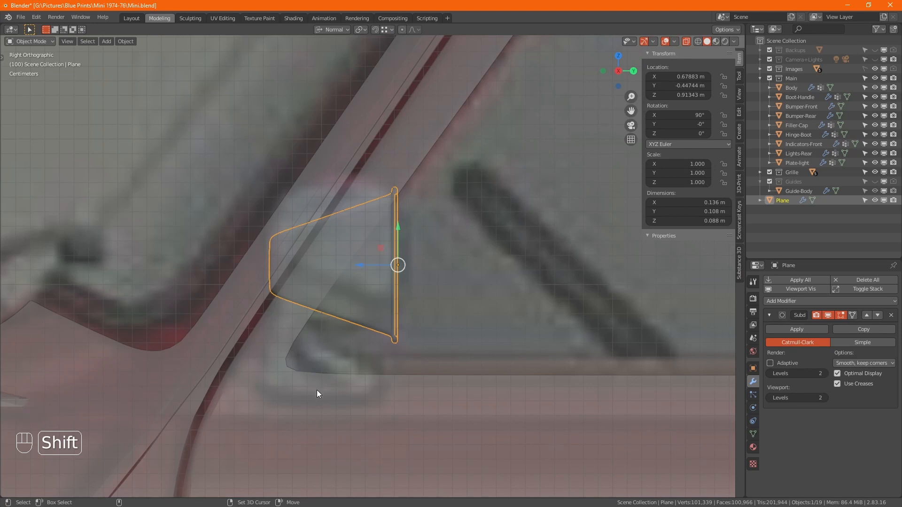
{"action": "scroll", "coordinate": [317, 389], "scroll_direction": "down", "scroll_amount": 1}
{"action": "scroll", "coordinate": [317, 390], "scroll_direction": "up", "scroll_amount": 1}
{"action": "middle_click_drag", "start_coordinate": [570, 391], "coordinate": [282, 341]}
{"action": "scroll", "coordinate": [293, 340], "scroll_direction": "down", "scroll_amount": 1}
{"action": "scroll", "coordinate": [296, 341], "scroll_direction": "down", "scroll_amount": 5}
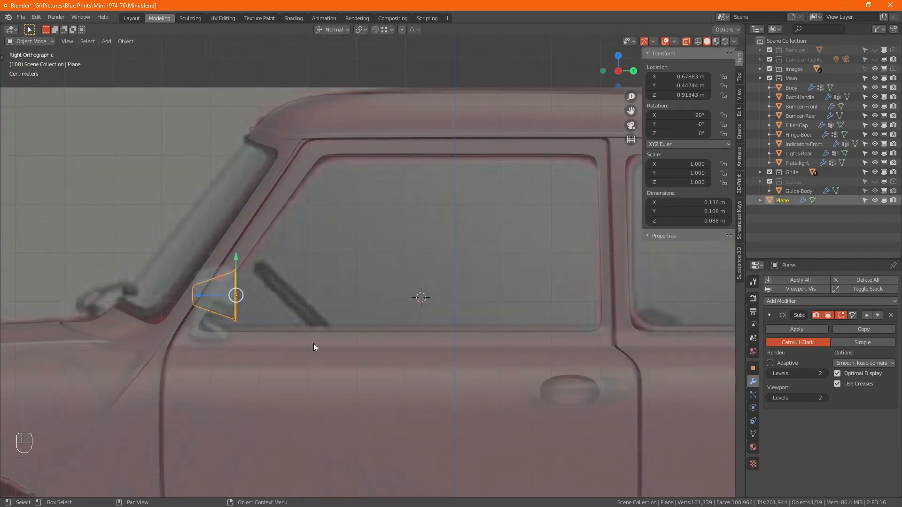
{"action": "middle_click_drag", "start_coordinate": [546, 351], "coordinate": [297, 362]}
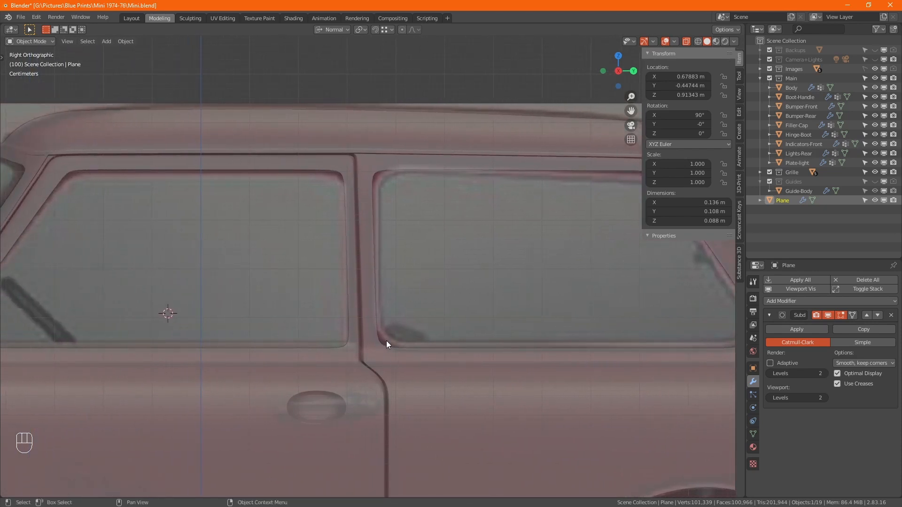
- Turn off the body's Shrinkwrap viewport display and edge-slide the vertex column at the rear side window's front edge by 0.143 to match the blueprint
{"action": "left_click", "coordinate": [376, 162]}
{"action": "key", "text": "Tab"}
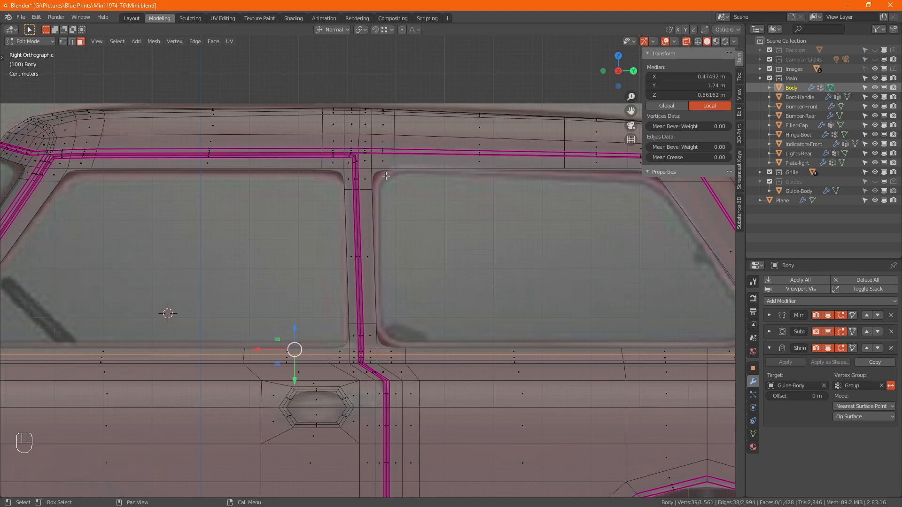
{"action": "key", "text": "1"}
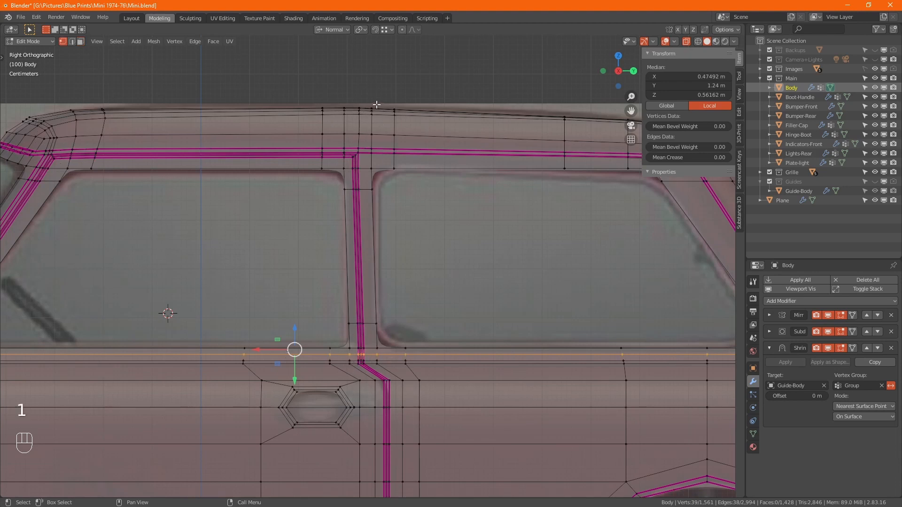
{"action": "left_click_drag", "start_coordinate": [370, 100], "coordinate": [381, 205]}
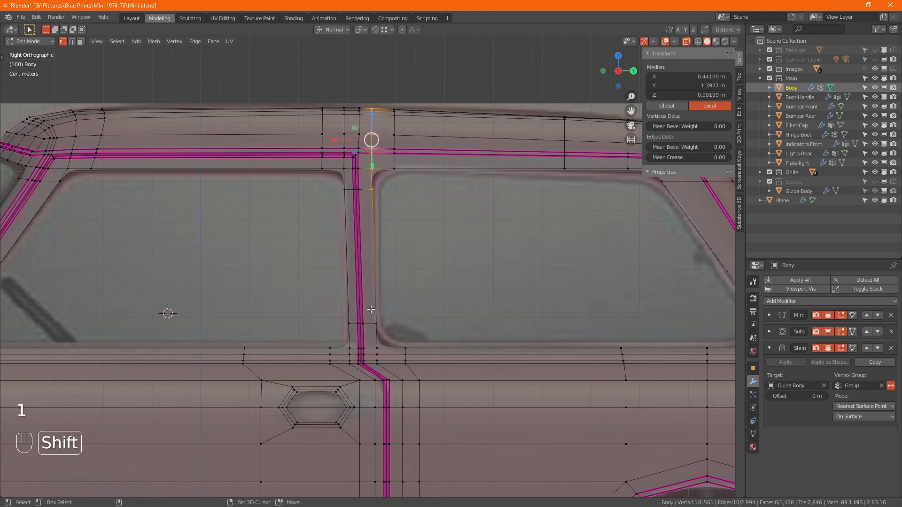
{"action": "left_click_drag", "start_coordinate": [369, 308], "coordinate": [382, 365], "text": "shift"}
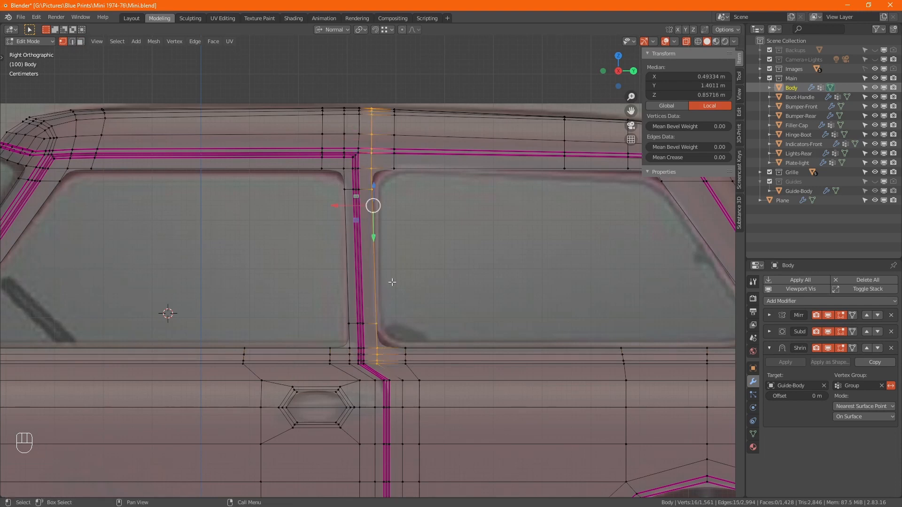
{"action": "left_click", "coordinate": [828, 348]}
{"action": "scroll", "coordinate": [355, 338], "scroll_direction": "up", "scroll_amount": 3}
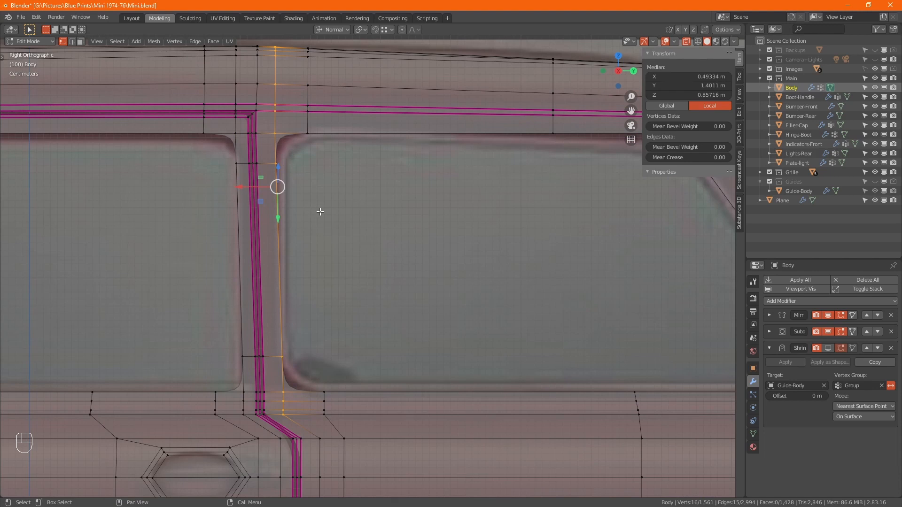
{"action": "key", "text": "g"}
{"action": "key", "text": "g"}
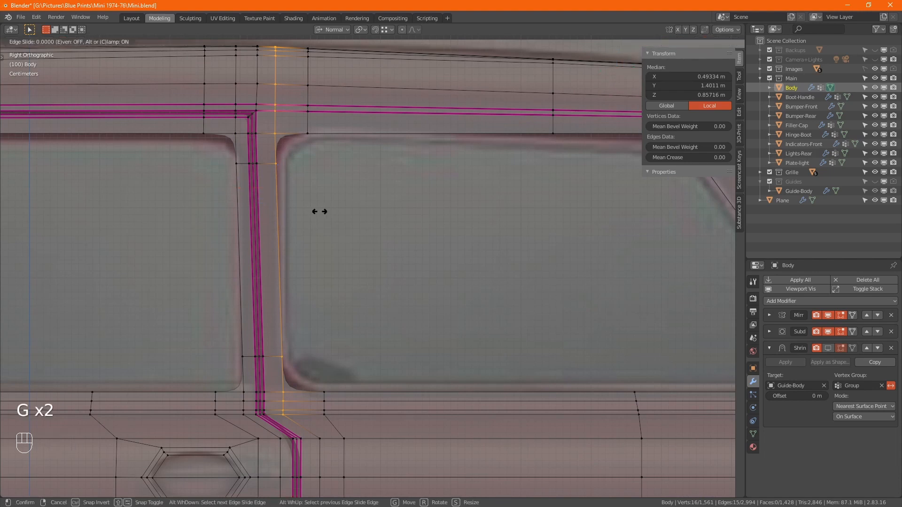
{"action": "key", "text": "alt"}
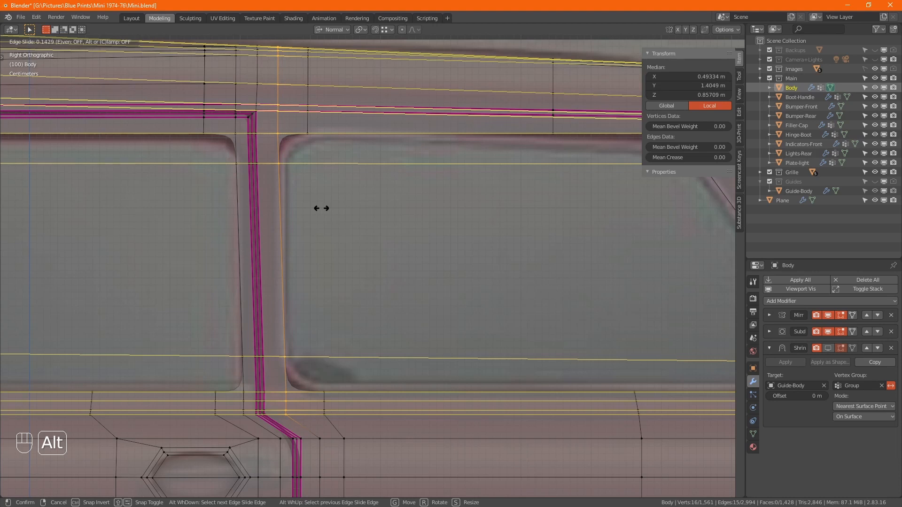
{"action": "left_click", "coordinate": [321, 208]}
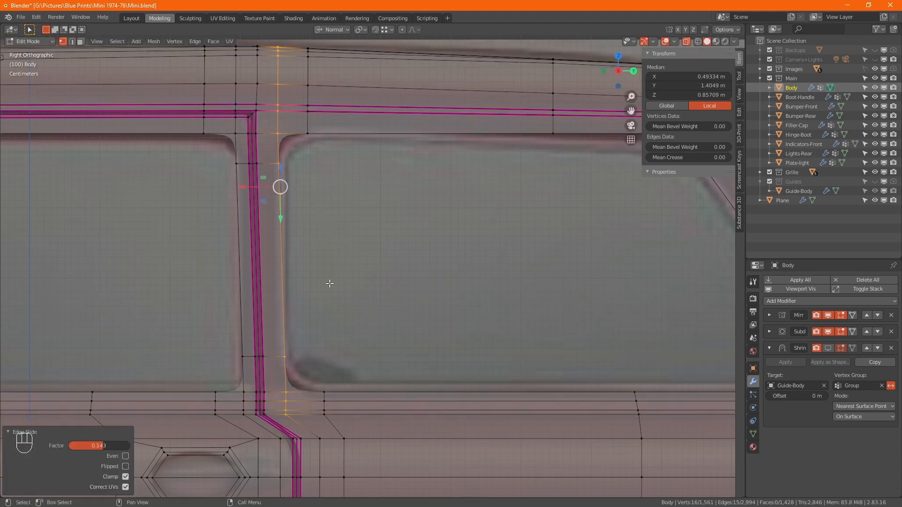
- Edge-slide the roof edge loop just behind the door pillar, above the rear side window, by a factor of -0.017
{"action": "left_click", "coordinate": [309, 75], "text": "alt"}
{"action": "key", "text": "g"}
{"action": "key", "text": "g"}
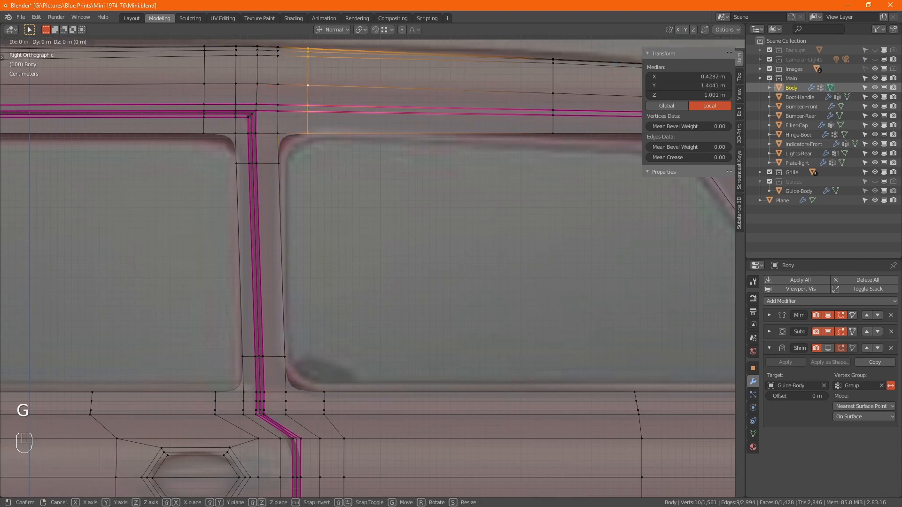
{"action": "left_click", "coordinate": [376, 246]}
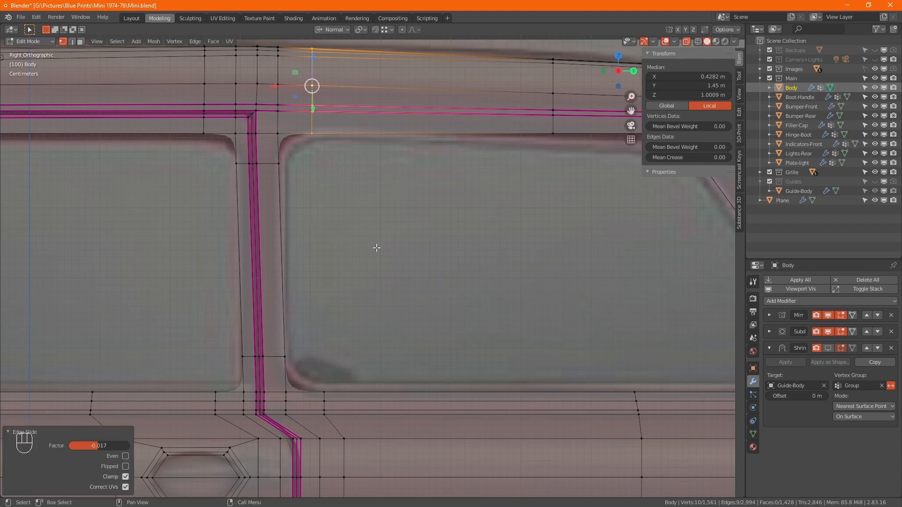
- Shift the two vertices at the rear side window's lower rear corner horizontally to match the blueprint, and turn the Shrinkwrap viewport display back on
{"action": "middle_click_drag", "start_coordinate": [376, 374], "coordinate": [328, 189], "text": "shift"}
{"action": "scroll", "coordinate": [328, 190], "scroll_direction": "down", "scroll_amount": 6}
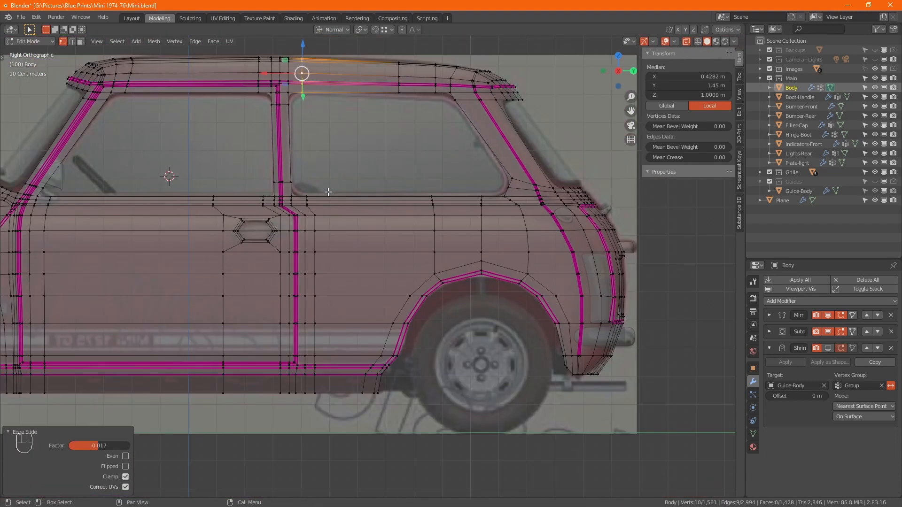
{"action": "scroll", "coordinate": [502, 204], "scroll_direction": "up", "scroll_amount": 2}
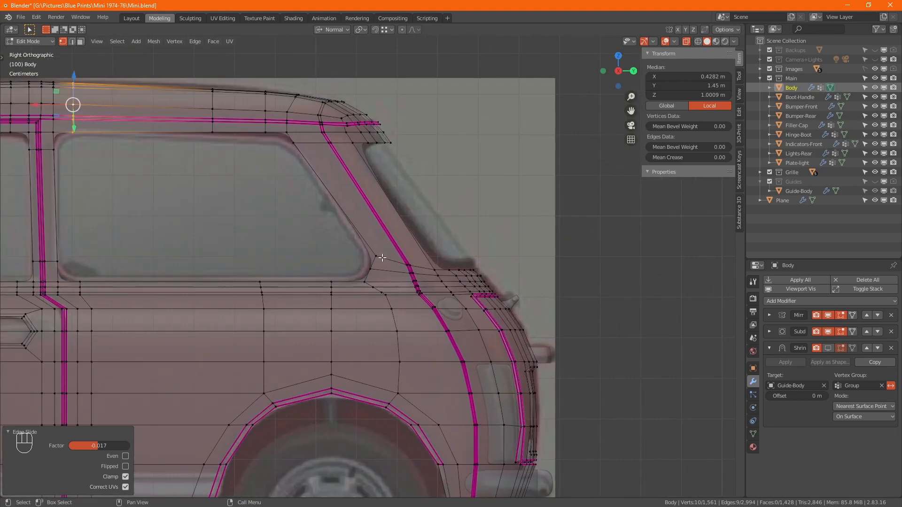
{"action": "scroll", "coordinate": [382, 258], "scroll_direction": "up", "scroll_amount": 3}
{"action": "left_click", "coordinate": [367, 262]}
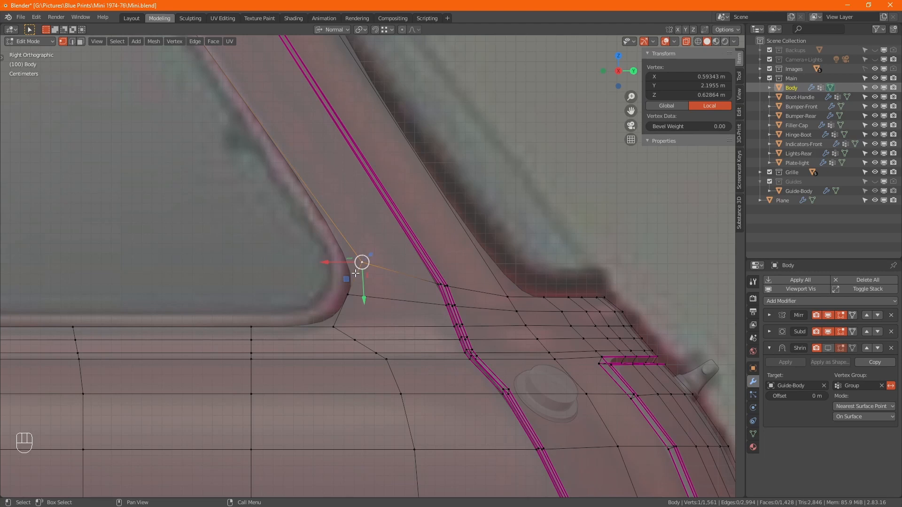
{"action": "key", "text": "g"}
{"action": "key", "text": "y"}
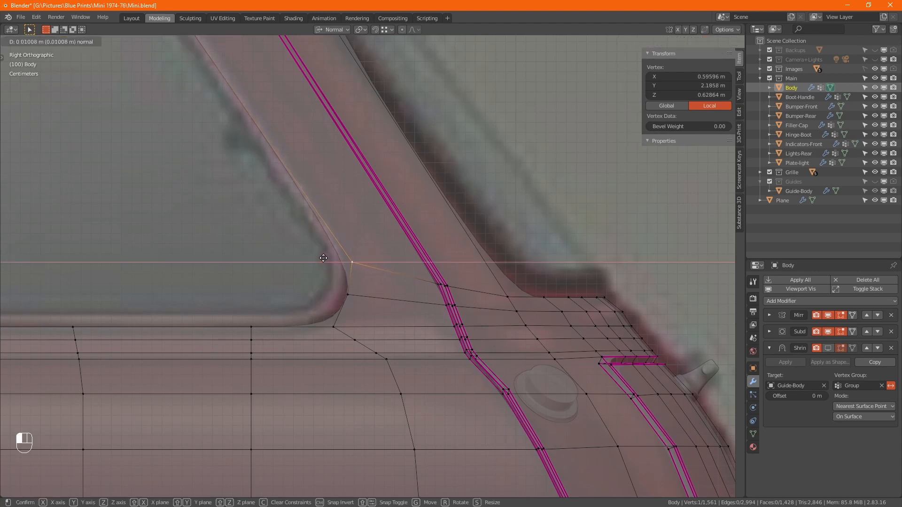
{"action": "left_click", "coordinate": [347, 256]}
{"action": "left_click", "coordinate": [348, 296]}
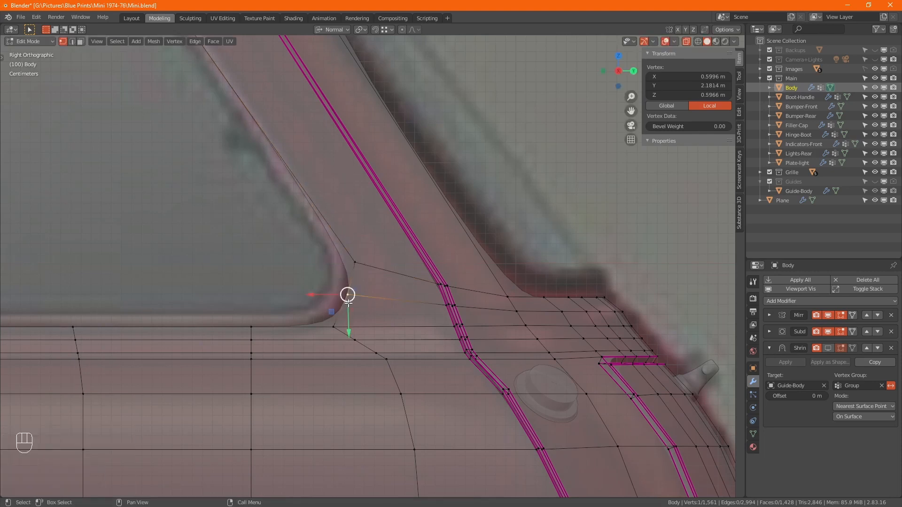
{"action": "left_click_drag", "start_coordinate": [315, 296], "coordinate": [320, 295]}
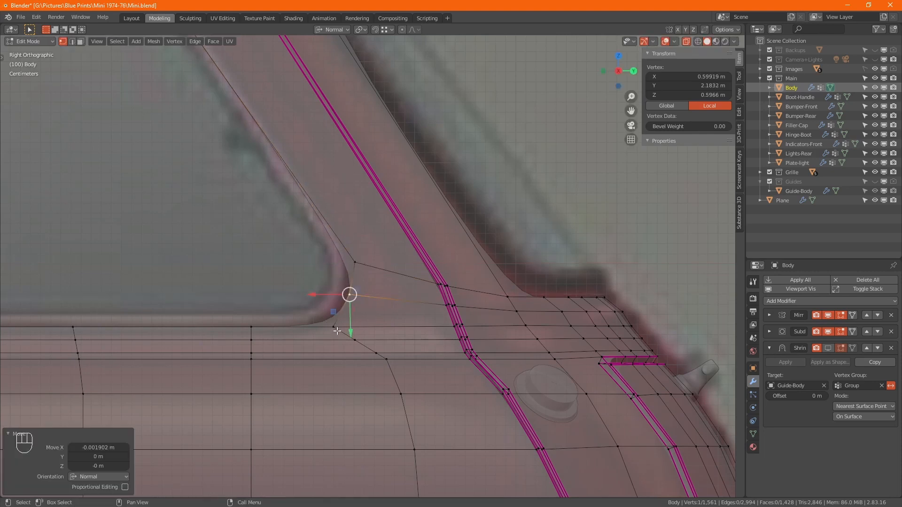
{"action": "left_click", "coordinate": [831, 348]}
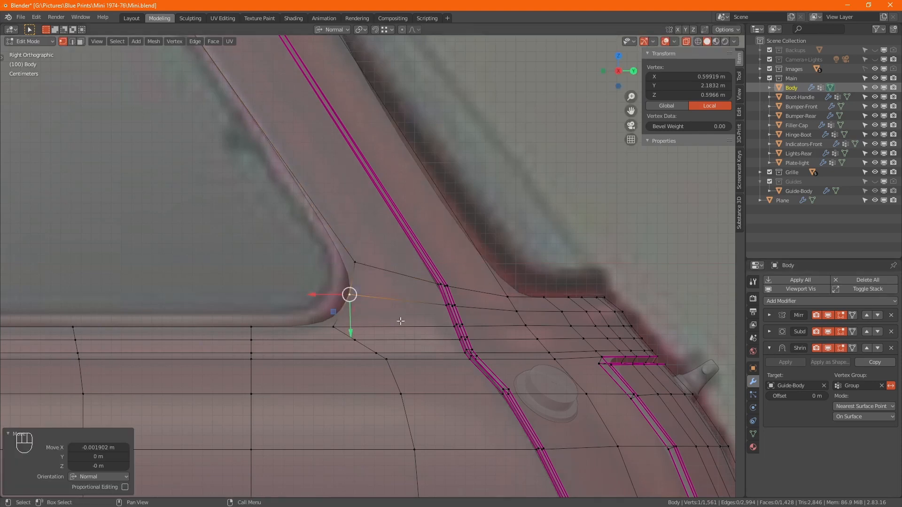
- Select the edge loops around the front and rear side windows, plus the waistline edges running behind the rear window
{"action": "scroll", "coordinate": [398, 319], "scroll_direction": "down", "scroll_amount": 6}
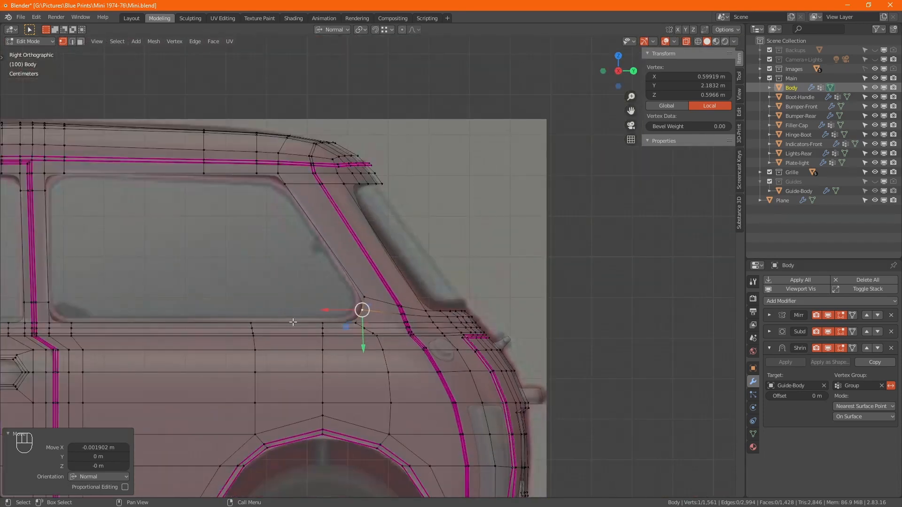
{"action": "middle_click_drag", "start_coordinate": [145, 309], "coordinate": [455, 260], "text": "shift"}
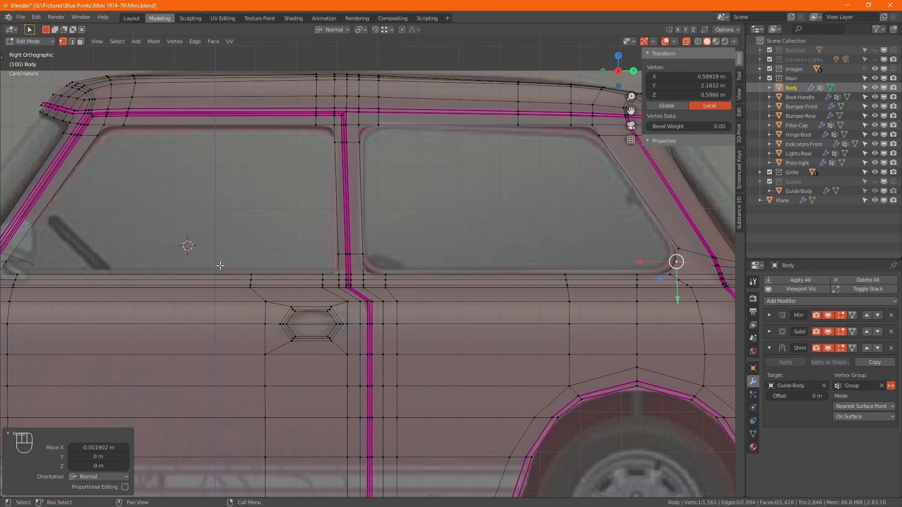
{"action": "middle_click_drag", "start_coordinate": [135, 225], "coordinate": [338, 226], "text": "shift"}
{"action": "scroll", "coordinate": [338, 226], "scroll_direction": "up", "scroll_amount": 1}
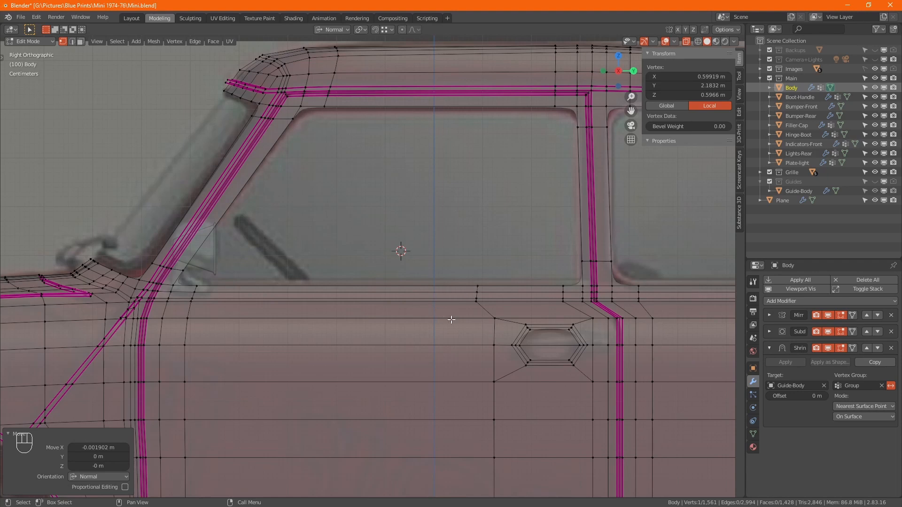
{"action": "middle_click_drag", "start_coordinate": [477, 338], "coordinate": [326, 310], "text": "shift"}
{"action": "scroll", "coordinate": [326, 311], "scroll_direction": "down", "scroll_amount": 2}
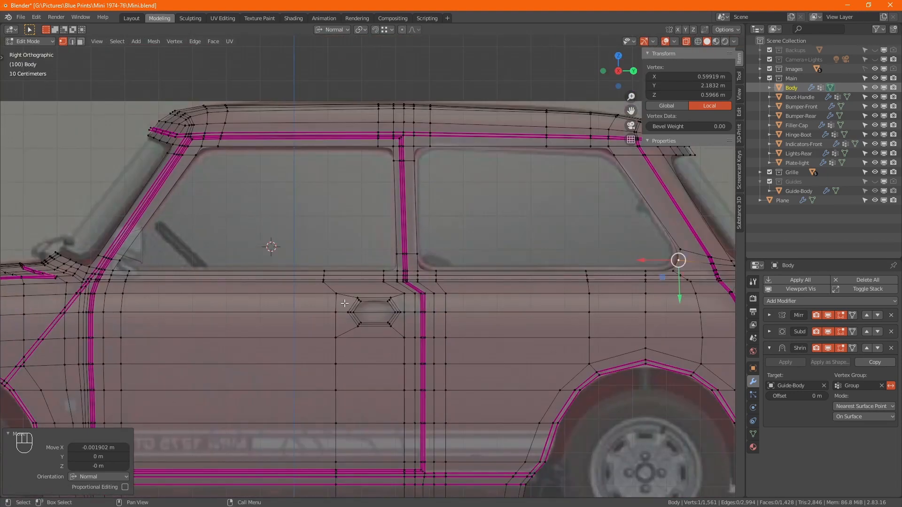
{"action": "middle_click_drag", "start_coordinate": [410, 301], "coordinate": [338, 283], "text": "shift"}
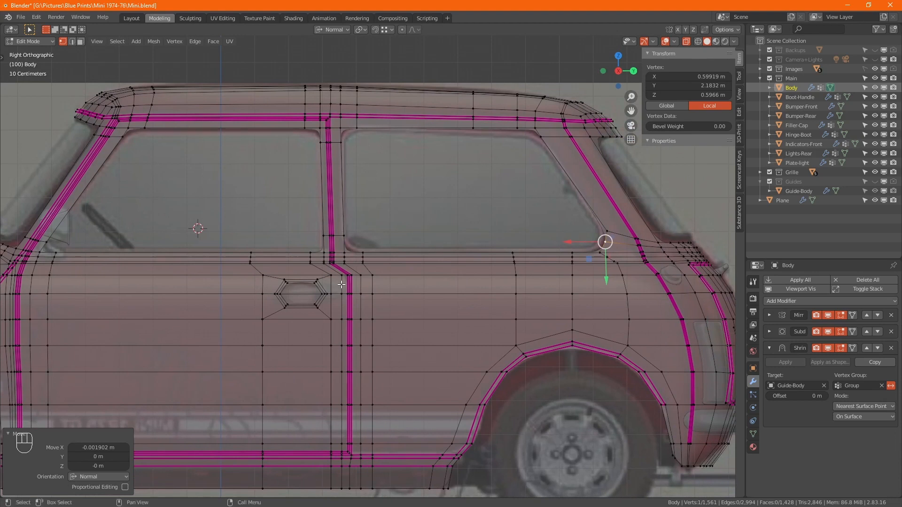
{"action": "left_click", "coordinate": [224, 252], "text": "alt"}
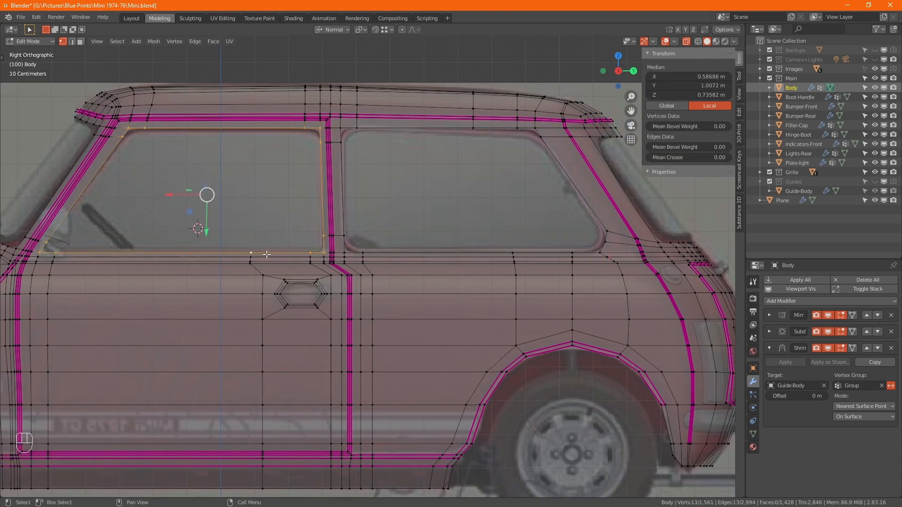
{"action": "left_click", "coordinate": [394, 253], "text": "alt+shift"}
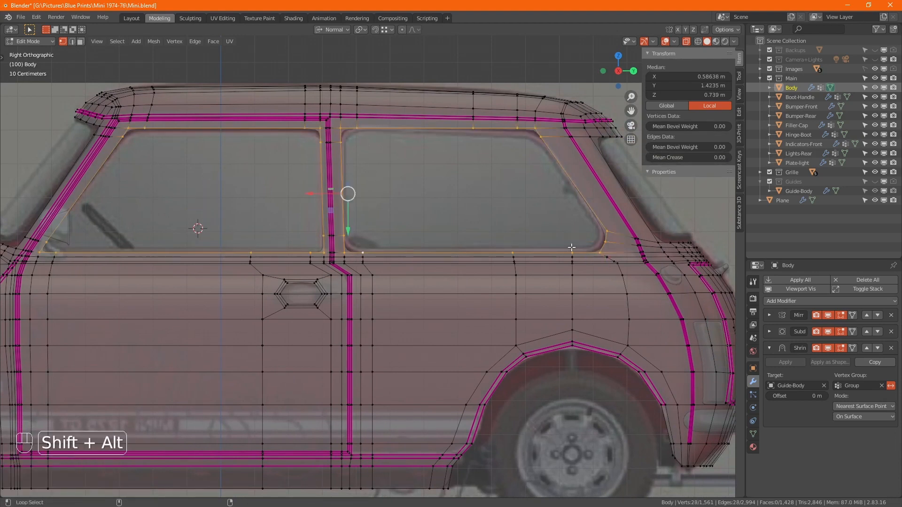
{"action": "left_click", "coordinate": [651, 253], "text": "alt+shift"}
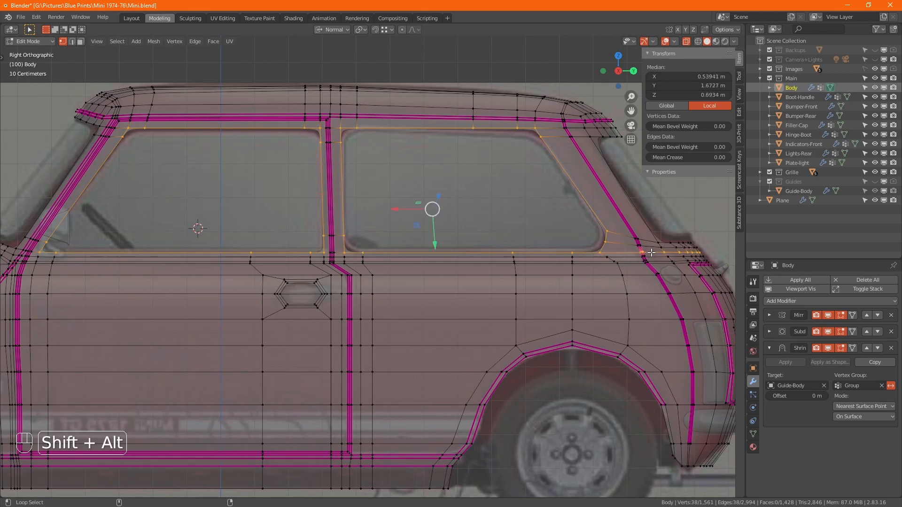
- Extend the selection with the body edges along the windscreen pillar and the base of the windscreen
{"action": "middle_click_drag", "start_coordinate": [178, 252], "coordinate": [362, 258]}
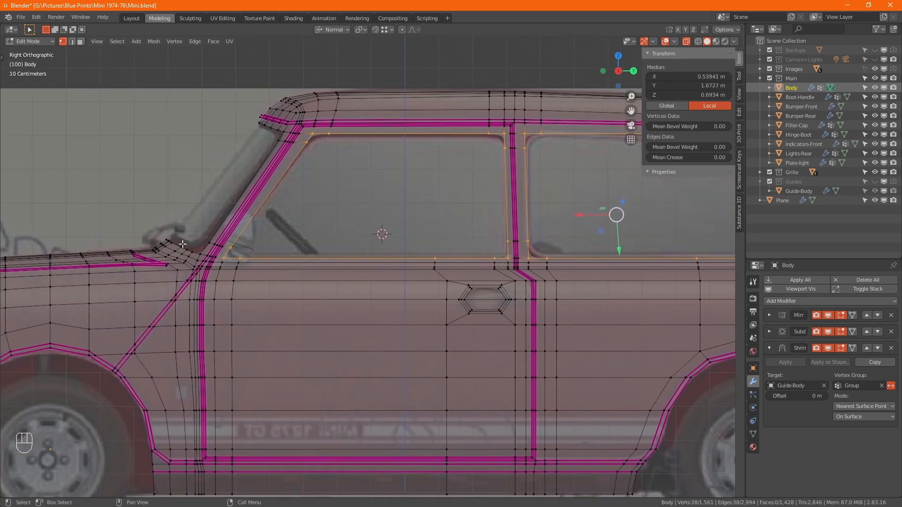
{"action": "scroll", "coordinate": [185, 243], "scroll_direction": "up", "scroll_amount": 2}
{"action": "scroll", "coordinate": [216, 247], "scroll_direction": "up", "scroll_amount": 2}
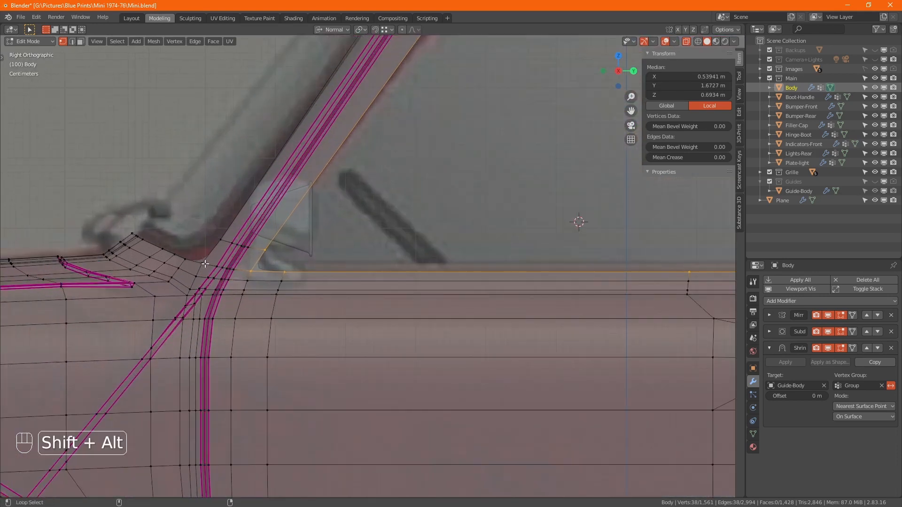
{"action": "left_click", "coordinate": [204, 264], "text": "alt+shift"}
{"action": "left_click", "coordinate": [155, 247], "text": "alt+shift"}
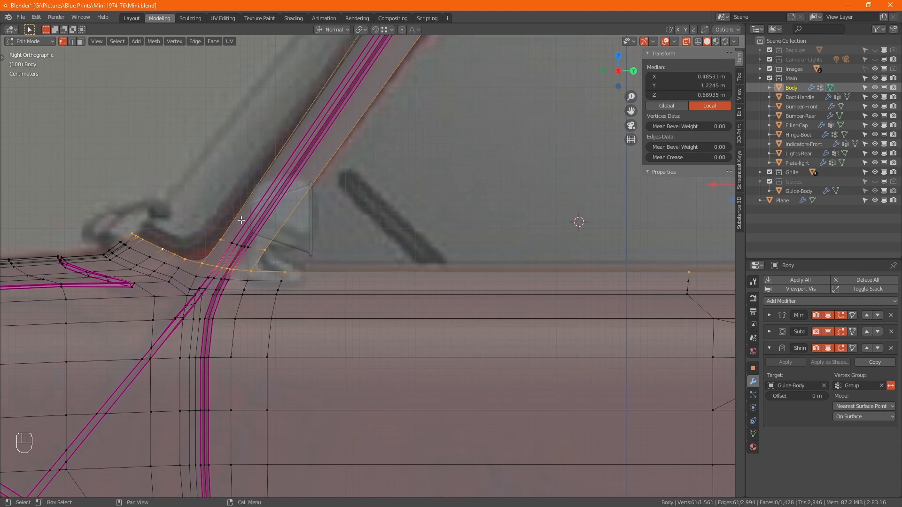
- Deselect the pillar, roof-side and upper window vertices, keeping only the waistline edges from windscreen base to rear selected
{"action": "scroll", "coordinate": [253, 216], "scroll_direction": "down", "scroll_amount": 2}
{"action": "left_click_drag", "start_coordinate": [216, 202], "coordinate": [283, 245], "text": "ctrl"}
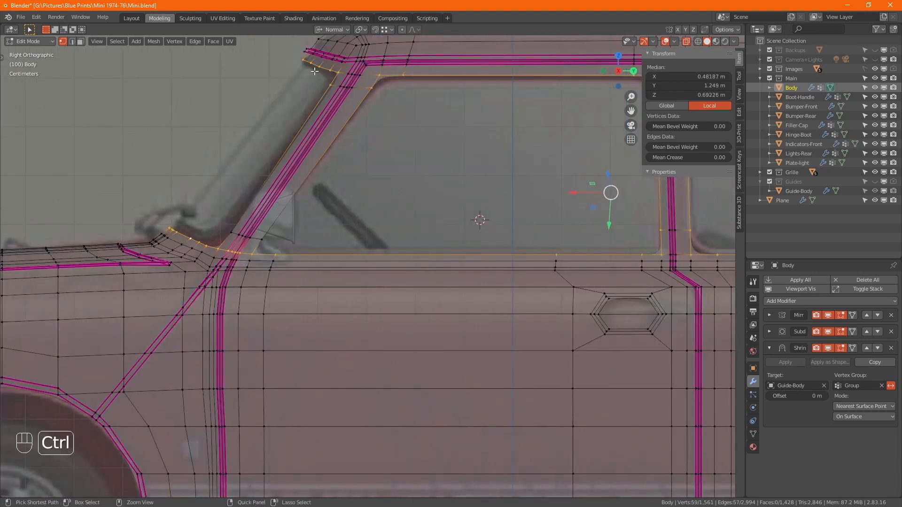
{"action": "left_click_drag", "start_coordinate": [283, 46], "coordinate": [414, 149], "text": "ctrl"}
{"action": "middle_click_drag", "start_coordinate": [411, 171], "coordinate": [97, 204], "text": "shift"}
{"action": "scroll", "coordinate": [97, 204], "scroll_direction": "down", "scroll_amount": 3}
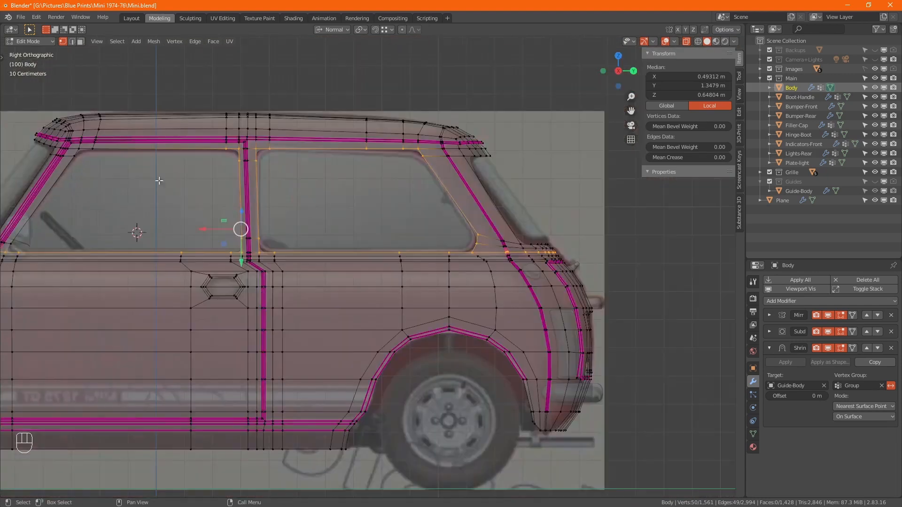
{"action": "left_click_drag", "start_coordinate": [176, 109], "coordinate": [549, 246], "text": "ctrl"}
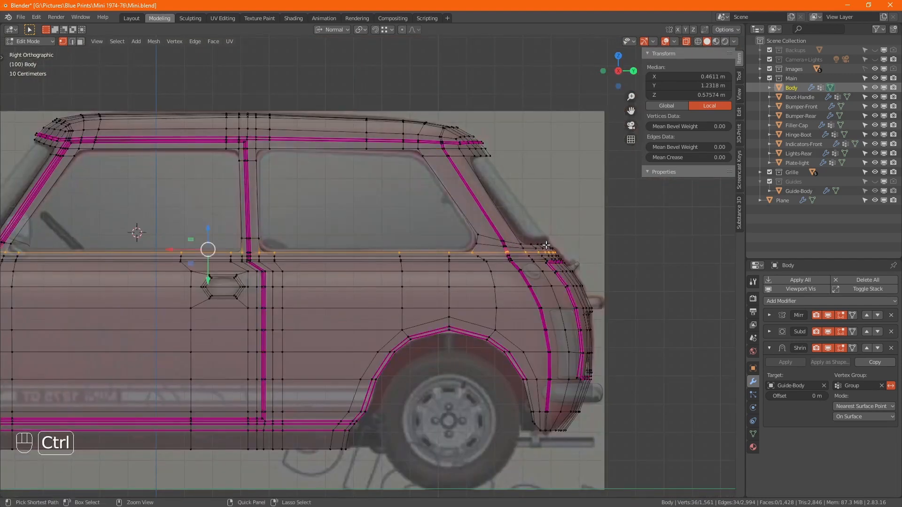
{"action": "middle_click_drag", "start_coordinate": [313, 242], "coordinate": [531, 234], "text": "shift"}
{"action": "scroll", "coordinate": [226, 242], "scroll_direction": "up", "scroll_amount": 3}
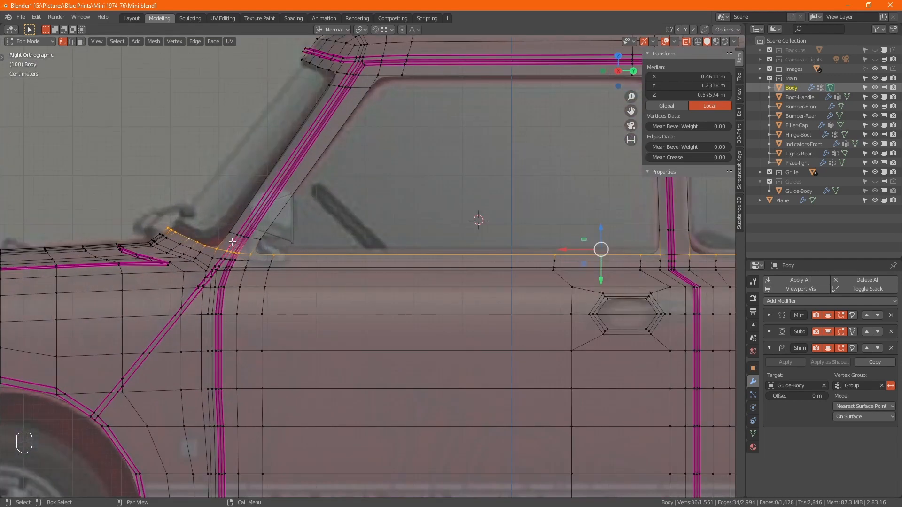
- Leave the body's Edit Mode, place the 3D cursor on the door just below the window's front corner, and add a plane there
{"action": "middle_click_drag", "start_coordinate": [484, 264], "coordinate": [339, 248], "text": "shift"}
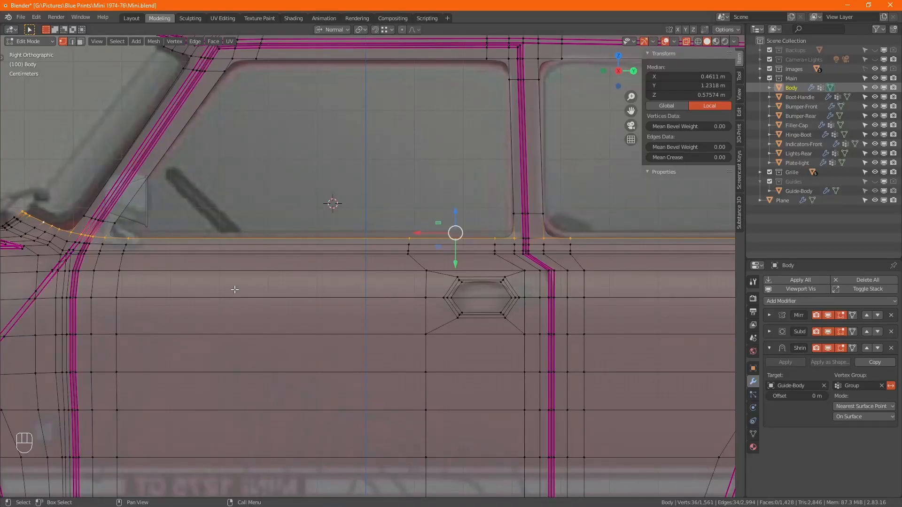
{"action": "middle_click_drag", "start_coordinate": [236, 291], "coordinate": [356, 287], "text": "shift"}
{"action": "key", "text": "Tab"}
{"action": "scroll", "coordinate": [338, 249], "scroll_direction": "up", "scroll_amount": 1}
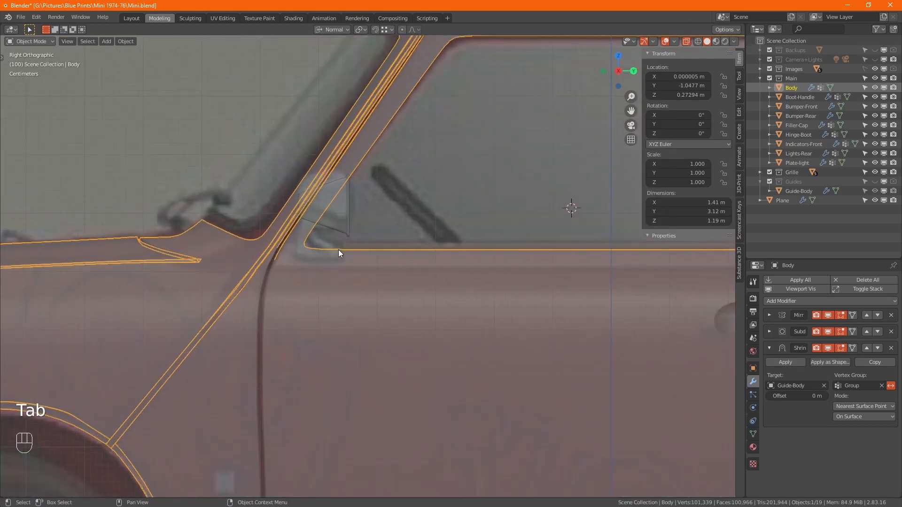
{"action": "scroll", "coordinate": [326, 252], "scroll_direction": "up", "scroll_amount": 4}
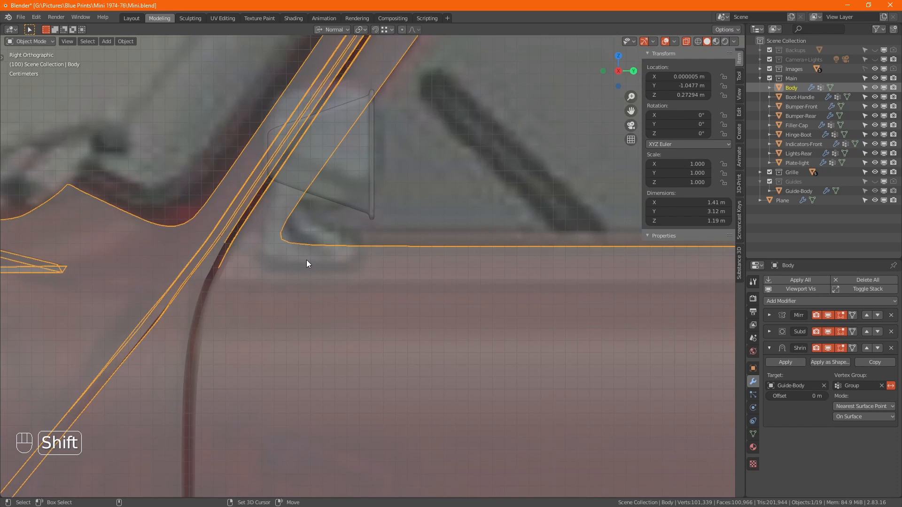
{"action": "right_click", "coordinate": [307, 261], "text": "shift"}
{"action": "key", "text": "shift+a"}
{"action": "mouse_move", "coordinate": [382, 276]}
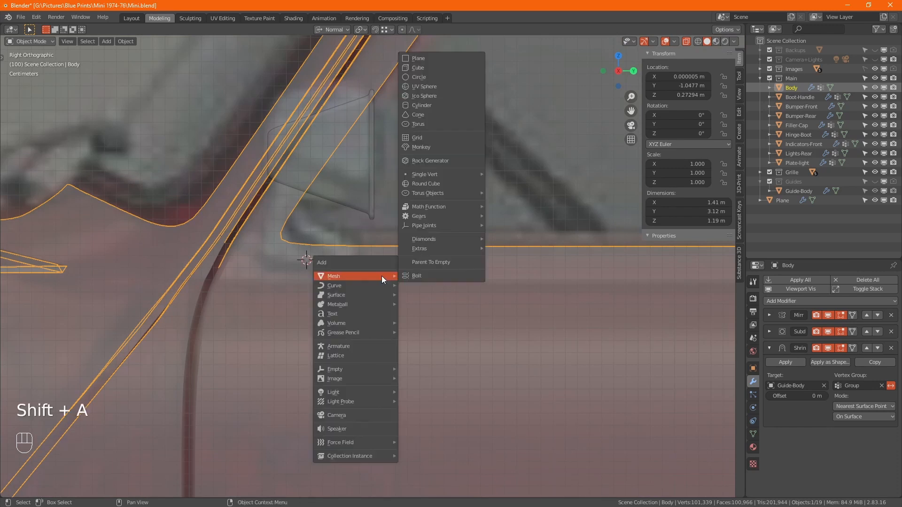
{"action": "left_click", "coordinate": [431, 59]}
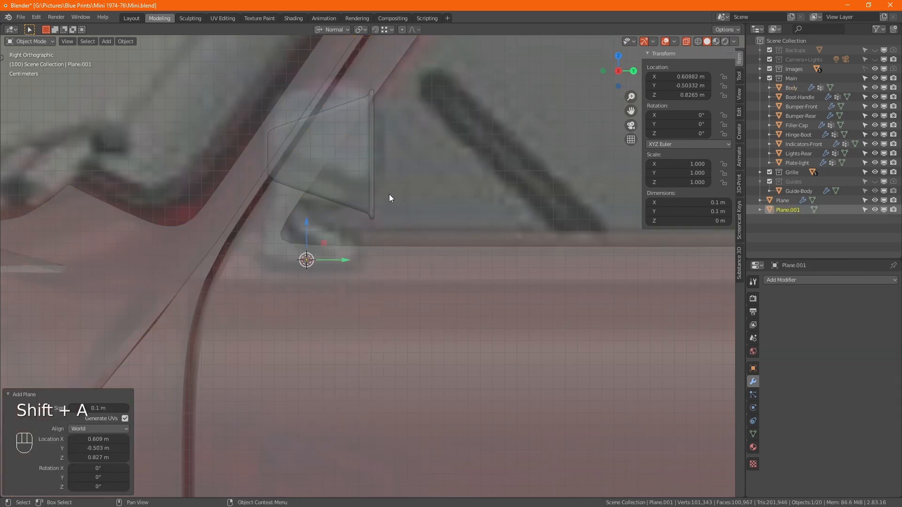
- Rotate the new plane 90° about Y, turn off X-ray, and move it outward about 0.001 m along its normal
{"action": "middle_click_drag", "start_coordinate": [389, 195], "coordinate": [447, 255]}
{"action": "type", "text": "r"}
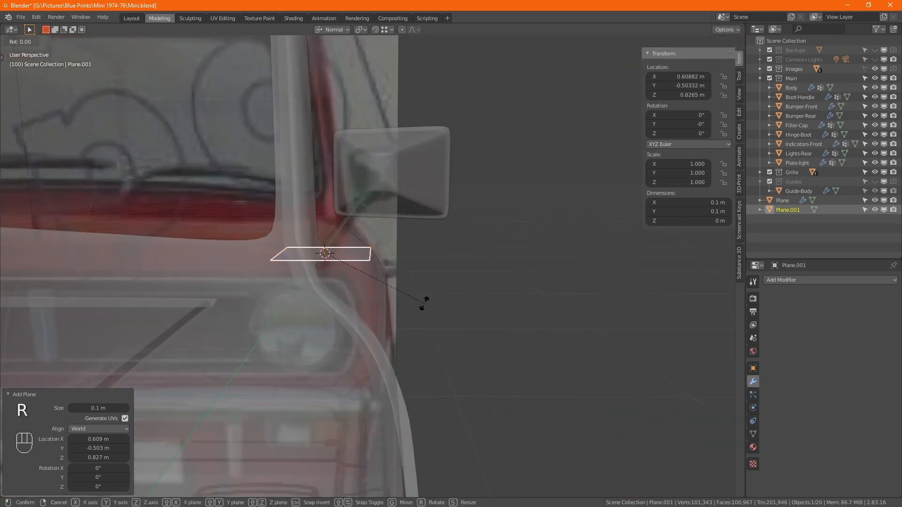
{"action": "type", "text": "y90"}
{"action": "key", "text": "KP_Enter"}
{"action": "key", "text": "alt+z"}
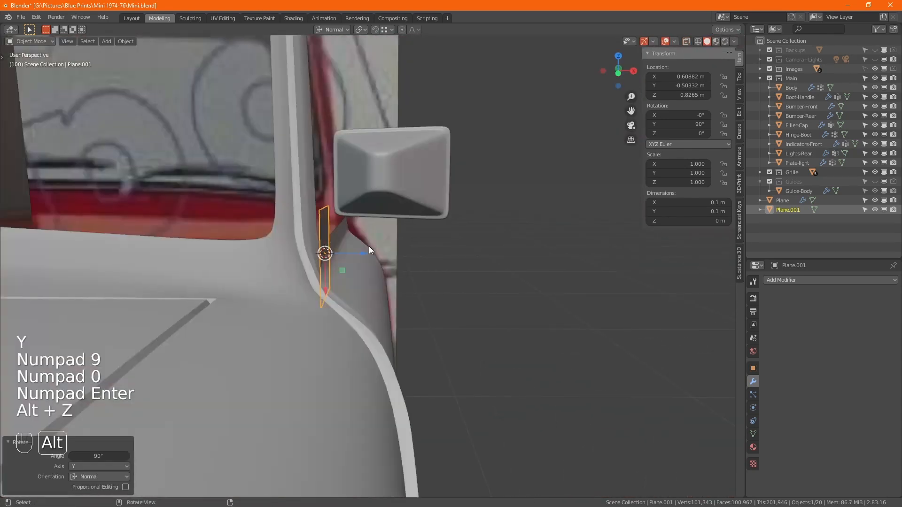
{"action": "scroll", "coordinate": [388, 283], "scroll_direction": "down", "scroll_amount": 1, "text": "alt"}
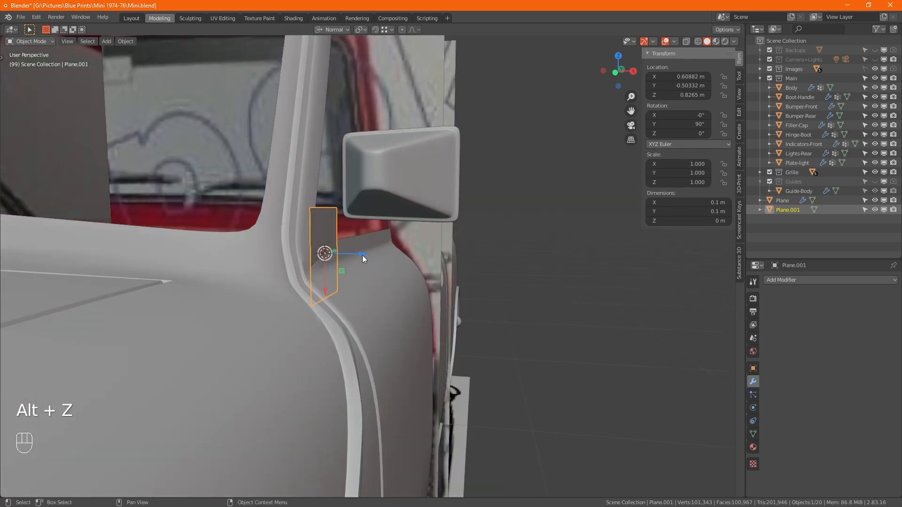
{"action": "left_click_drag", "start_coordinate": [363, 255], "coordinate": [333, 262]}
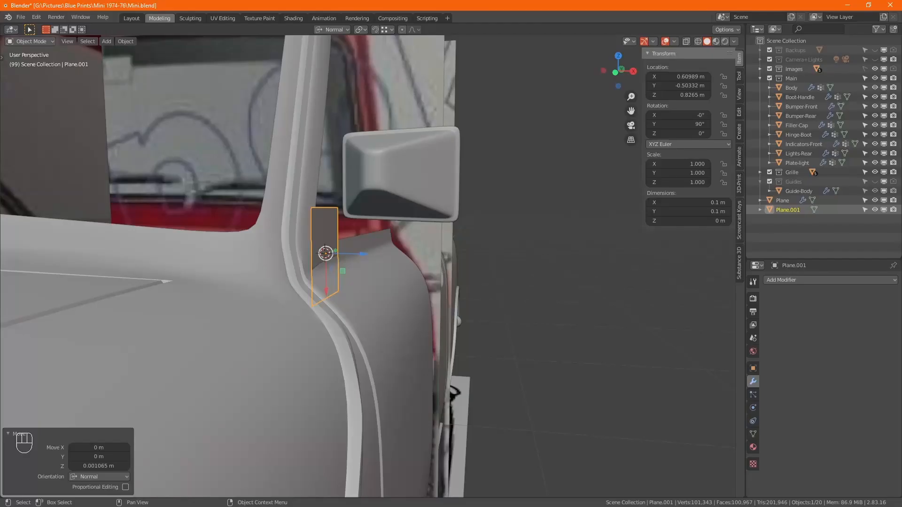
{"action": "middle_click_drag", "start_coordinate": [284, 343], "coordinate": [284, 336], "text": "alt"}
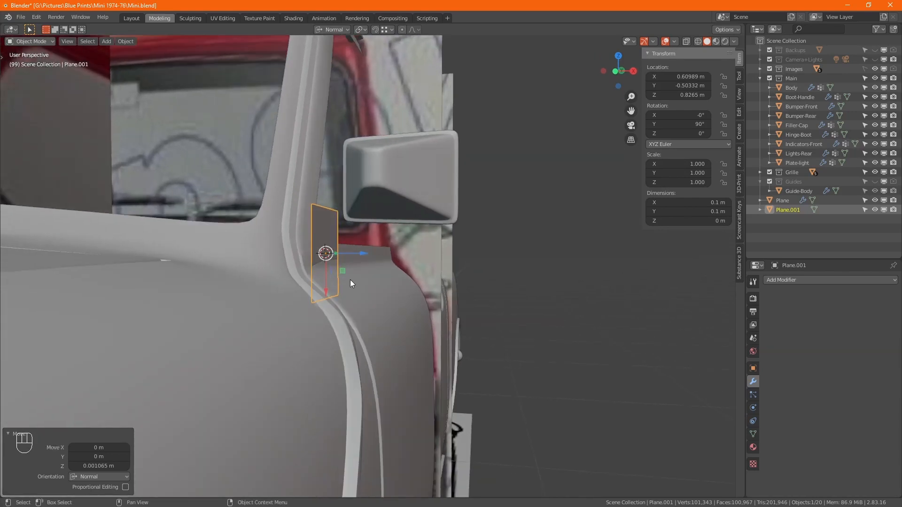
- In Edit Mode, scale the plane along its normal Y axis to 0.183, making a narrow horizontal strip under the mirror
{"action": "key", "text": "Tab"}
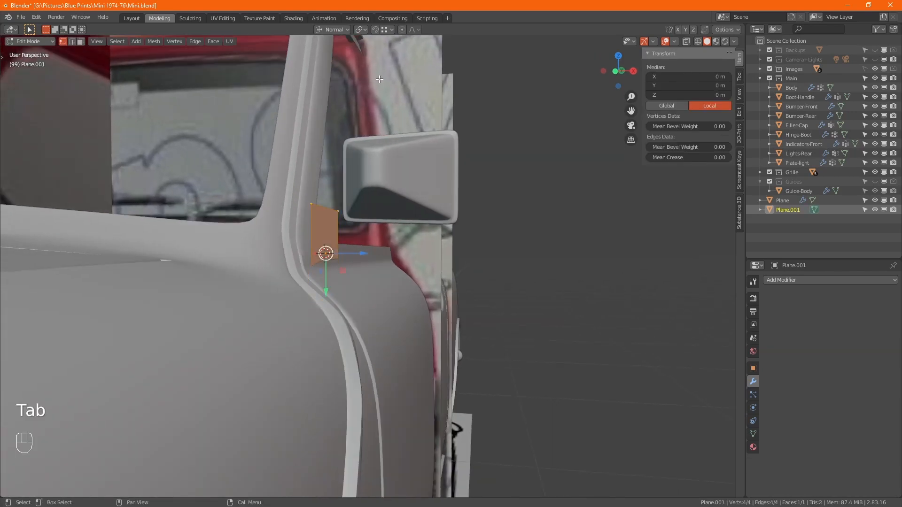
{"action": "left_click", "coordinate": [341, 30]}
{"action": "left_click", "coordinate": [341, 30]}
{"action": "key", "text": "s"}
{"action": "key", "text": "y"}
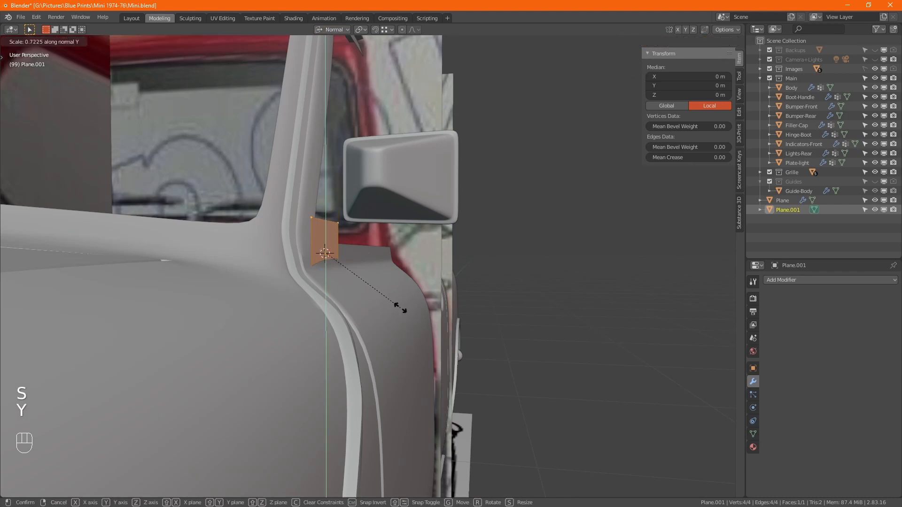
{"action": "left_click", "coordinate": [347, 262]}
{"action": "middle_click_drag", "start_coordinate": [348, 262], "coordinate": [317, 306], "text": "alt"}
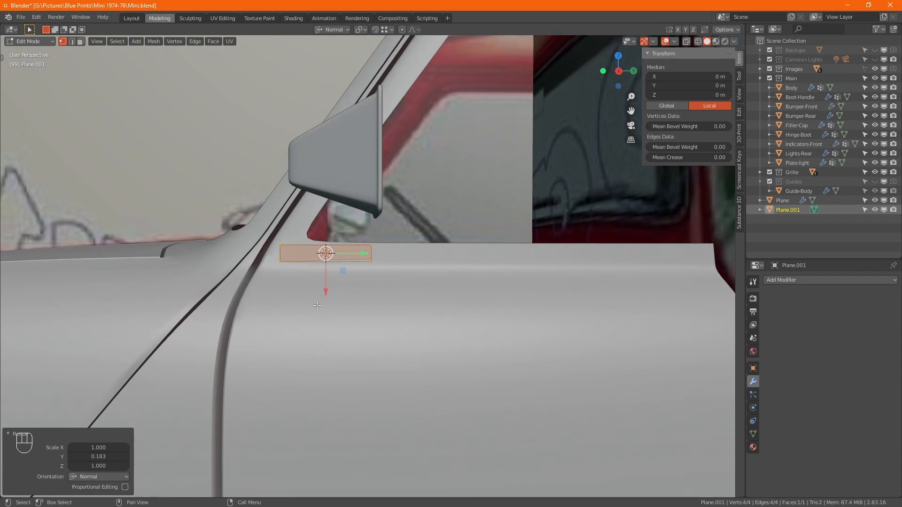
- Set snapping to Face, turn on X-ray, and snap all of the strip's vertices onto the door surface from the right orthographic view
{"action": "key", "text": "KP_3"}
{"action": "key", "text": "alt+z"}
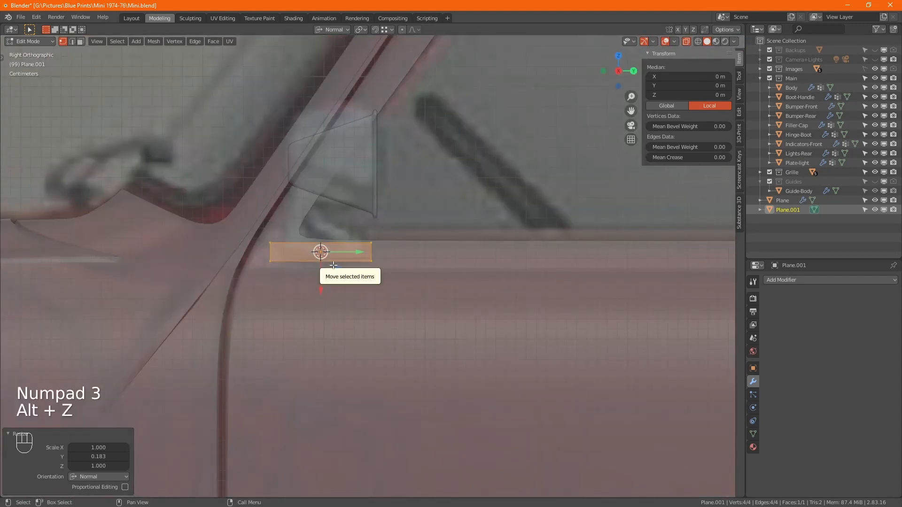
{"action": "key", "text": "g"}
{"action": "key", "text": "Escape"}
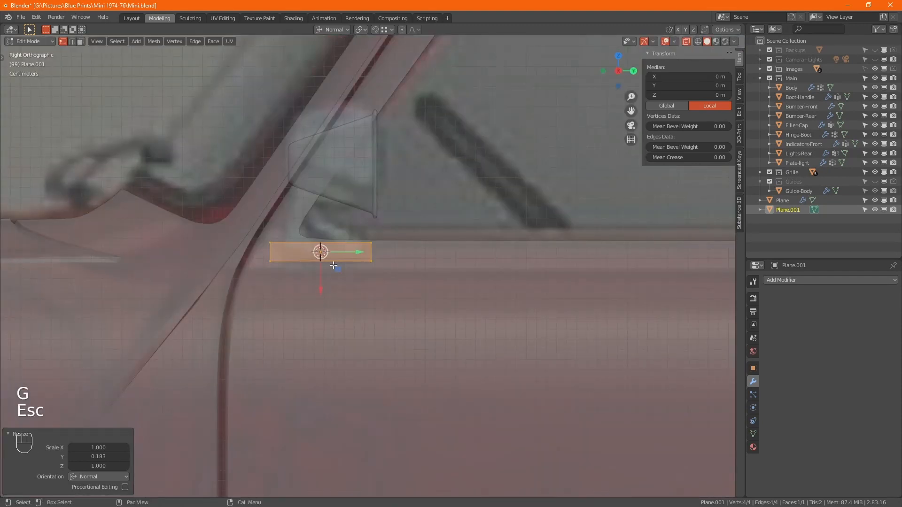
{"action": "left_click", "coordinate": [391, 29]}
{"action": "left_click", "coordinate": [360, 87]}
{"action": "key", "text": "g"}
{"action": "key", "text": "ctrl"}
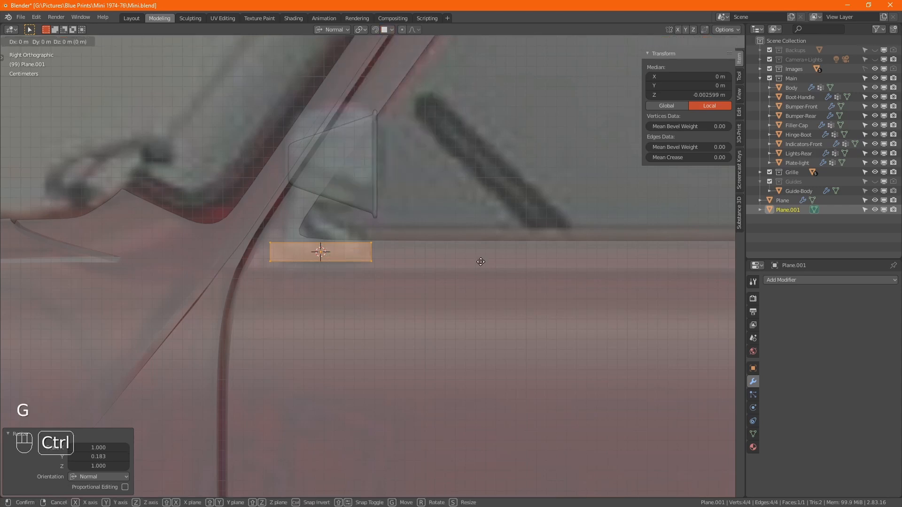
{"action": "key", "text": "ctrl+KP_Enter"}
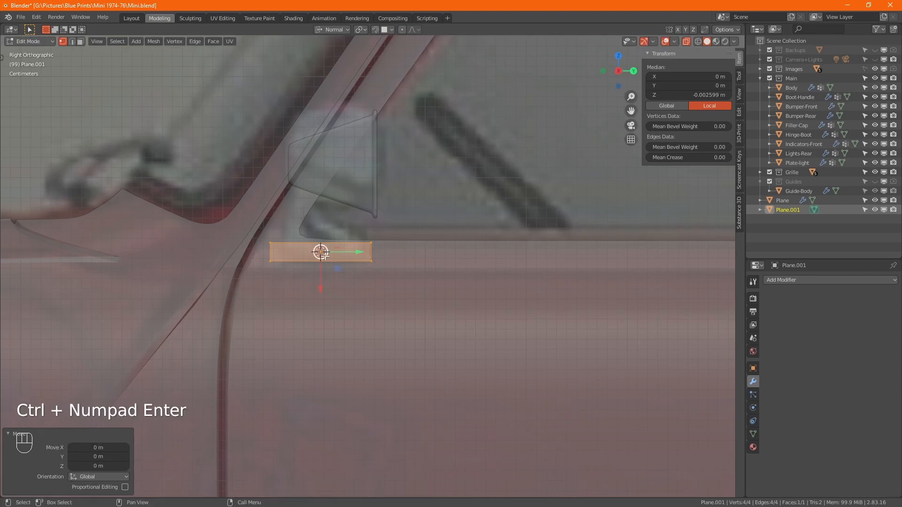
- Shorten the strip by edge-sliding its front end inward by a factor of 0.076 and its rear end inward as well
{"action": "left_click_drag", "start_coordinate": [294, 257], "coordinate": [415, 277], "text": "alt"}
{"action": "middle_click_drag", "start_coordinate": [396, 260], "coordinate": [304, 262], "text": "alt"}
{"action": "key", "text": "KP_3"}
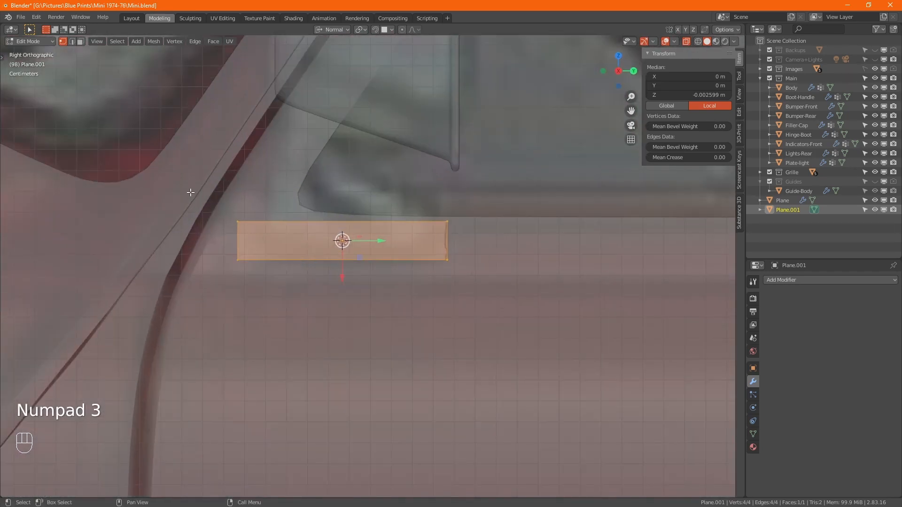
{"action": "left_click_drag", "start_coordinate": [190, 193], "coordinate": [252, 288]}
{"action": "key", "text": "g"}
{"action": "key", "text": "g"}
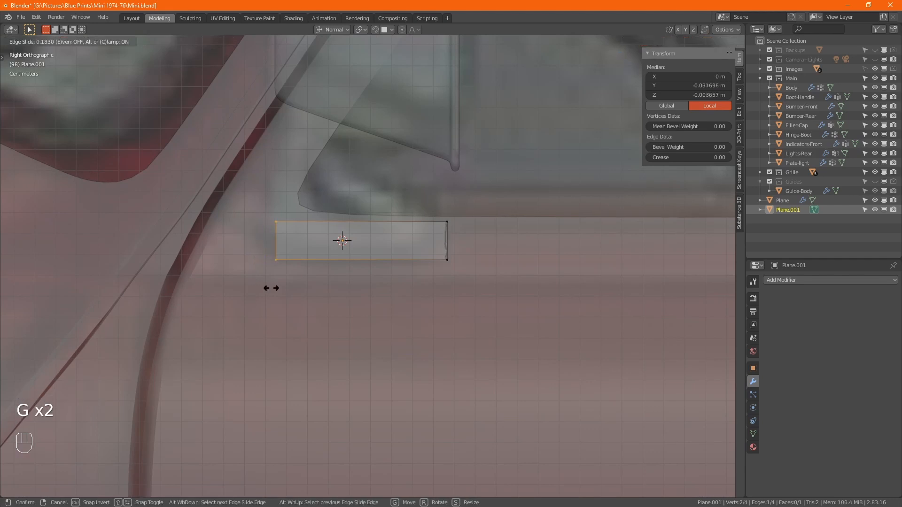
{"action": "left_click", "coordinate": [258, 283]}
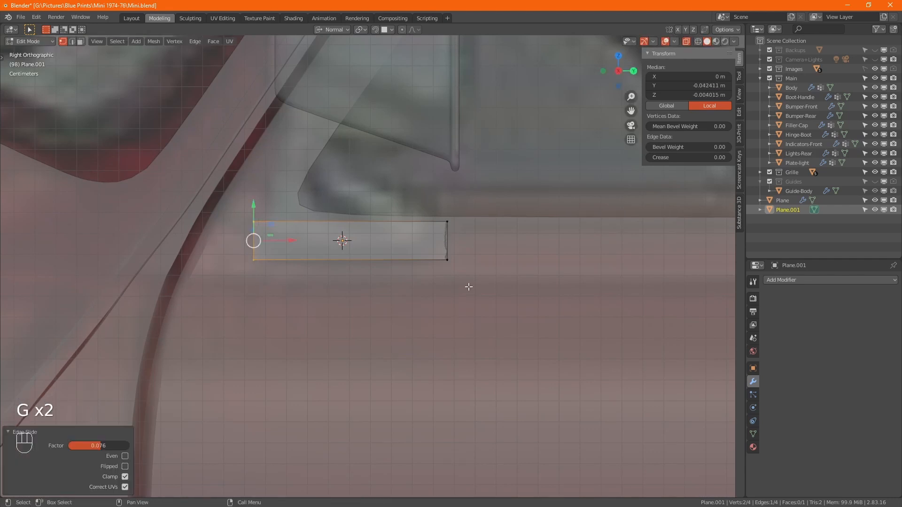
{"action": "left_click_drag", "start_coordinate": [423, 195], "coordinate": [483, 306]}
{"action": "key", "text": "g"}
{"action": "key", "text": "g"}
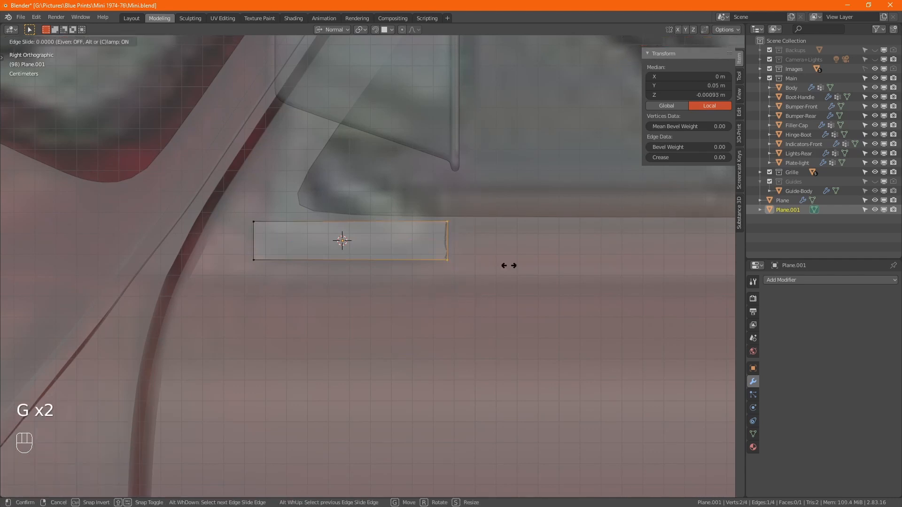
{"action": "left_click", "coordinate": [496, 267]}
- Select the whole shortened strip and snap its vertices onto the door surface again
{"action": "key", "text": "a"}
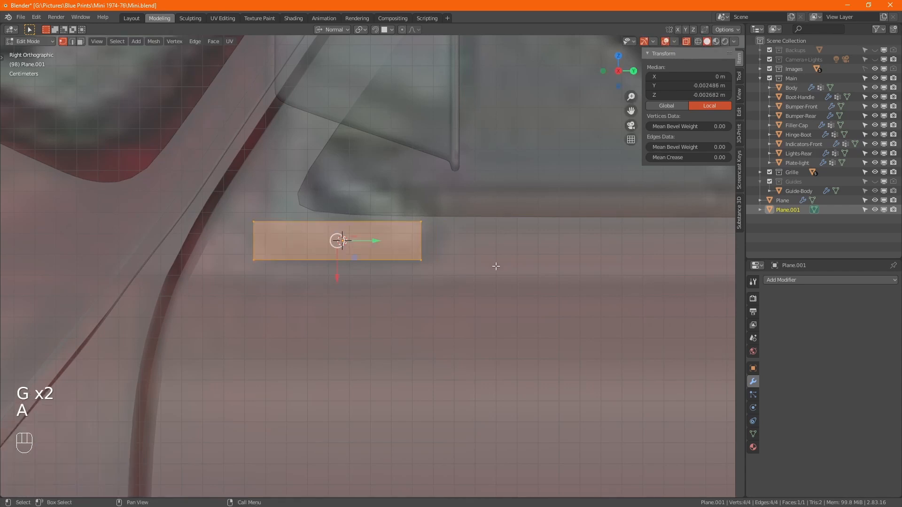
{"action": "key", "text": "g"}
{"action": "key", "text": "ctrl+KP_Enter"}
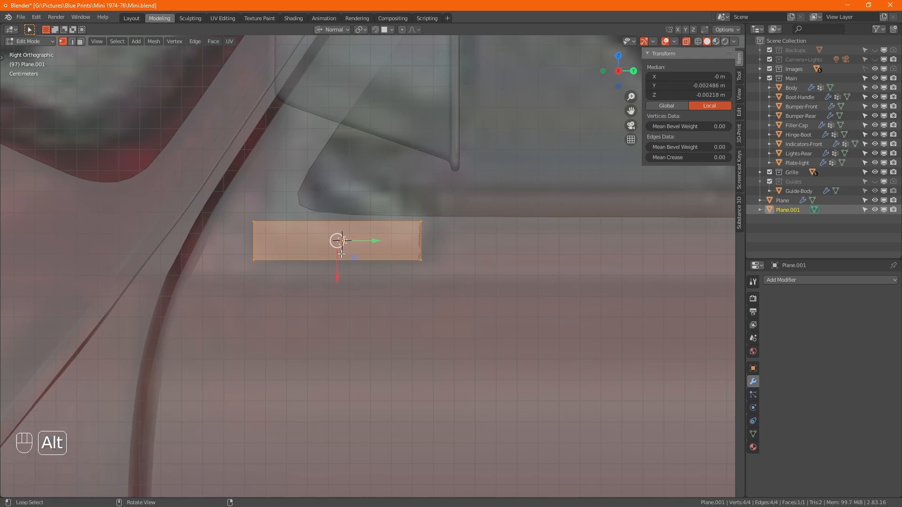
- Extrude the strip outward from the door by about 0.0116 m and recalculate the normals of the whole mesh
{"action": "middle_click_drag", "start_coordinate": [387, 256], "coordinate": [448, 274], "text": "alt"}
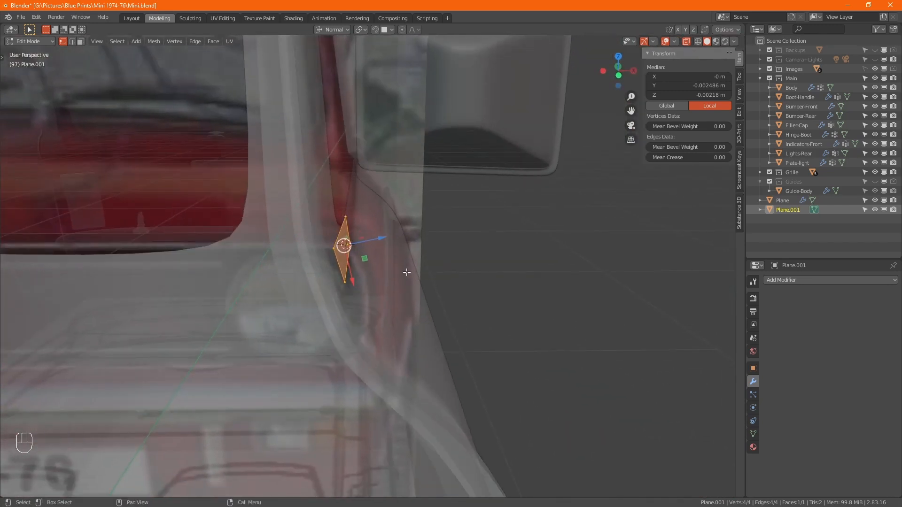
{"action": "key", "text": "e"}
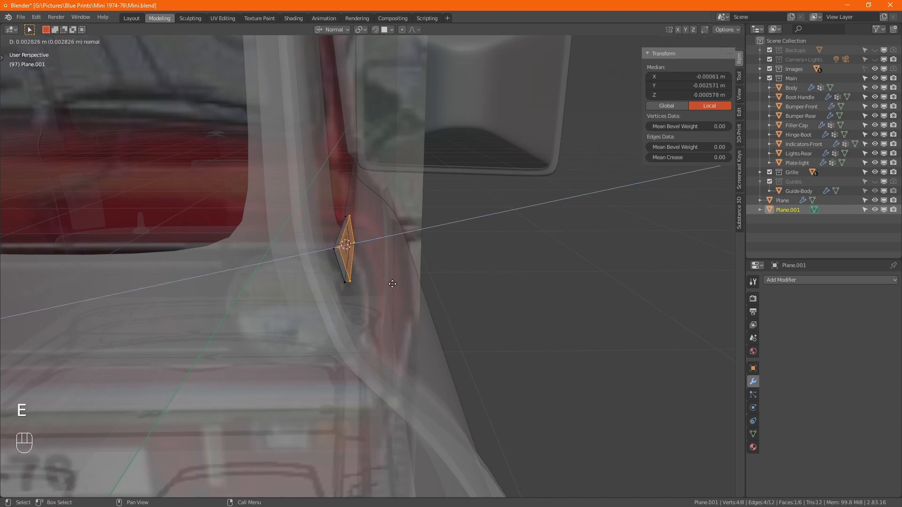
{"action": "left_click", "coordinate": [407, 285]}
{"action": "middle_click_drag", "start_coordinate": [430, 295], "coordinate": [356, 298], "text": "alt"}
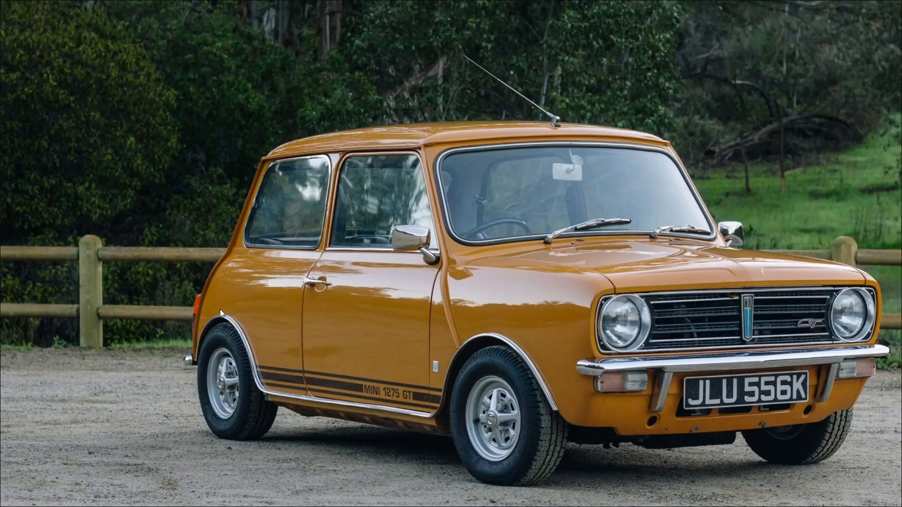
{"action": "scroll", "coordinate": [418, 255], "scroll_direction": "up", "scroll_amount": 8}
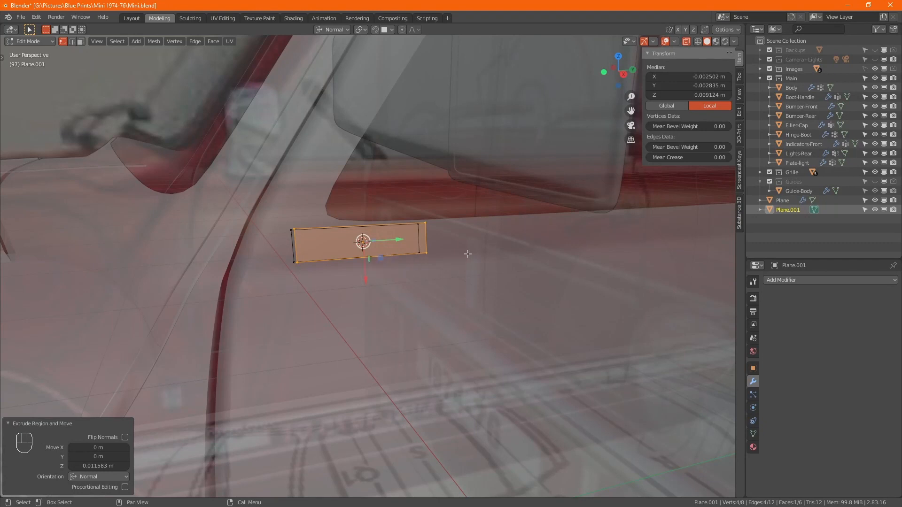
{"action": "key", "text": "a"}
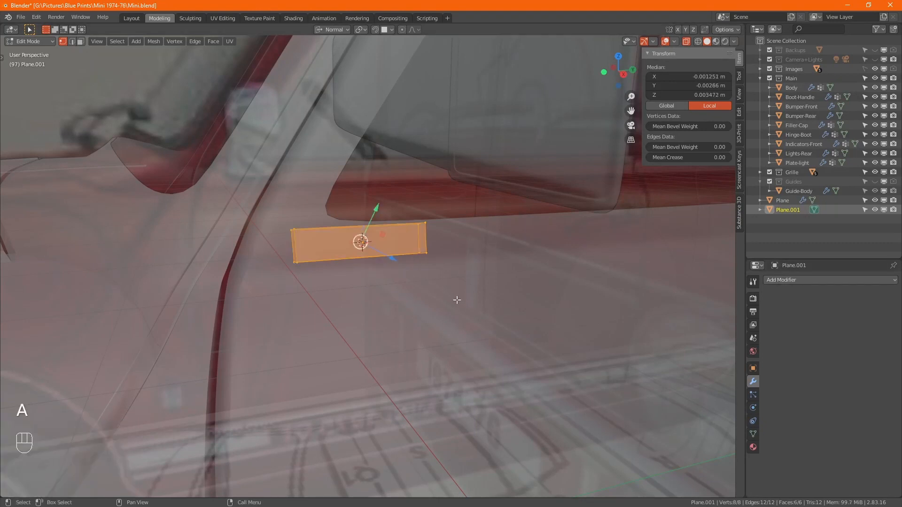
{"action": "key", "text": "shift+n"}
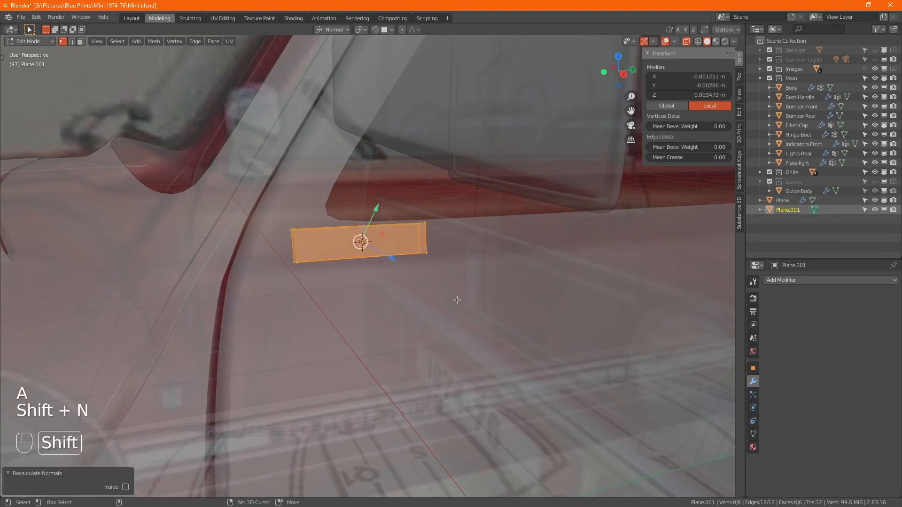
- Add a Subdivision Surface modifier with viewport level 2 to the mirror base and shade the object smooth in Object Mode
{"action": "left_click", "coordinate": [791, 281]}
{"action": "left_click", "coordinate": [723, 434]}
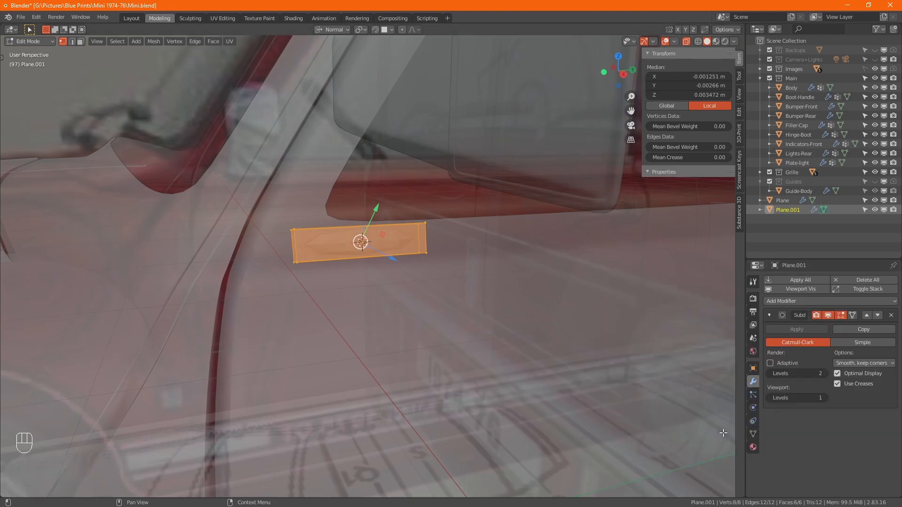
{"action": "left_click", "coordinate": [824, 398]}
{"action": "right_click", "coordinate": [371, 244]}
{"action": "key", "text": "Tab"}
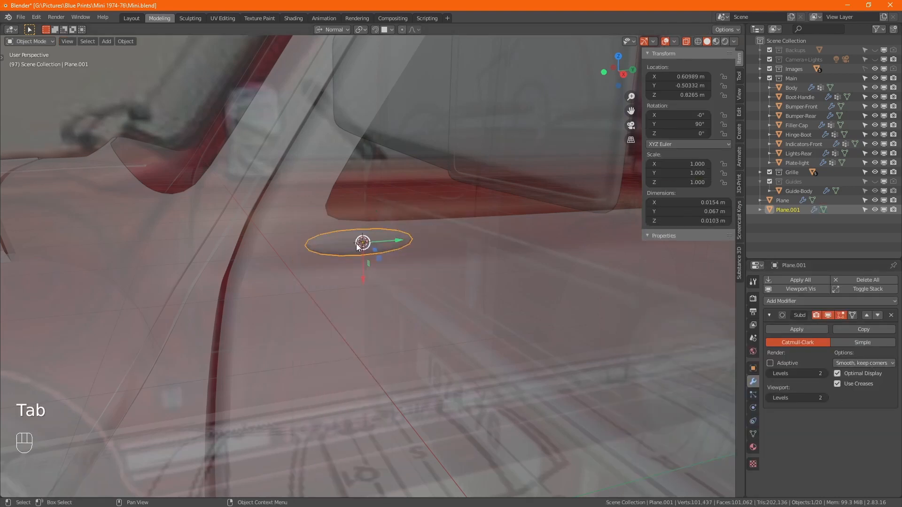
{"action": "right_click", "coordinate": [356, 243]}
{"action": "left_click", "coordinate": [356, 243]}
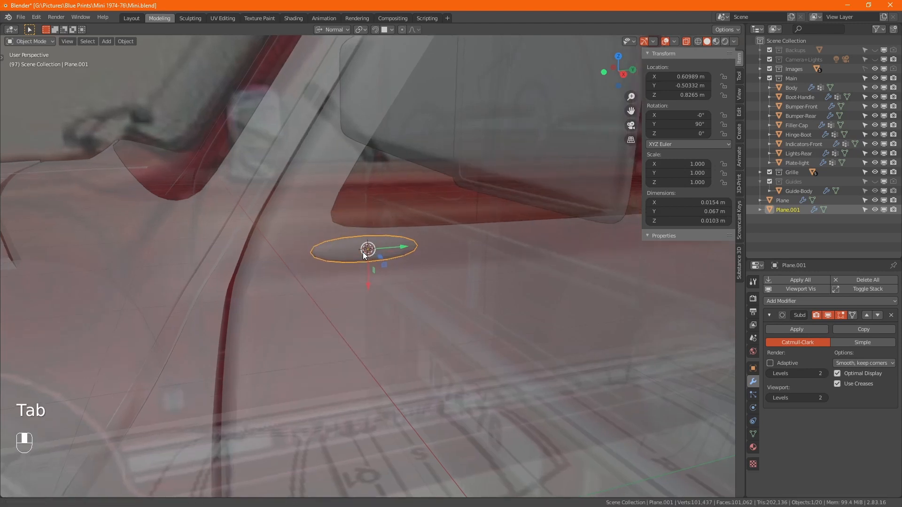
- Select the outline of the base's face against the door in Edit Mode and set its mean crease to 1.00
{"action": "key", "text": "Tab"}
{"action": "middle_click_drag", "start_coordinate": [323, 255], "coordinate": [348, 259]}
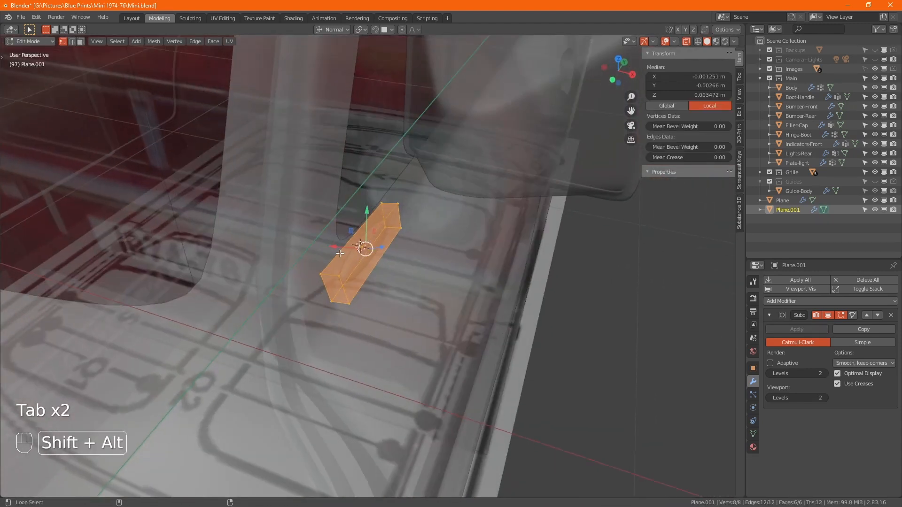
{"action": "left_click", "coordinate": [351, 270], "text": "alt+shift"}
{"action": "left_click", "coordinate": [354, 241], "text": "alt"}
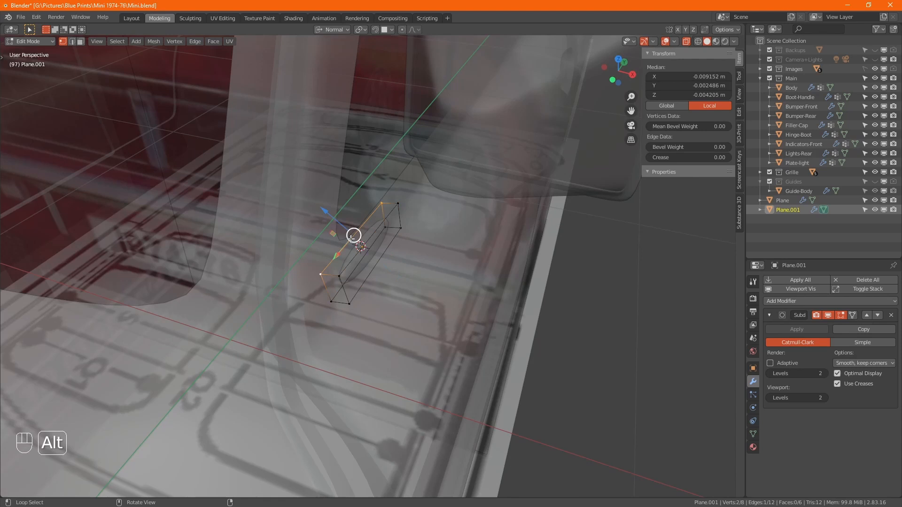
{"action": "left_click", "coordinate": [360, 270], "text": "alt+shift"}
{"action": "mouse_move", "coordinate": [690, 158]}
{"action": "left_mouse_down"}
{"action": "mouse_move", "coordinate": [715, 158]}
{"action": "mouse_move", "coordinate": [689, 161]}
{"action": "left_mouse_up"}
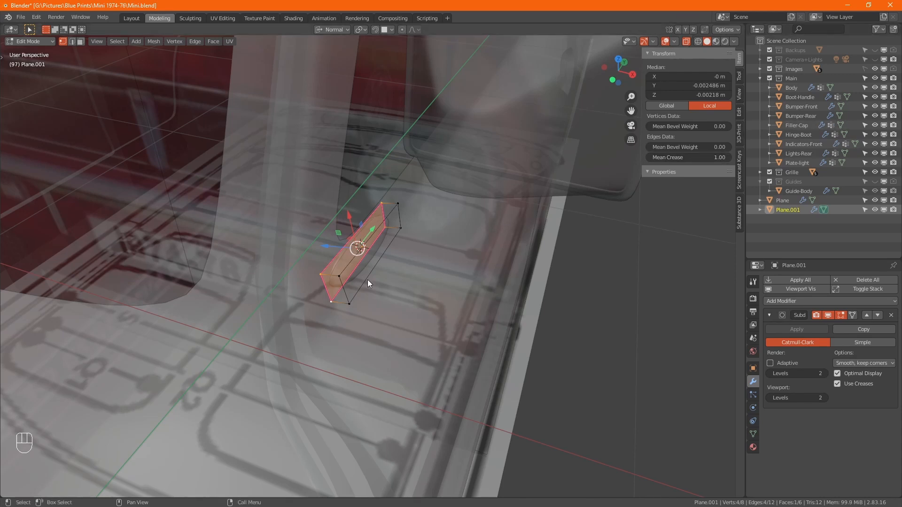
- Add a vertical loop cut across the middle of the mirror base without sliding it
{"action": "middle_click_drag", "start_coordinate": [368, 280], "coordinate": [365, 268]}
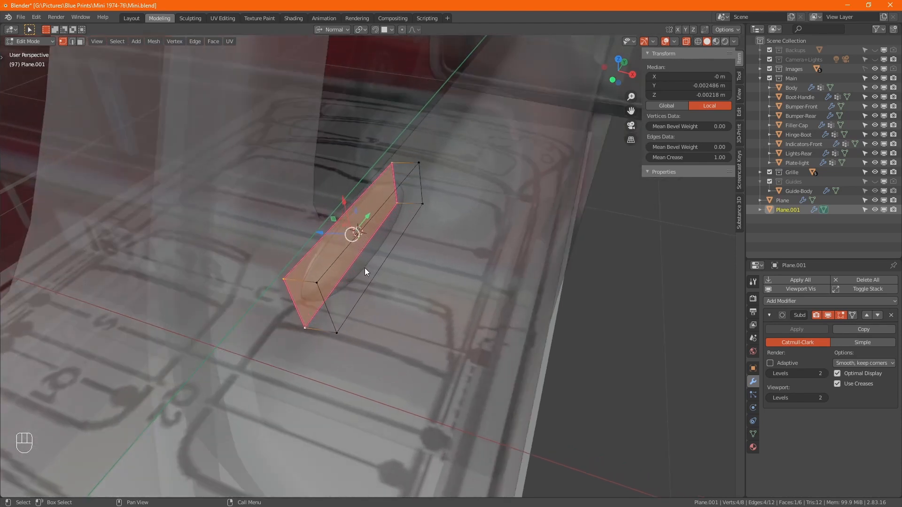
{"action": "middle_click_drag", "start_coordinate": [416, 292], "coordinate": [334, 274], "text": "alt"}
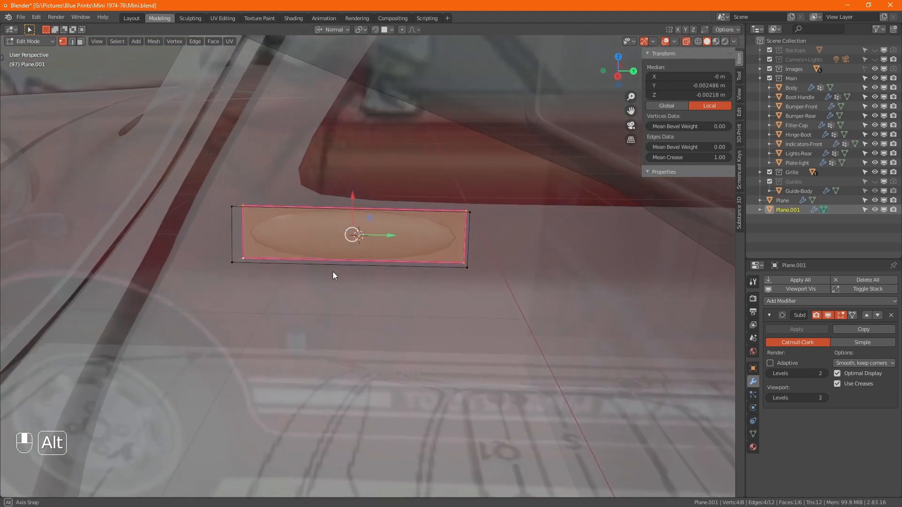
{"action": "key", "text": "ctrl+r"}
{"action": "left_click", "coordinate": [348, 236]}
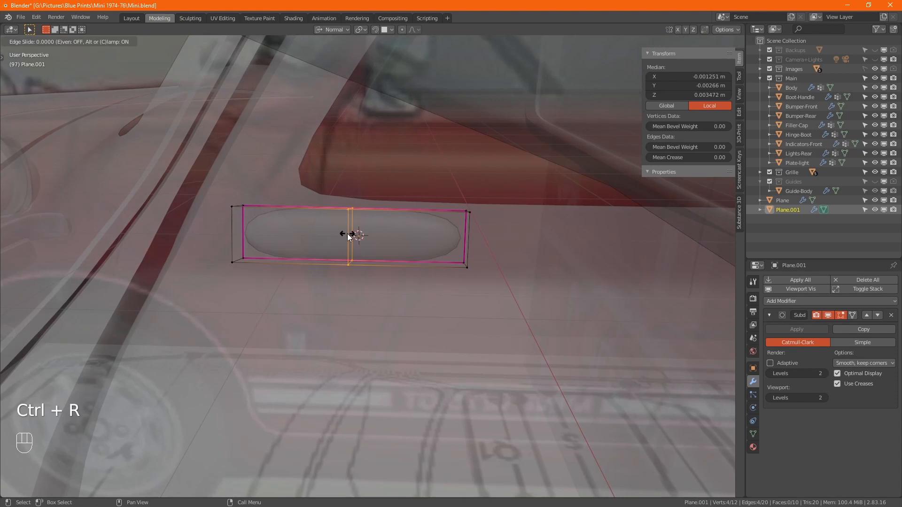
{"action": "left_click", "coordinate": [348, 234]}
{"action": "mouse_move", "coordinate": [349, 235]}
{"action": "middle_mouse_down", "text": "alt"}
{"action": "mouse_move", "coordinate": [362, 259]}
{"action": "mouse_move", "coordinate": [427, 255]}
{"action": "mouse_move", "coordinate": [398, 244]}
{"action": "mouse_move", "coordinate": [405, 259]}
{"action": "mouse_move", "coordinate": [447, 251]}
{"action": "mouse_move", "coordinate": [463, 301]}
{"action": "mouse_move", "coordinate": [398, 299]}
{"action": "mouse_move", "coordinate": [418, 296]}
{"action": "mouse_move", "coordinate": [294, 236]}
{"action": "middle_mouse_up", "text": "alt"}
{"action": "key", "text": "alt+z"}
{"action": "key", "text": "alt+z"}
- Turn off Project onto Self snapping, then snap the vertices of the base's door-side face onto the door surface
{"action": "left_click", "coordinate": [330, 266], "text": "alt+shift"}
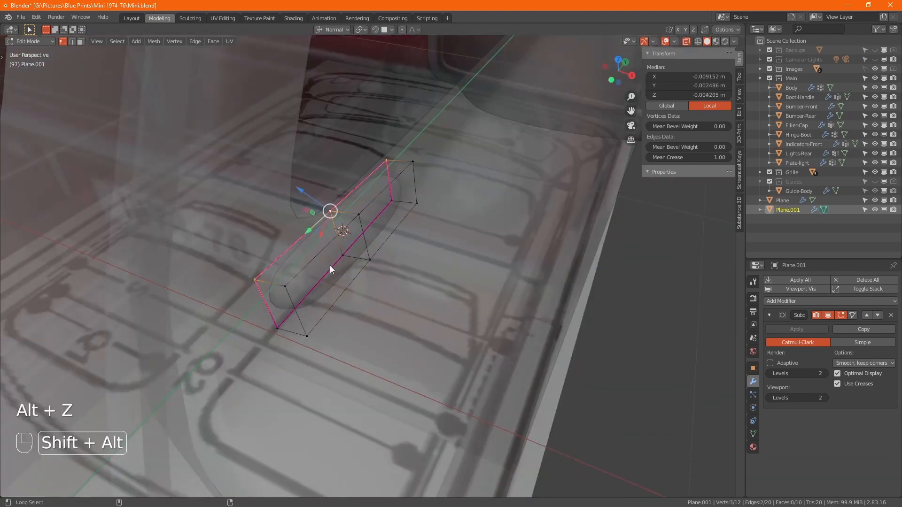
{"action": "left_click", "coordinate": [331, 266], "text": "alt+shift"}
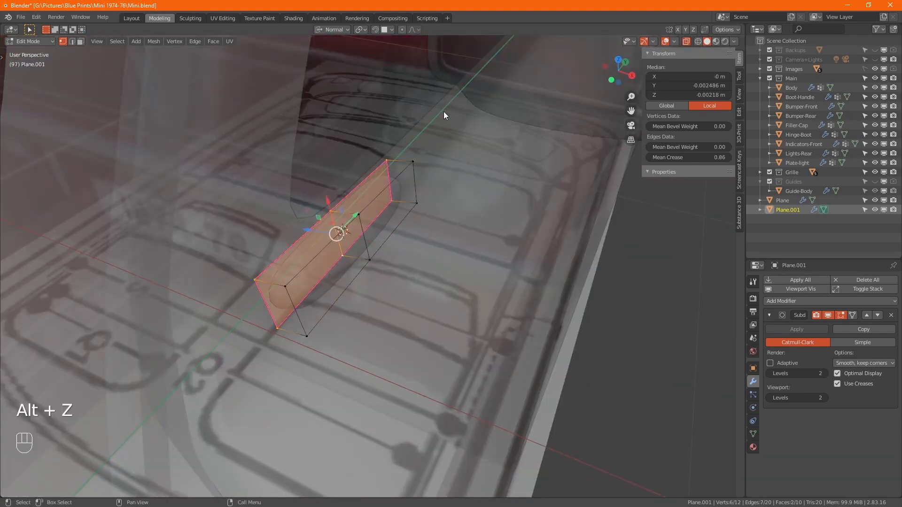
{"action": "key", "text": "KP_3"}
{"action": "left_click", "coordinate": [391, 30]}
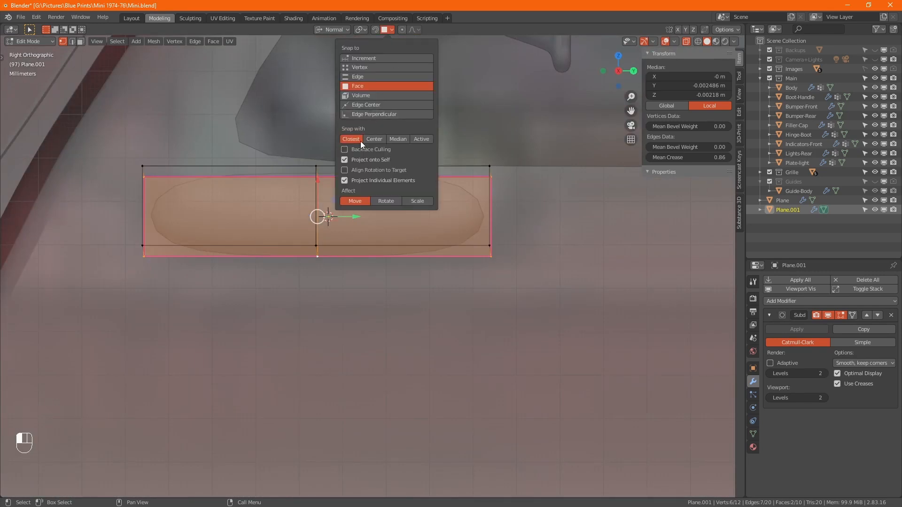
{"action": "left_click", "coordinate": [344, 161]}
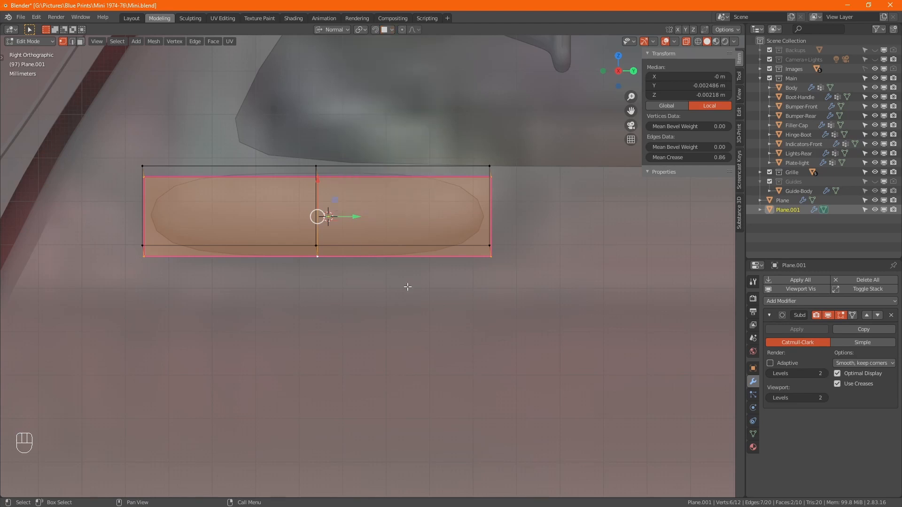
{"action": "key", "text": "g"}
{"action": "key", "text": "ctrl+KP_Enter"}
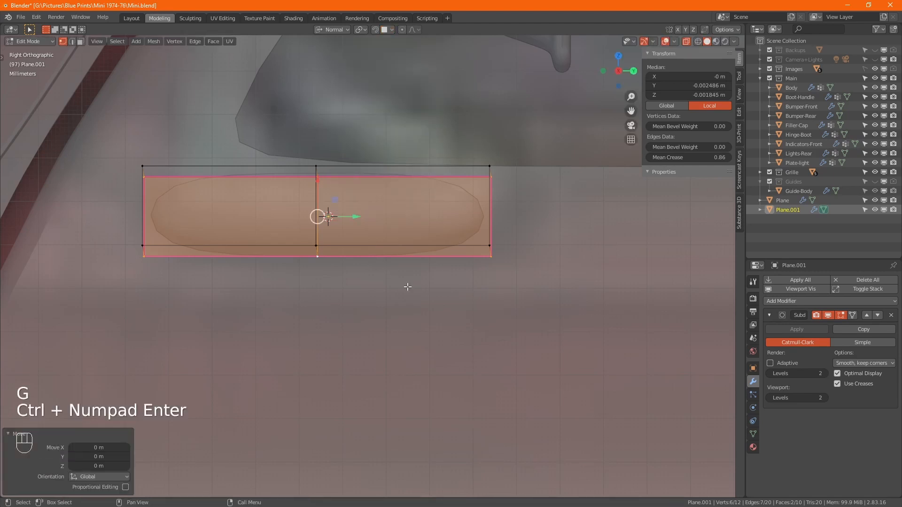
- Delete the vertices of the base's outer face and select everything that remains of the door-side face
{"action": "middle_click_drag", "start_coordinate": [290, 197], "coordinate": [395, 229], "text": "alt"}
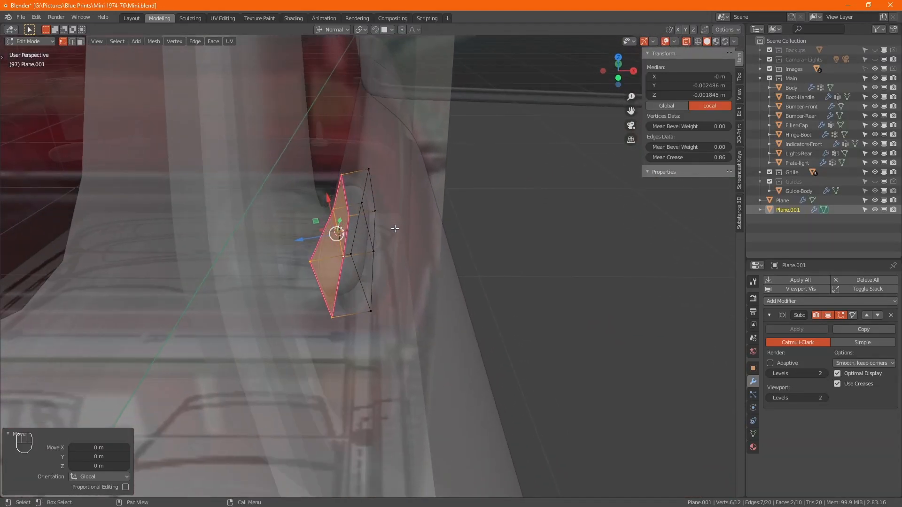
{"action": "left_click", "coordinate": [366, 275], "text": "alt"}
{"action": "left_click", "coordinate": [359, 226], "text": "alt+shift"}
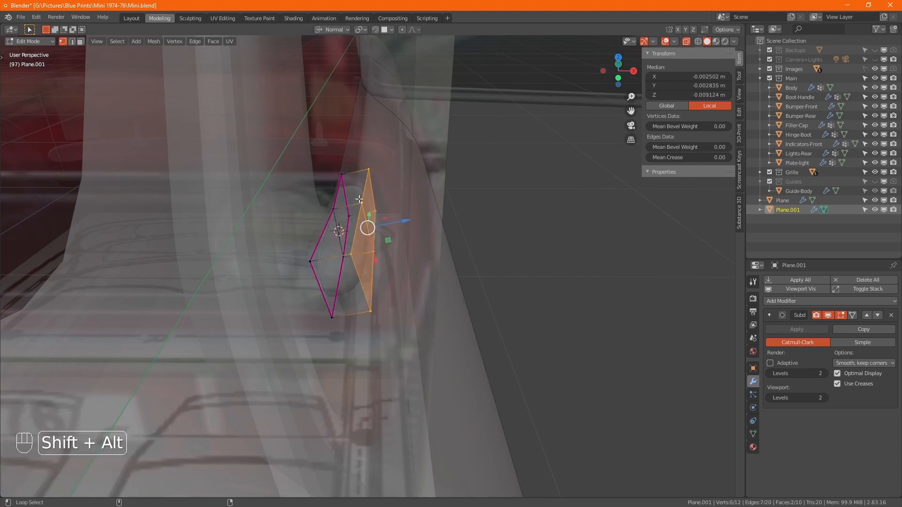
{"action": "key", "text": "x"}
{"action": "left_click", "coordinate": [371, 223]}
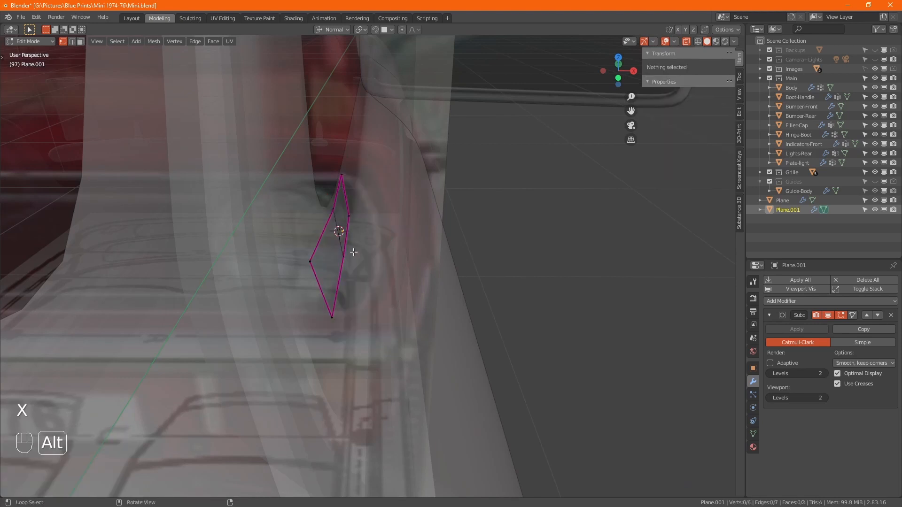
{"action": "key", "text": "a"}
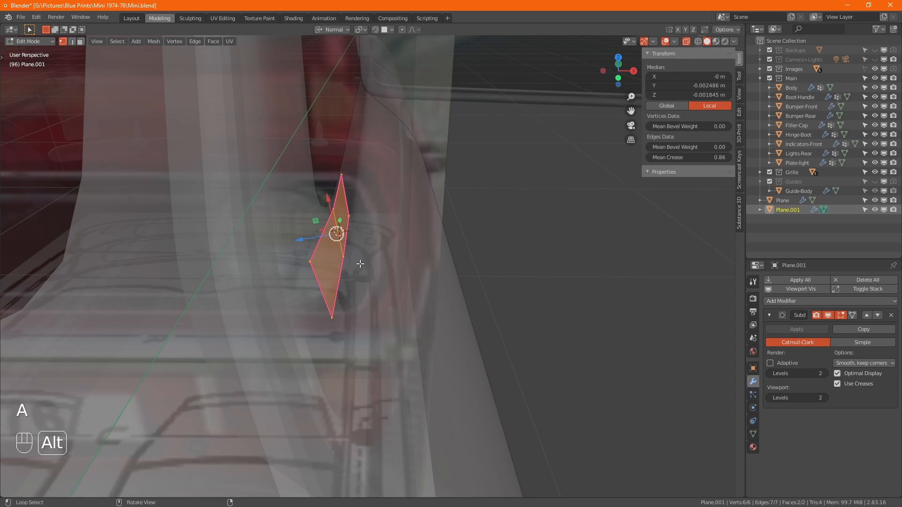
{"action": "middle_click_drag", "start_coordinate": [355, 254], "coordinate": [362, 246], "text": "alt"}
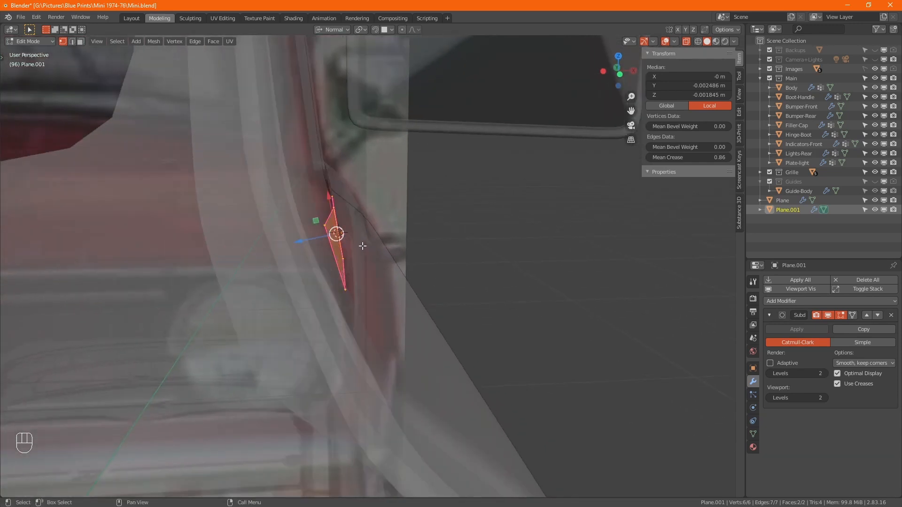
- Extrude the door-side face outward about 0.0114 m along its normal, then move the new face back about 0.0028 m toward the door
{"action": "key", "text": "e"}
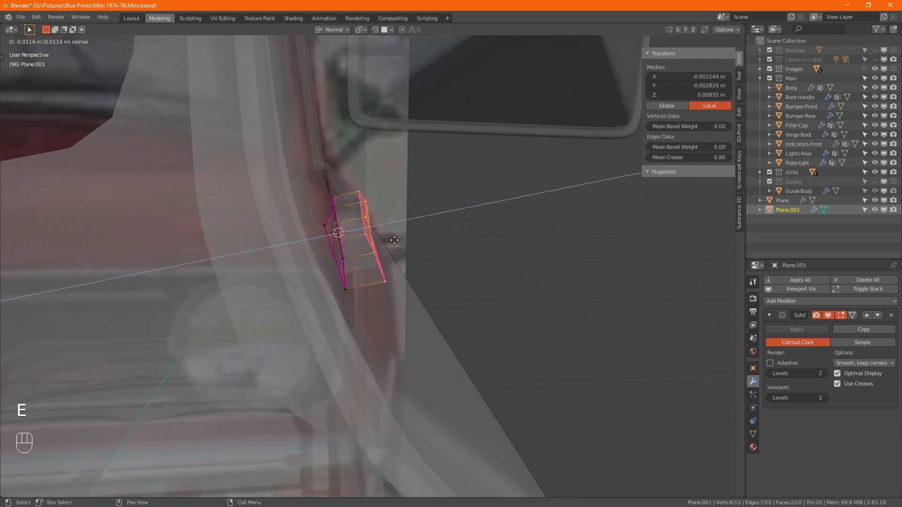
{"action": "left_click", "coordinate": [395, 240]}
{"action": "middle_click_drag", "start_coordinate": [395, 240], "coordinate": [413, 259], "text": "alt"}
{"action": "left_click_drag", "start_coordinate": [332, 235], "coordinate": [324, 235]}
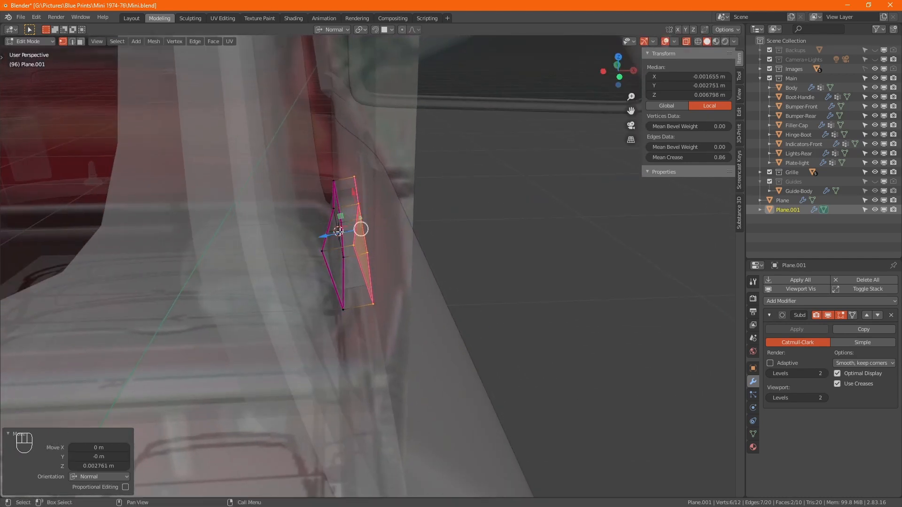
- Set the mean crease of the extruded outer face's edges to 0
{"action": "middle_click_drag", "start_coordinate": [414, 260], "coordinate": [378, 265], "text": "alt"}
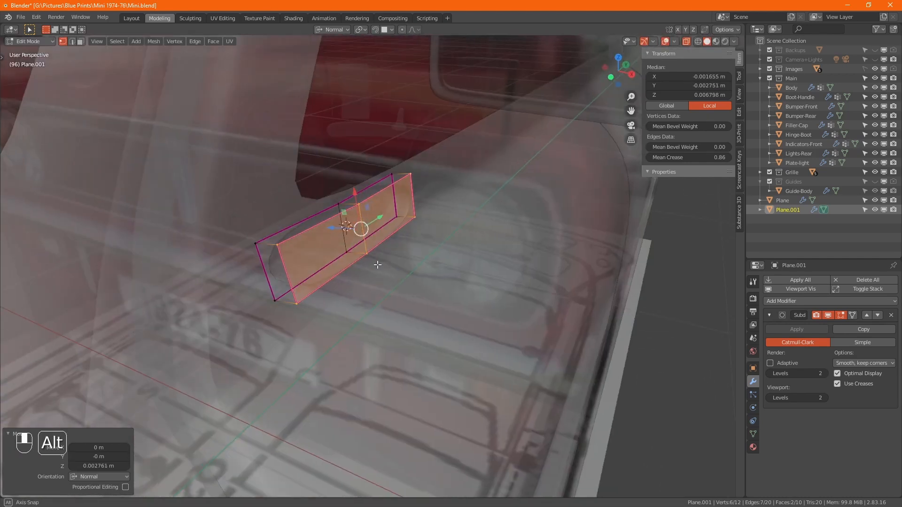
{"action": "left_click", "coordinate": [701, 160]}
{"action": "type", "text": "0"}
{"action": "key", "text": "Return"}
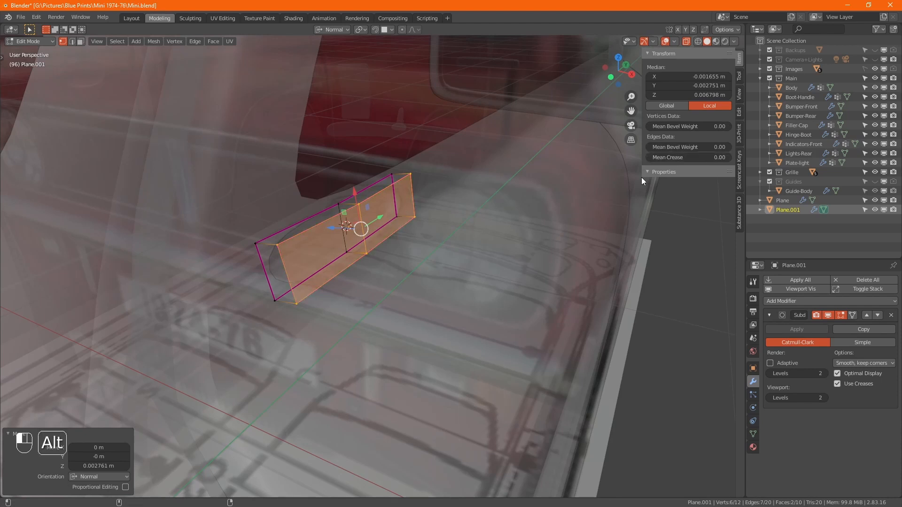
- Select the entire mirror base mesh and recalculate its normals to face outside
{"action": "key", "text": "alt+z"}
{"action": "key", "text": "alt+z"}
{"action": "middle_click_drag", "start_coordinate": [356, 259], "coordinate": [411, 246], "text": "alt"}
{"action": "key", "text": "a"}
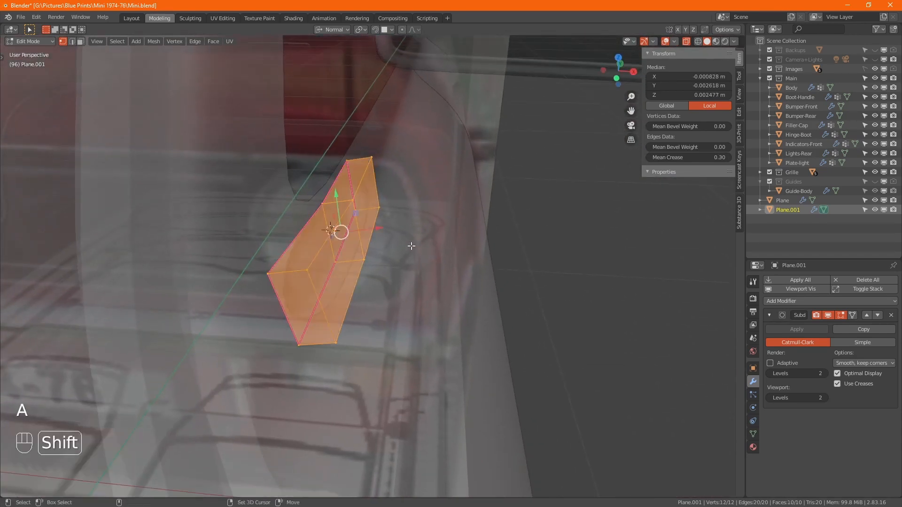
{"action": "key", "text": "shift+n"}
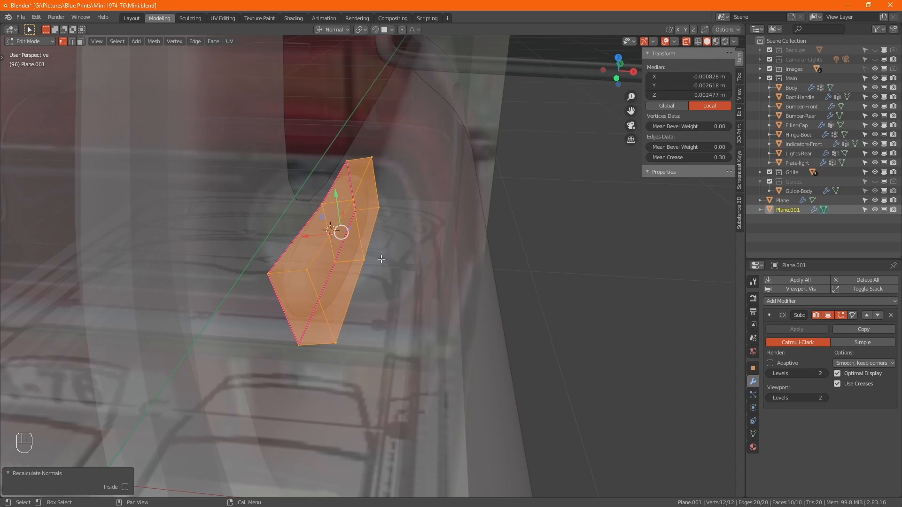
{"action": "mouse_move", "coordinate": [379, 257]}
{"action": "middle_mouse_down", "text": "alt"}
{"action": "mouse_move", "coordinate": [341, 256]}
{"action": "mouse_move", "coordinate": [392, 251]}
{"action": "middle_mouse_up", "text": "alt"}
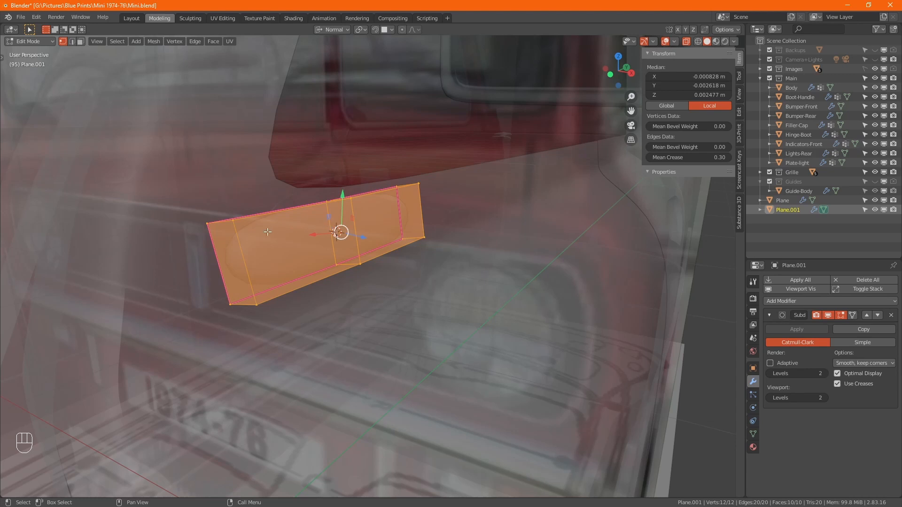
- Turn off X-ray and return to Object Mode to check the base against the door, and save the file
{"action": "middle_click_drag", "start_coordinate": [320, 244], "coordinate": [356, 251], "text": "alt"}
{"action": "key", "text": "alt+z"}
{"action": "key", "text": "Tab"}
{"action": "scroll", "coordinate": [333, 248], "scroll_direction": "down", "scroll_amount": 3}
{"action": "scroll", "coordinate": [357, 251], "scroll_direction": "up", "scroll_amount": 1}
{"action": "scroll", "coordinate": [363, 248], "scroll_direction": "down", "scroll_amount": 1}
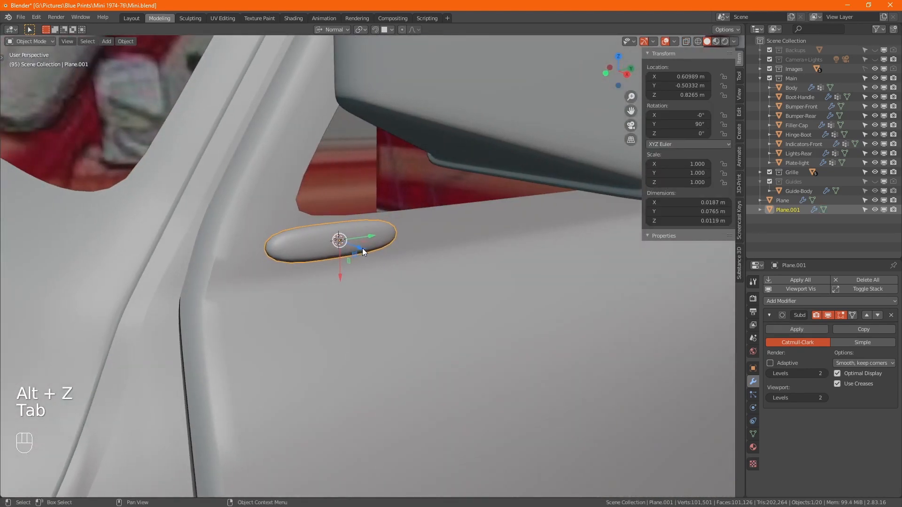
{"action": "scroll", "coordinate": [396, 249], "scroll_direction": "down", "scroll_amount": 2}
{"action": "scroll", "coordinate": [417, 258], "scroll_direction": "down", "scroll_amount": 1}
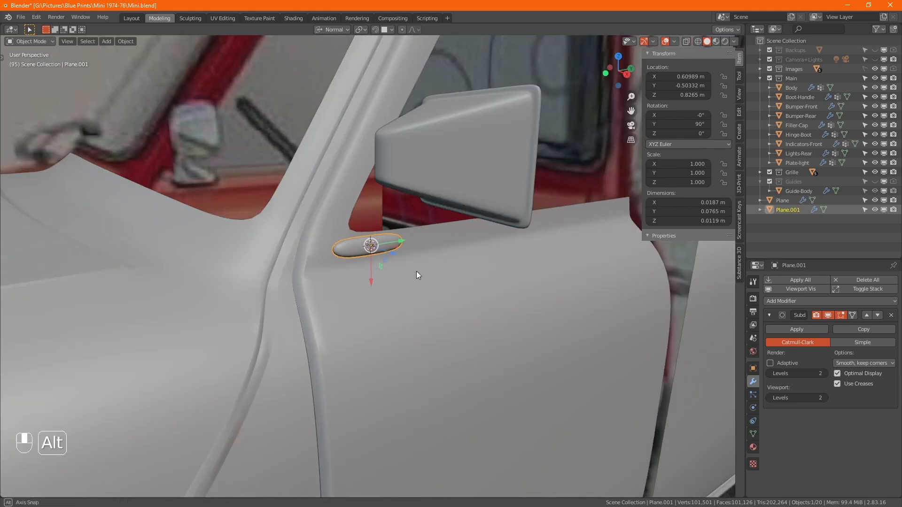
{"action": "mouse_move", "coordinate": [416, 271]}
{"action": "middle_mouse_down", "text": "alt"}
{"action": "mouse_move", "coordinate": [368, 243]}
{"action": "mouse_move", "coordinate": [398, 247]}
{"action": "mouse_move", "coordinate": [424, 266]}
{"action": "middle_mouse_up", "text": "alt"}
{"action": "key", "text": "ctrl"}
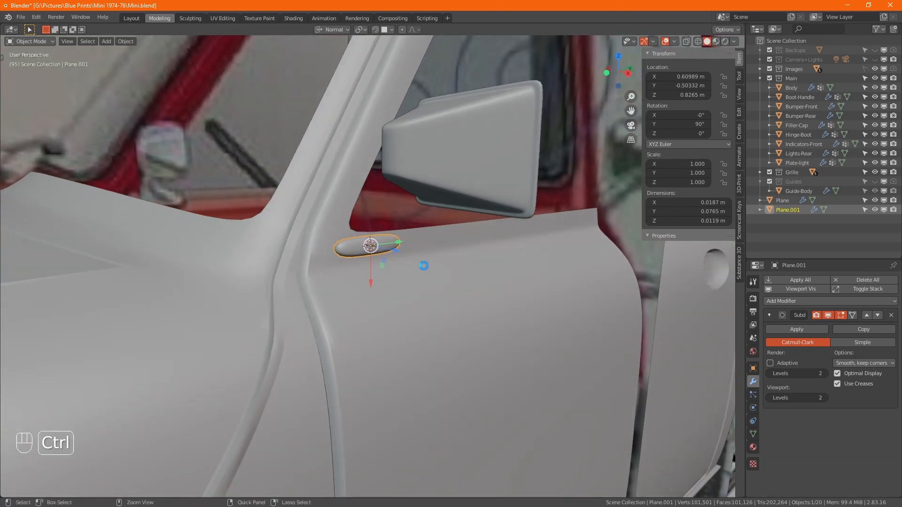
{"action": "key", "text": "ctrl+s"}
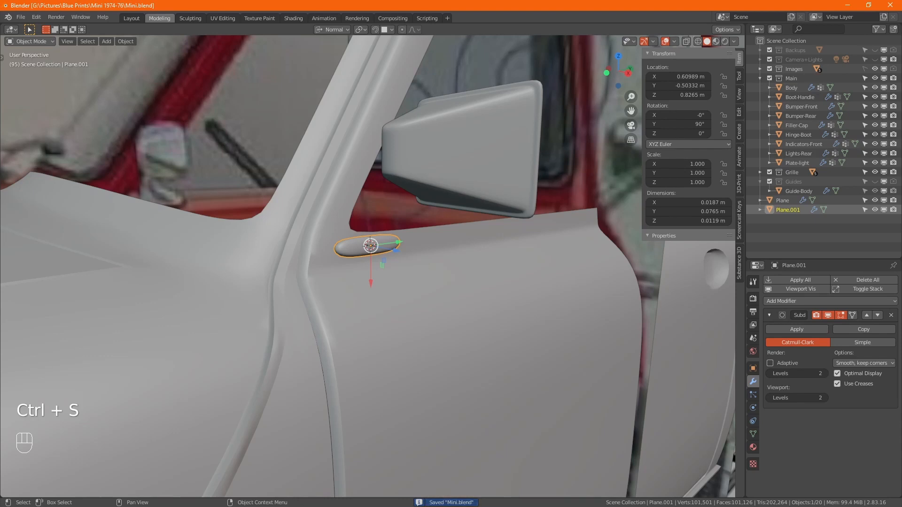